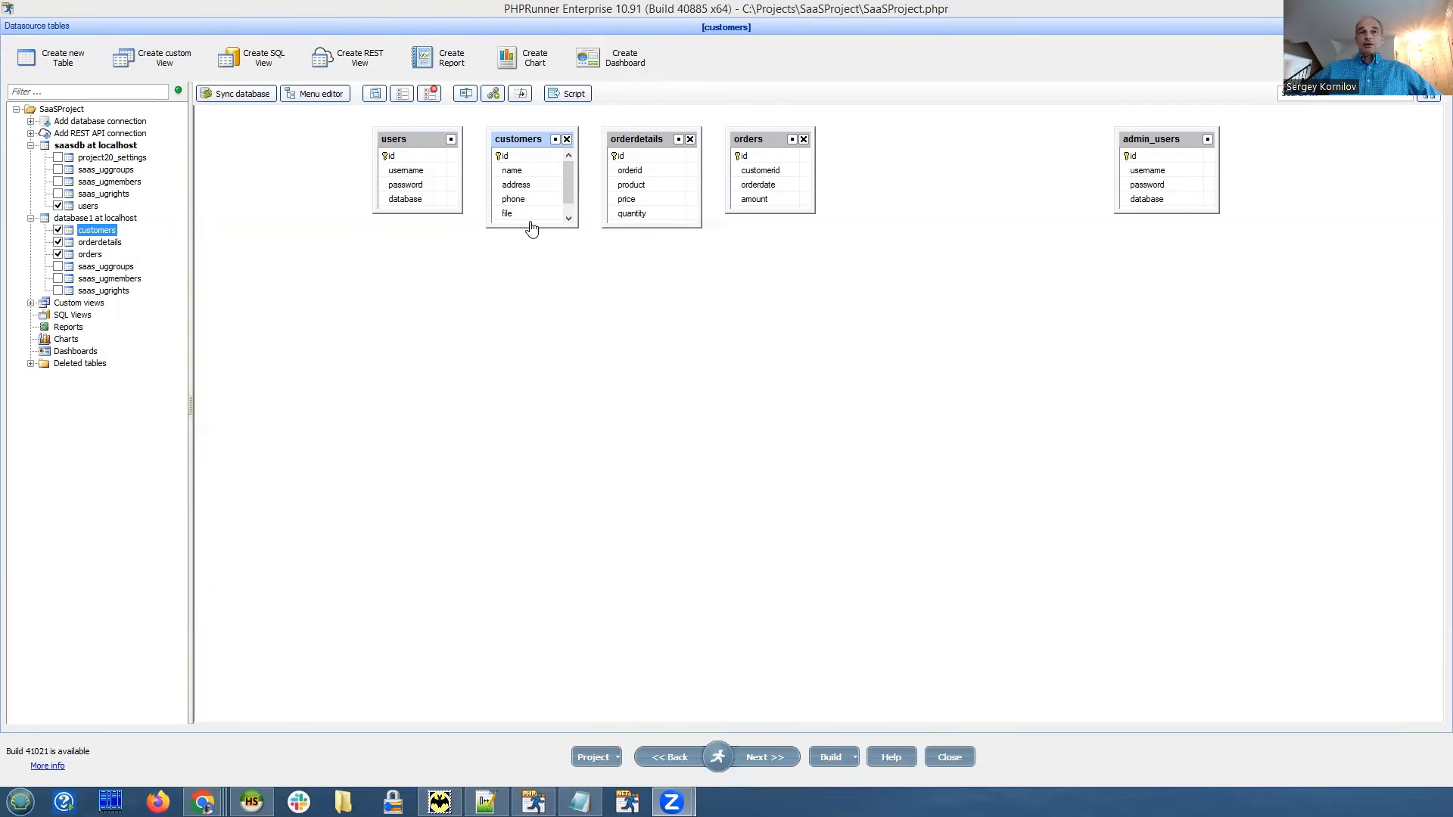
# Drag the customers table box's bottom edge down until its hash field is visible.
pyautogui.moveTo(529, 227); pyautogui.dragTo(530, 281)
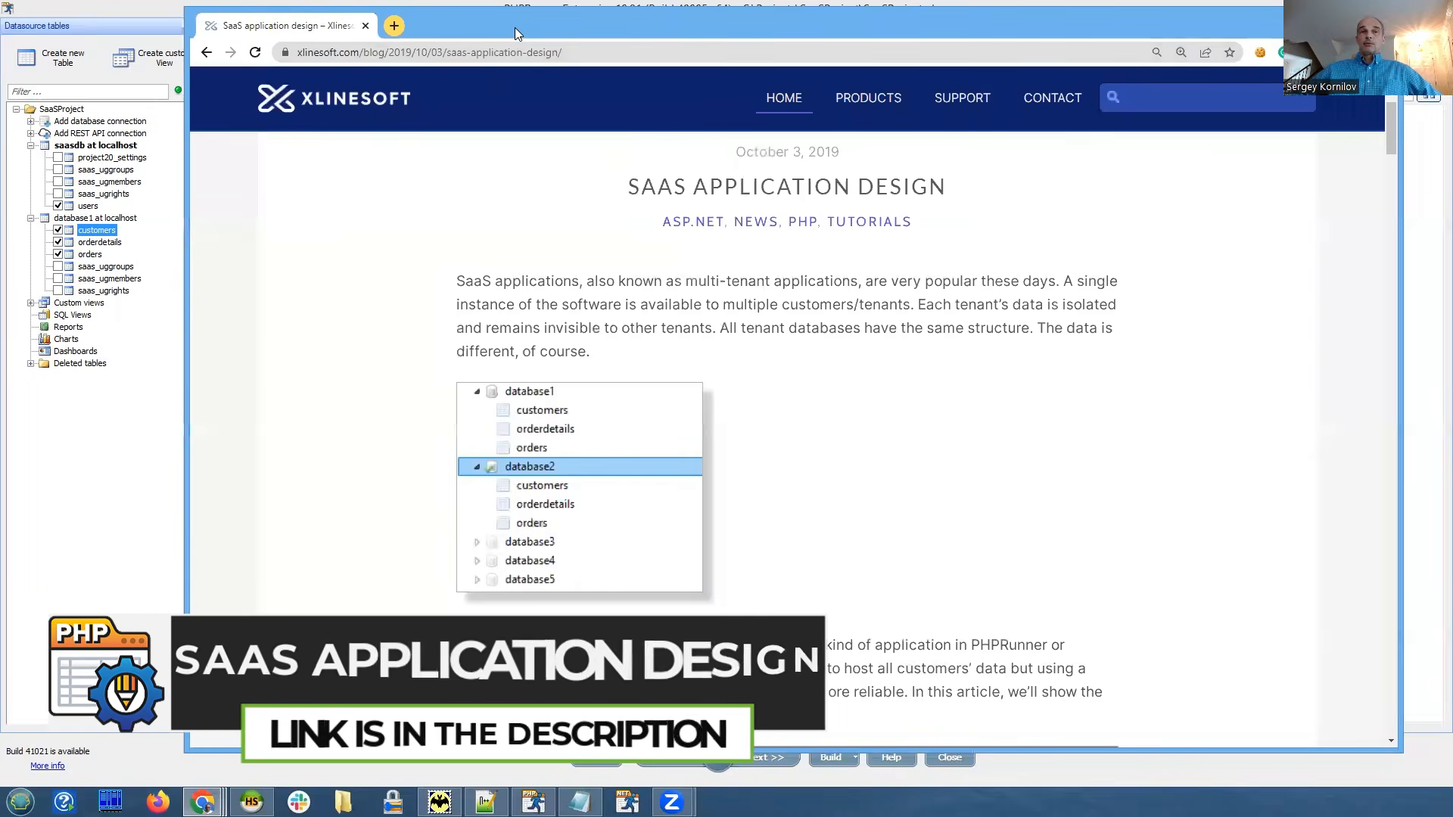
pyautogui.doubleClick(514, 27)
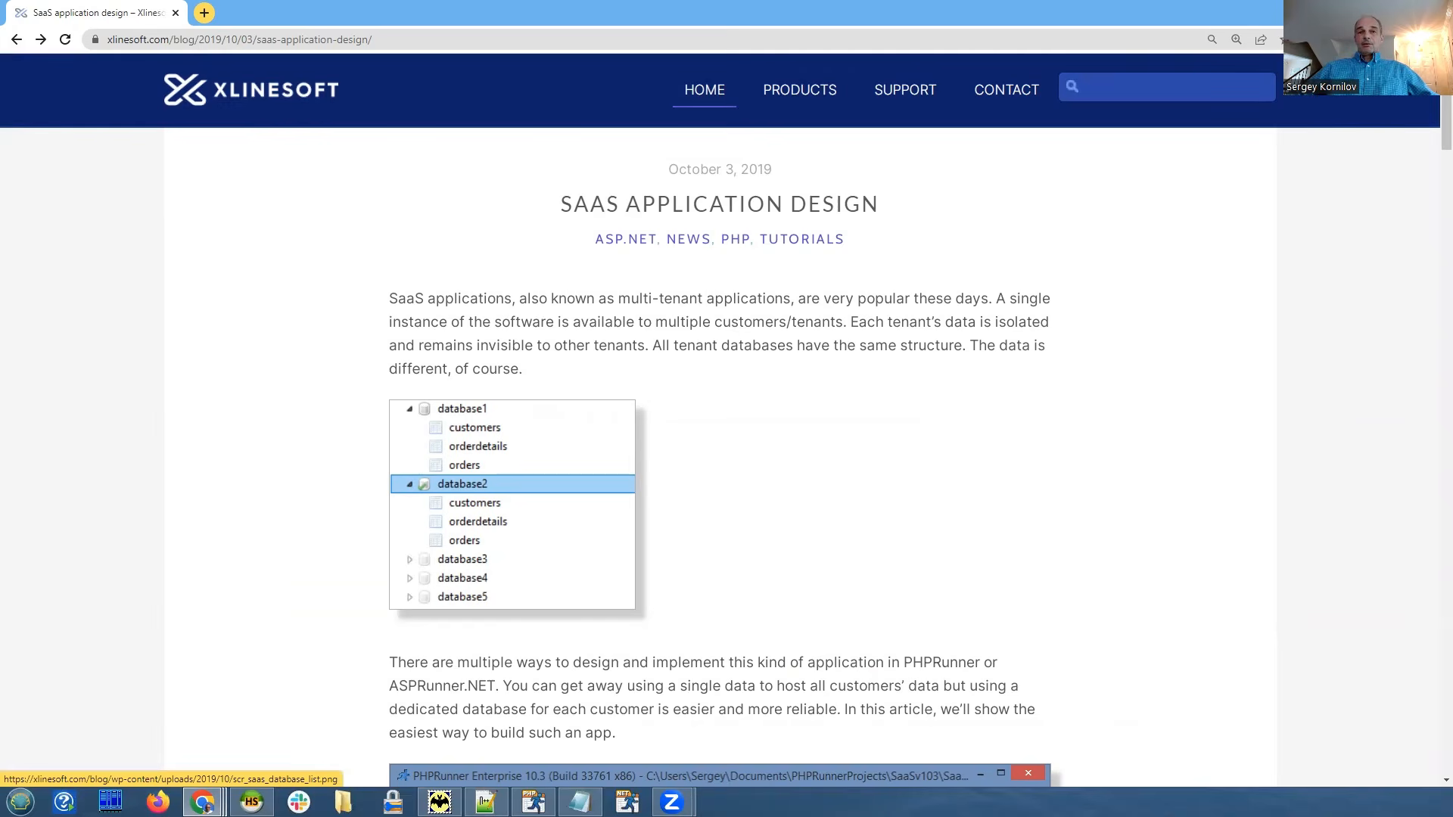
pyautogui.click(532, 802)
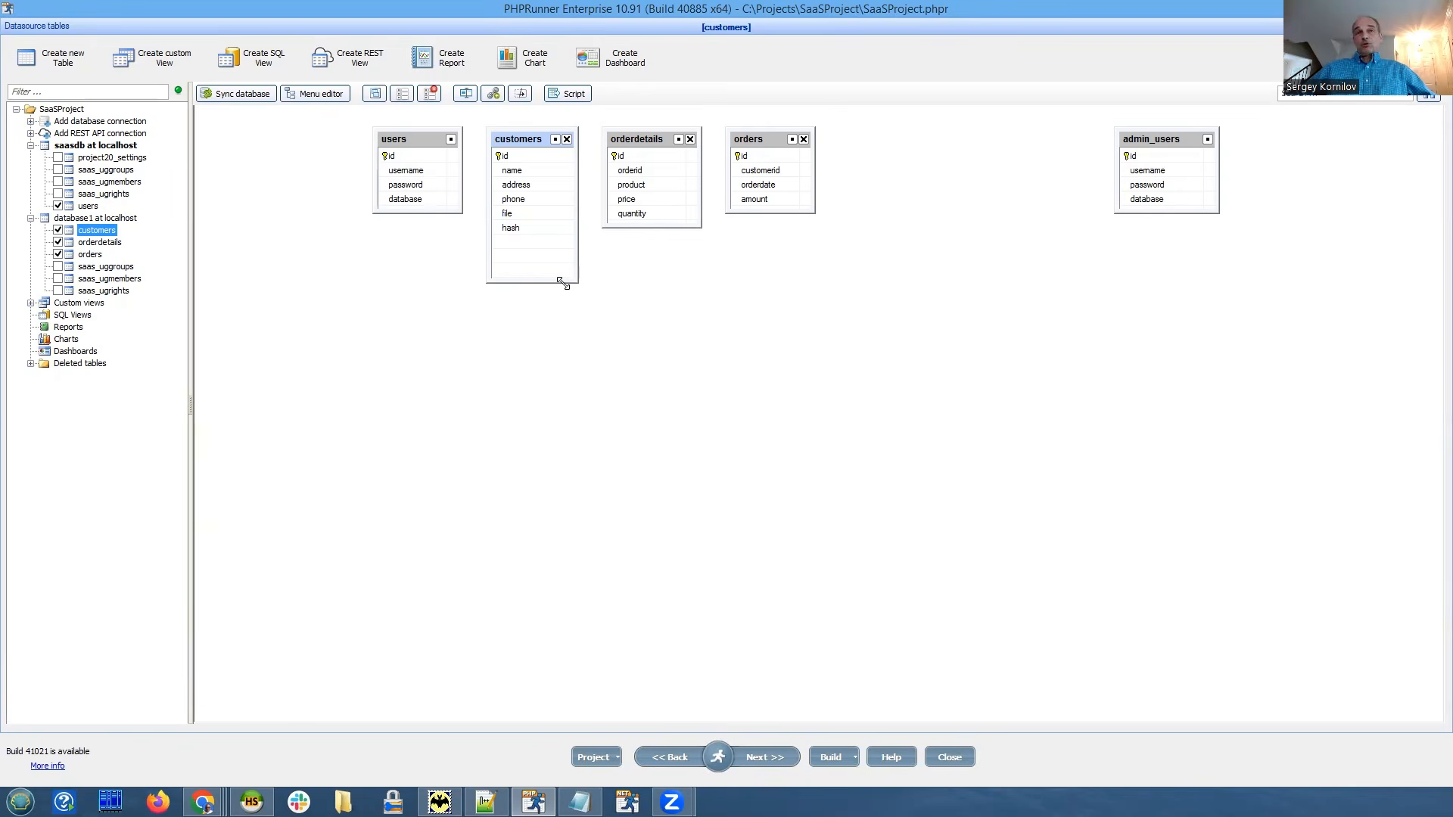
# Make the customers table box taller, then trim it slightly, keeping every field through hash visible.
pyautogui.moveTo(558, 283); pyautogui.dragTo(561, 319)
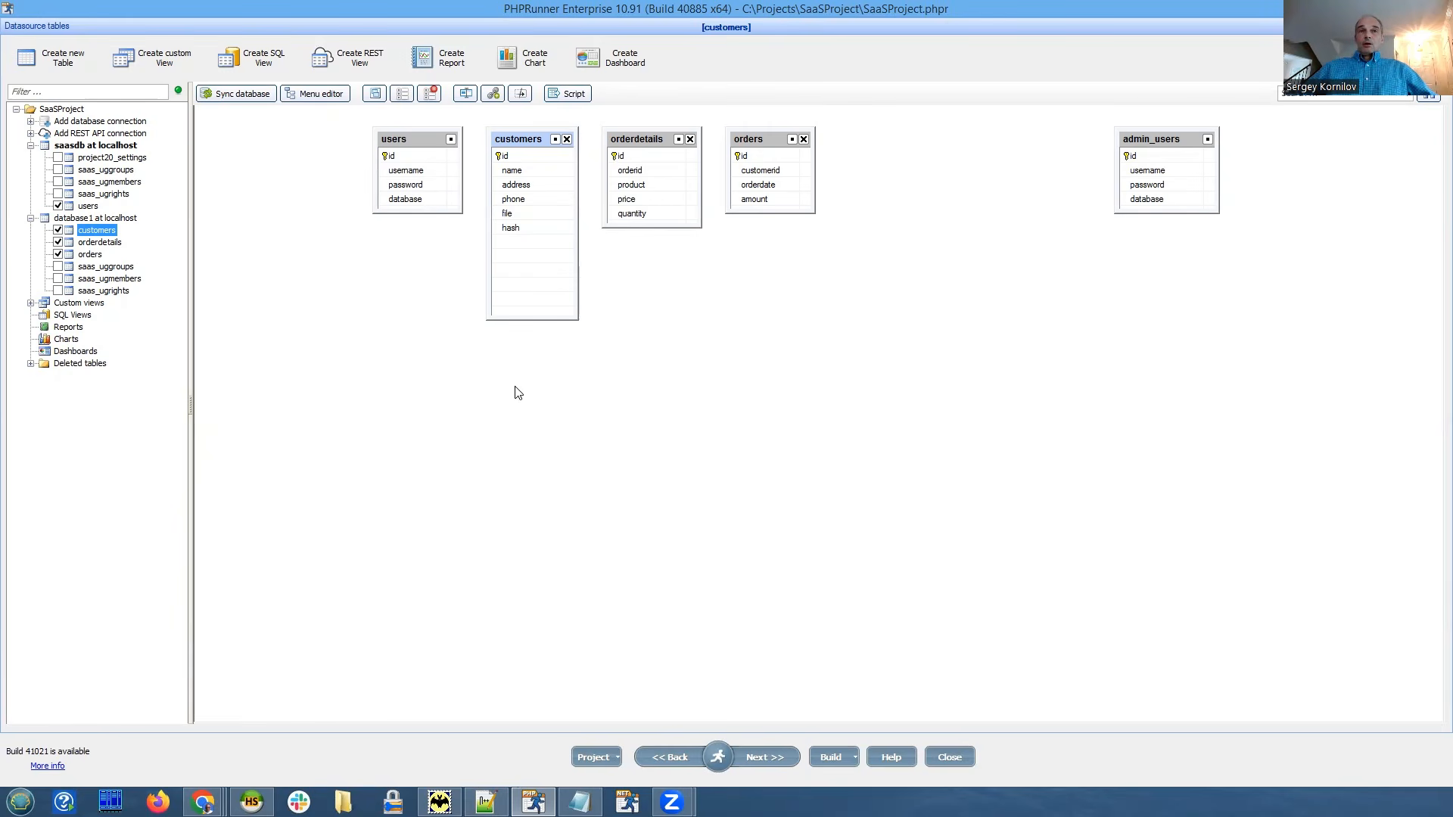
pyautogui.moveTo(538, 327); pyautogui.dragTo(545, 311)
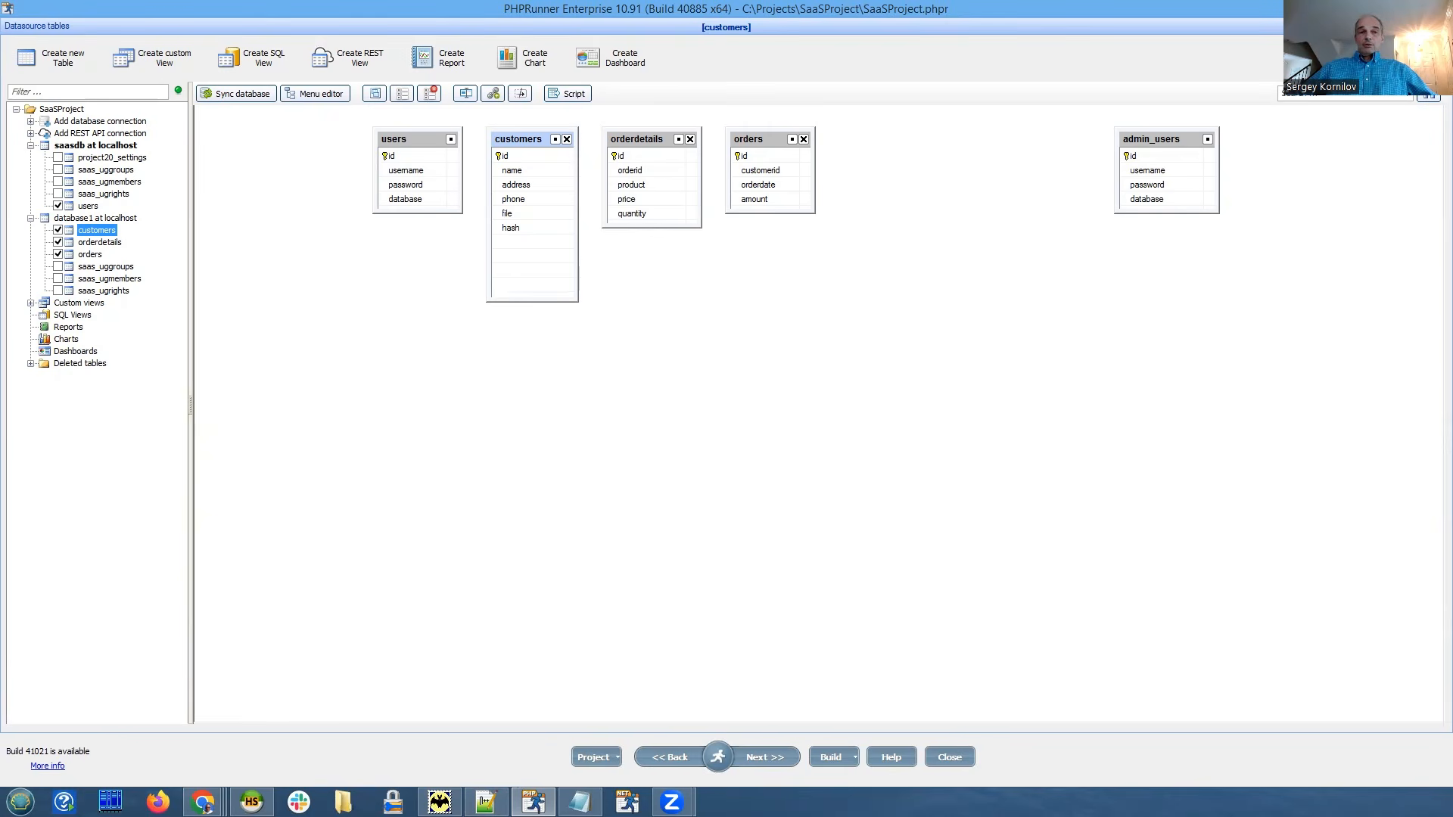
pyautogui.moveTo(203, 802)
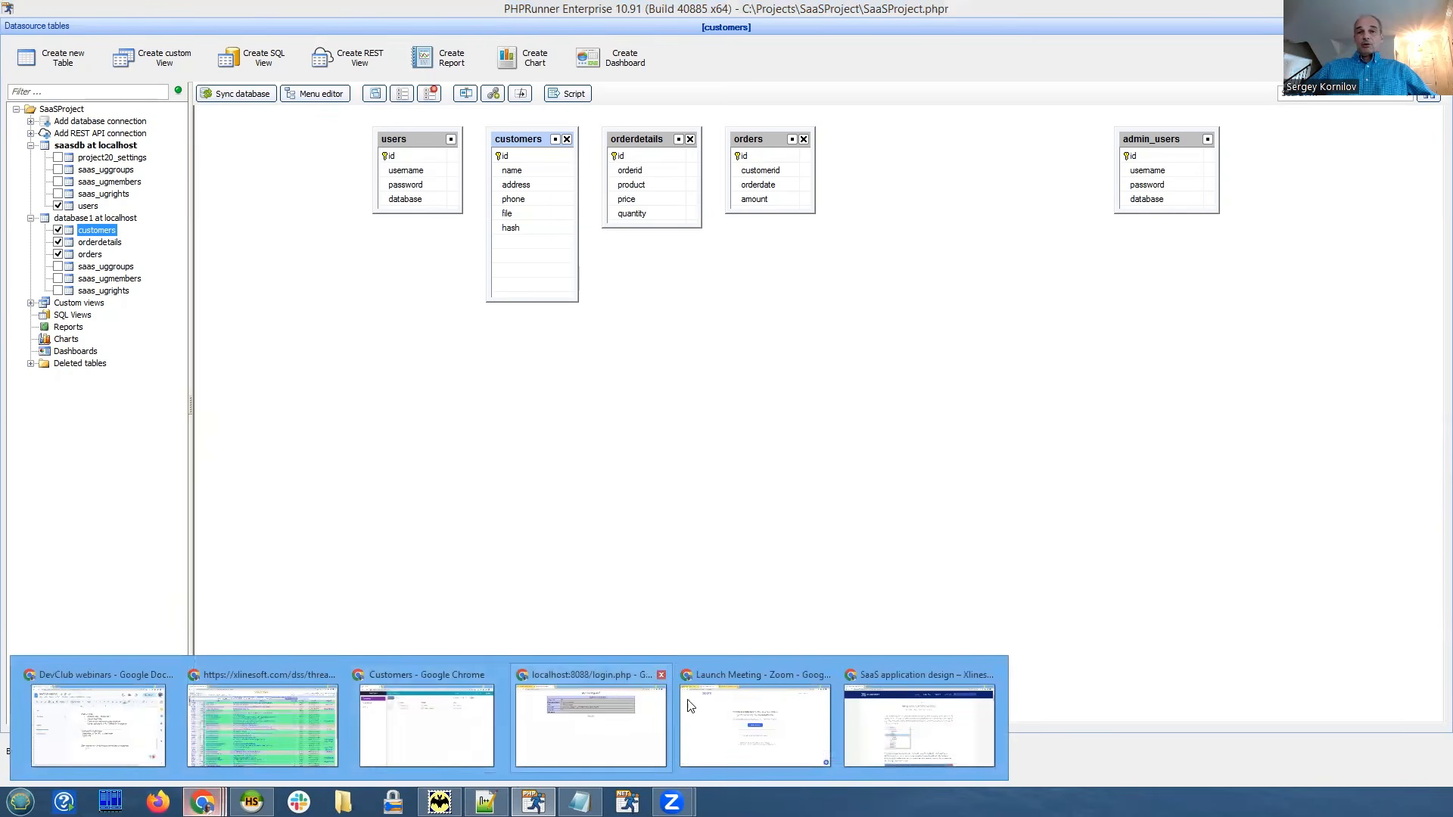
# Open the SaaS Application Design article and highlight the $_SESSION["dbname"] variable and AfterSuccessfulLogin heading.
pyautogui.click(938, 728)
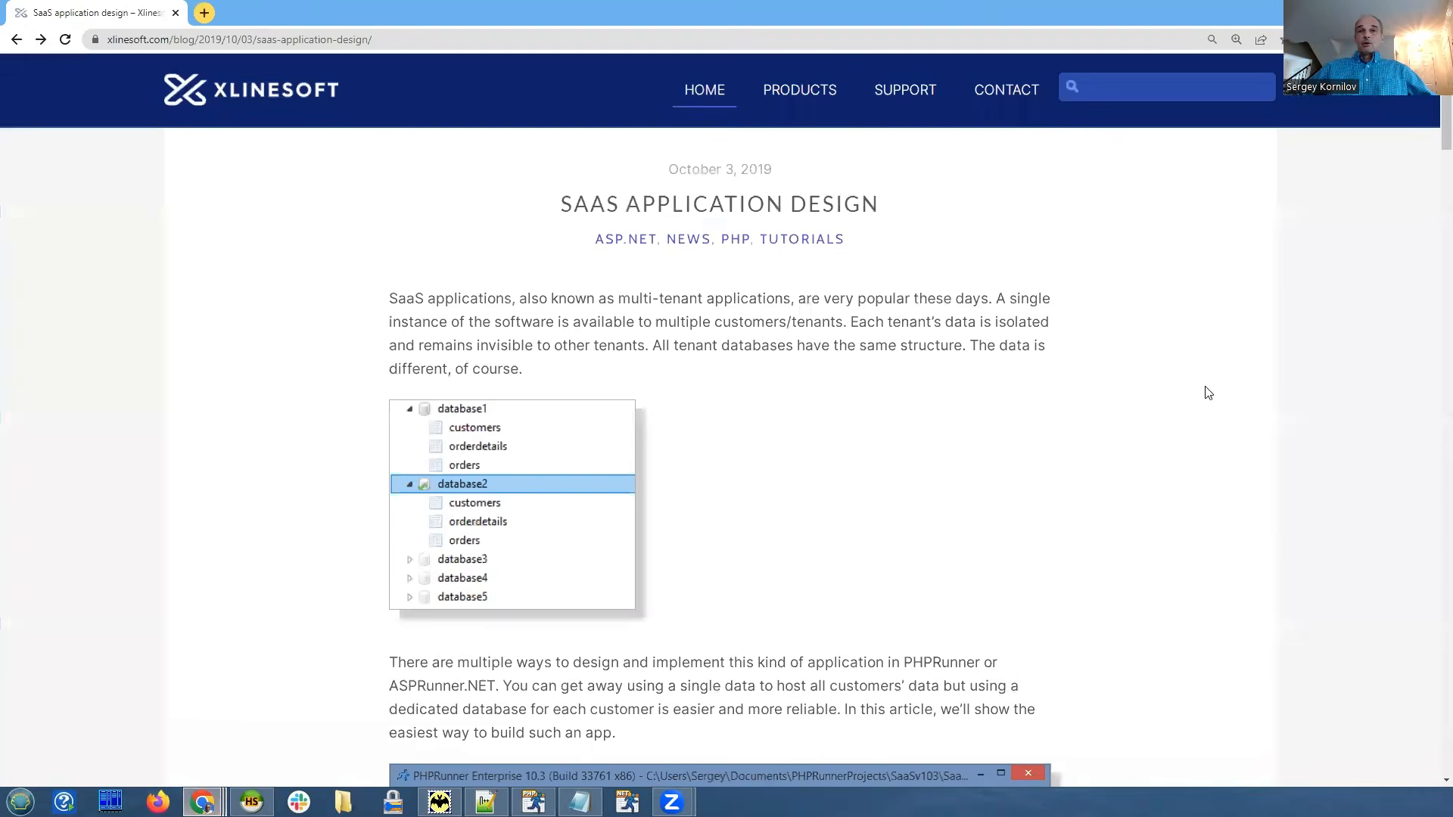
pyautogui.scroll(-1, 1237, 349)
pyautogui.scroll(-15, 1238, 349)
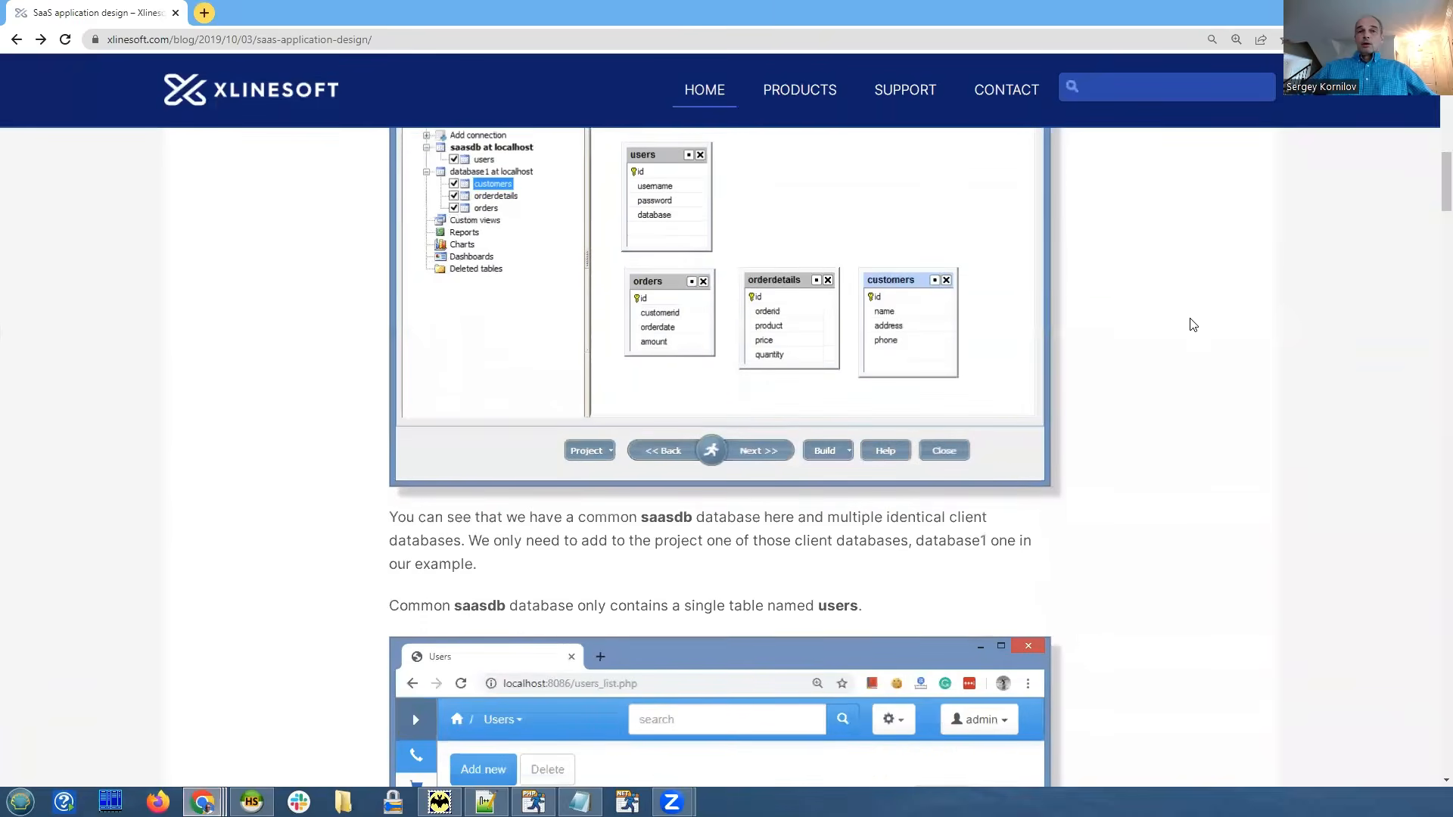
pyautogui.scroll(-5, 1142, 321)
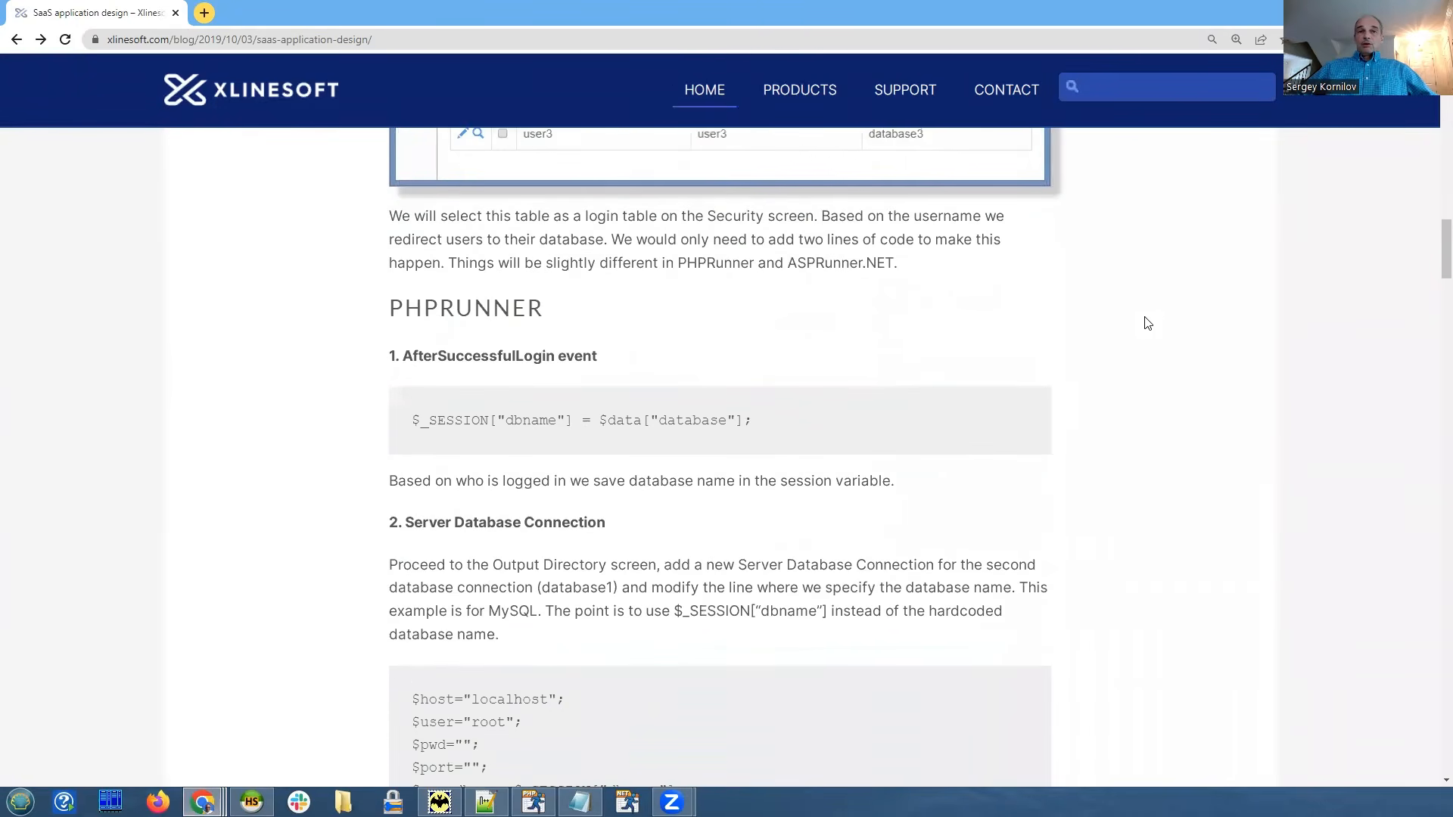
pyautogui.scroll(1, 1144, 322)
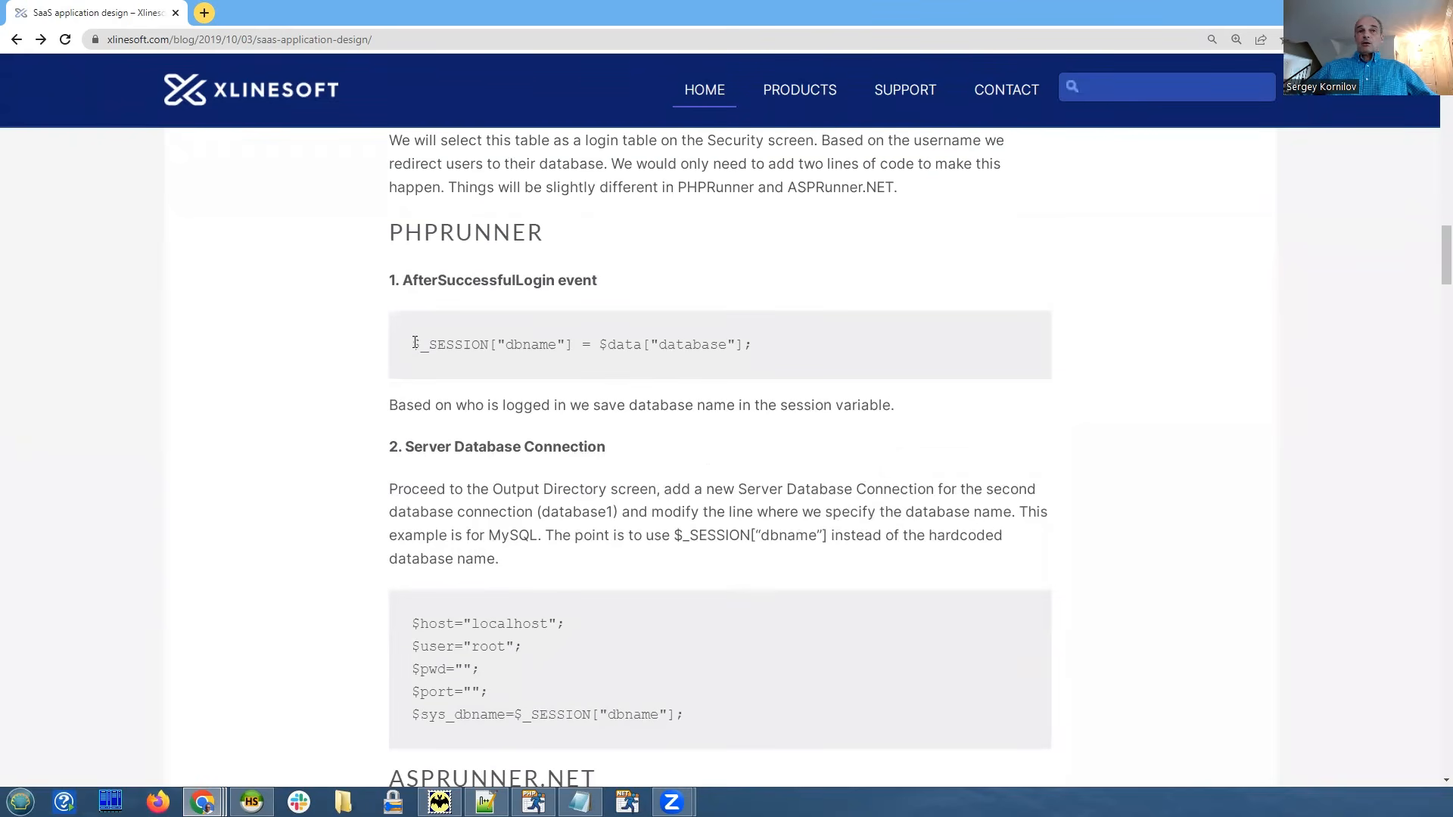
pyautogui.moveTo(412, 345); pyautogui.dragTo(573, 351)
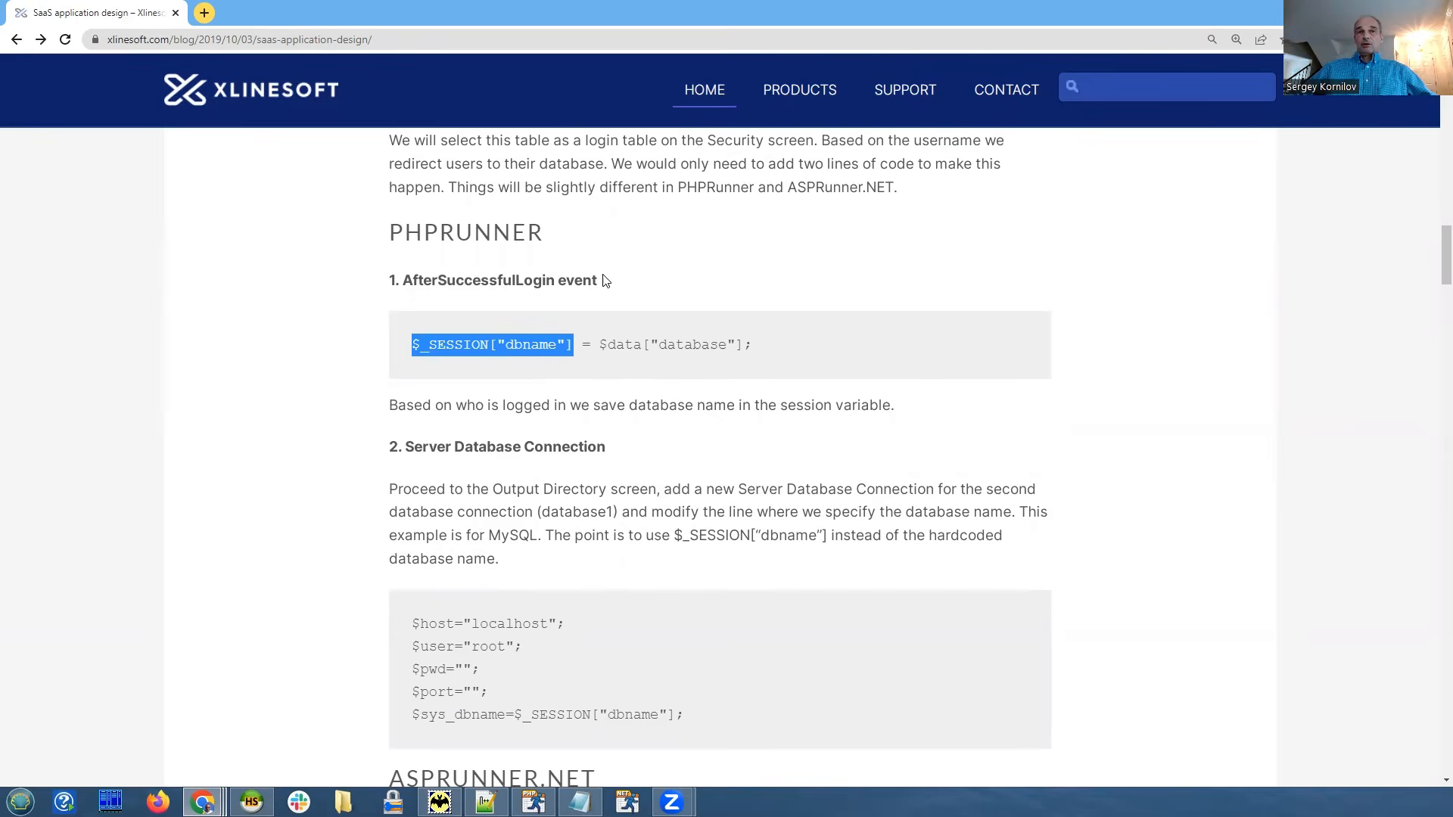
pyautogui.moveTo(606, 280); pyautogui.dragTo(398, 280)
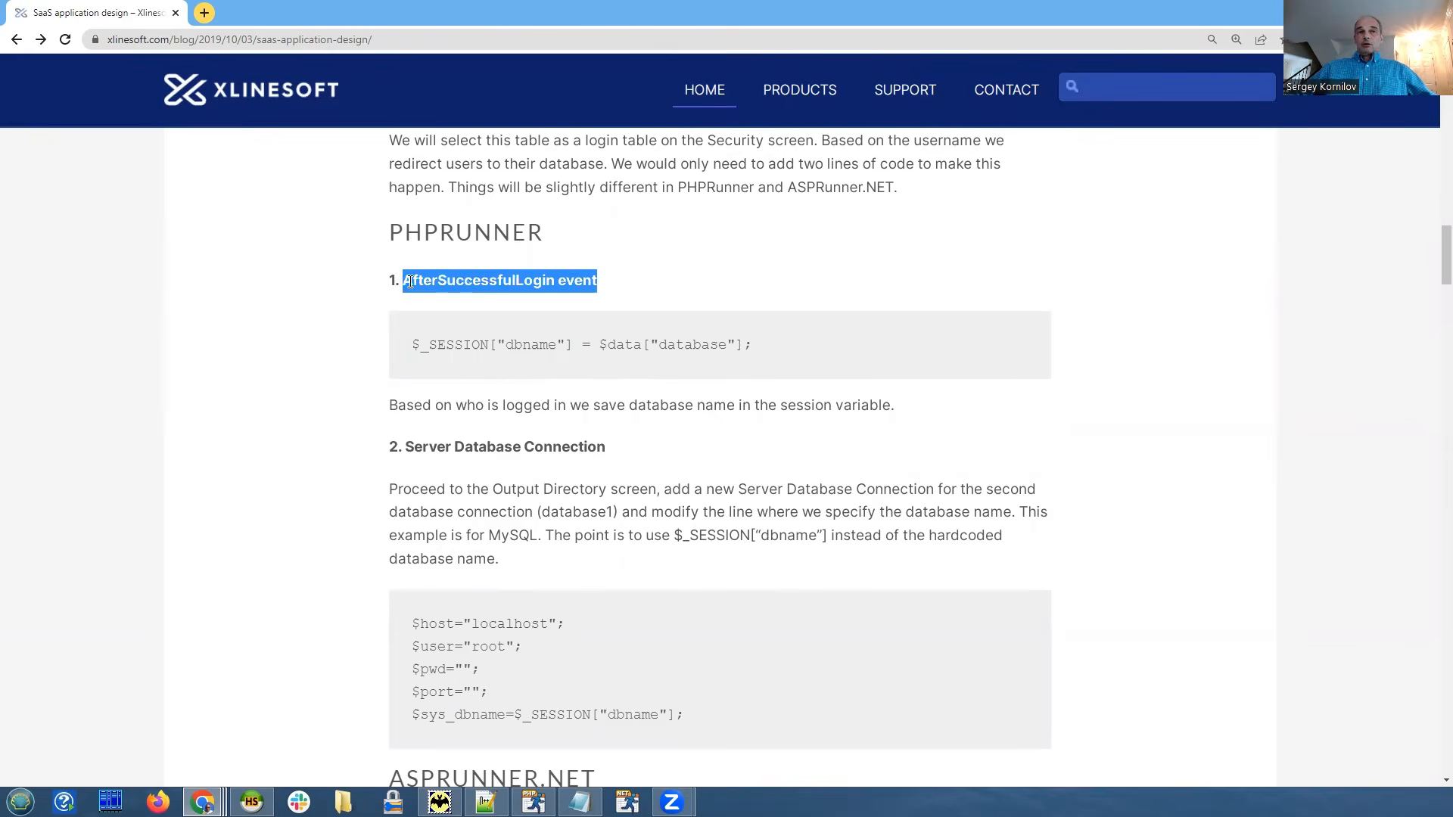
pyautogui.click(634, 287)
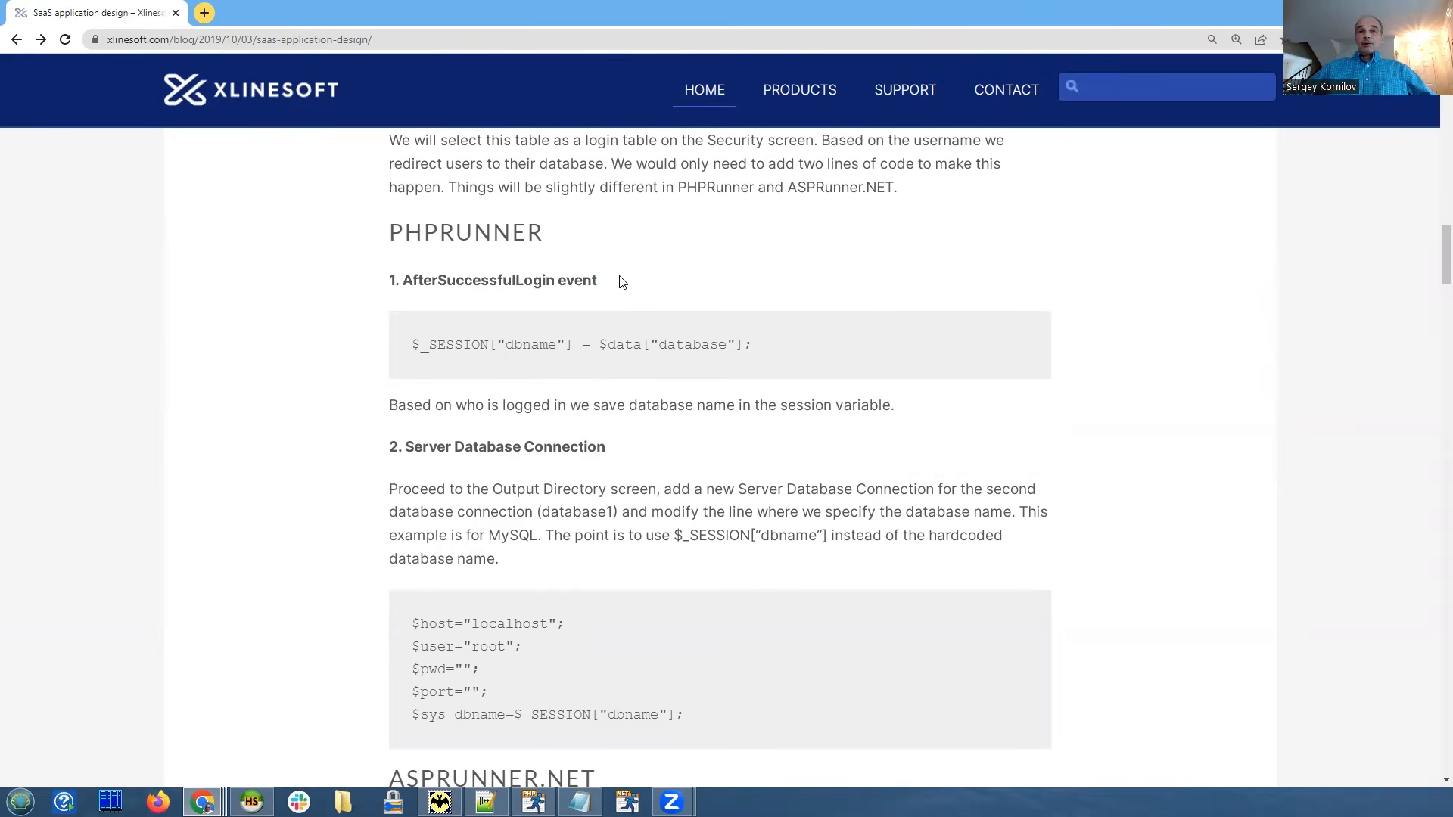
# Highlight the $sys_dbname connection code line and scroll down to the user1 Customers example.
pyautogui.scroll(-2, 622, 283)
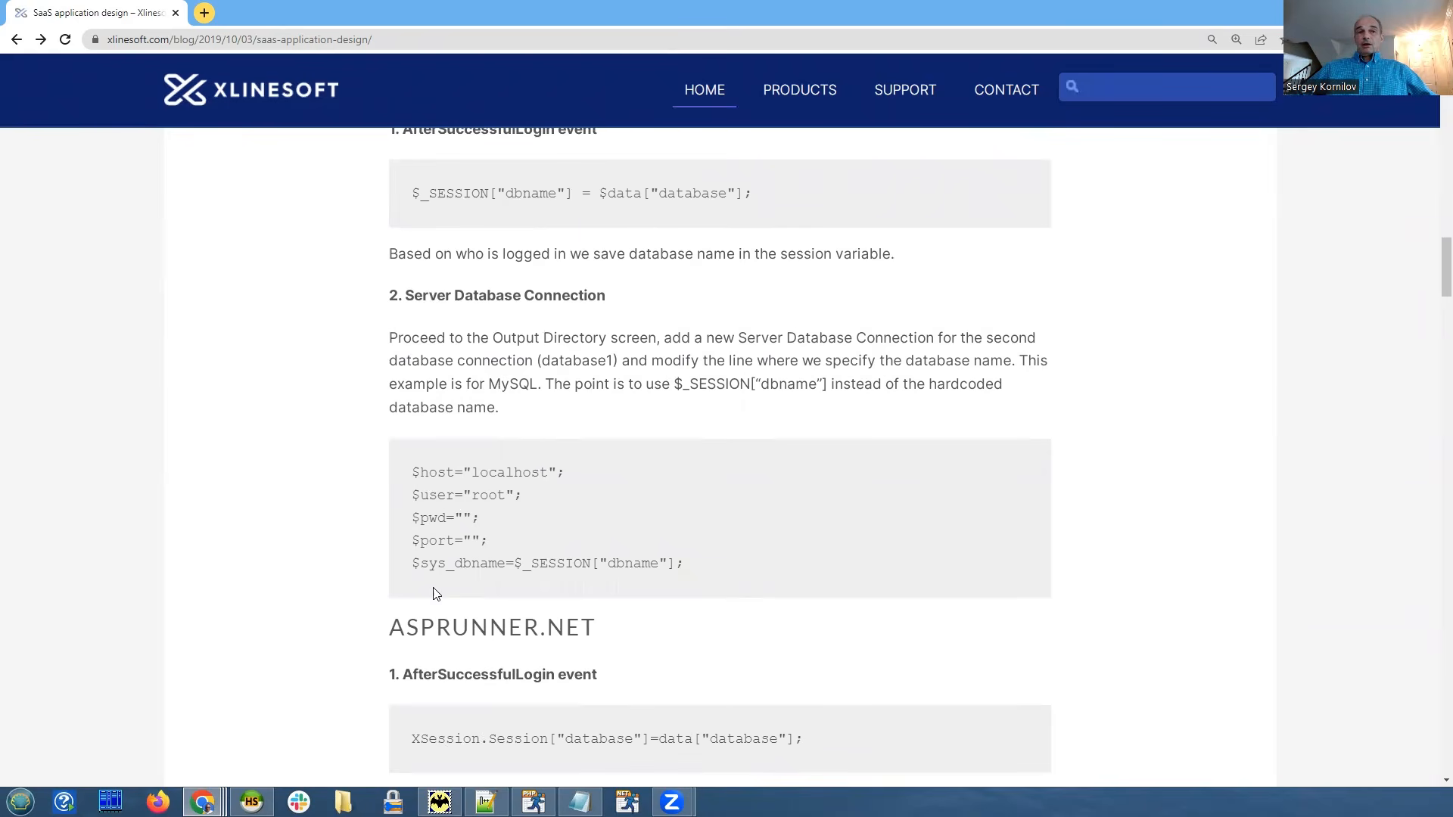
pyautogui.moveTo(413, 565); pyautogui.dragTo(714, 573)
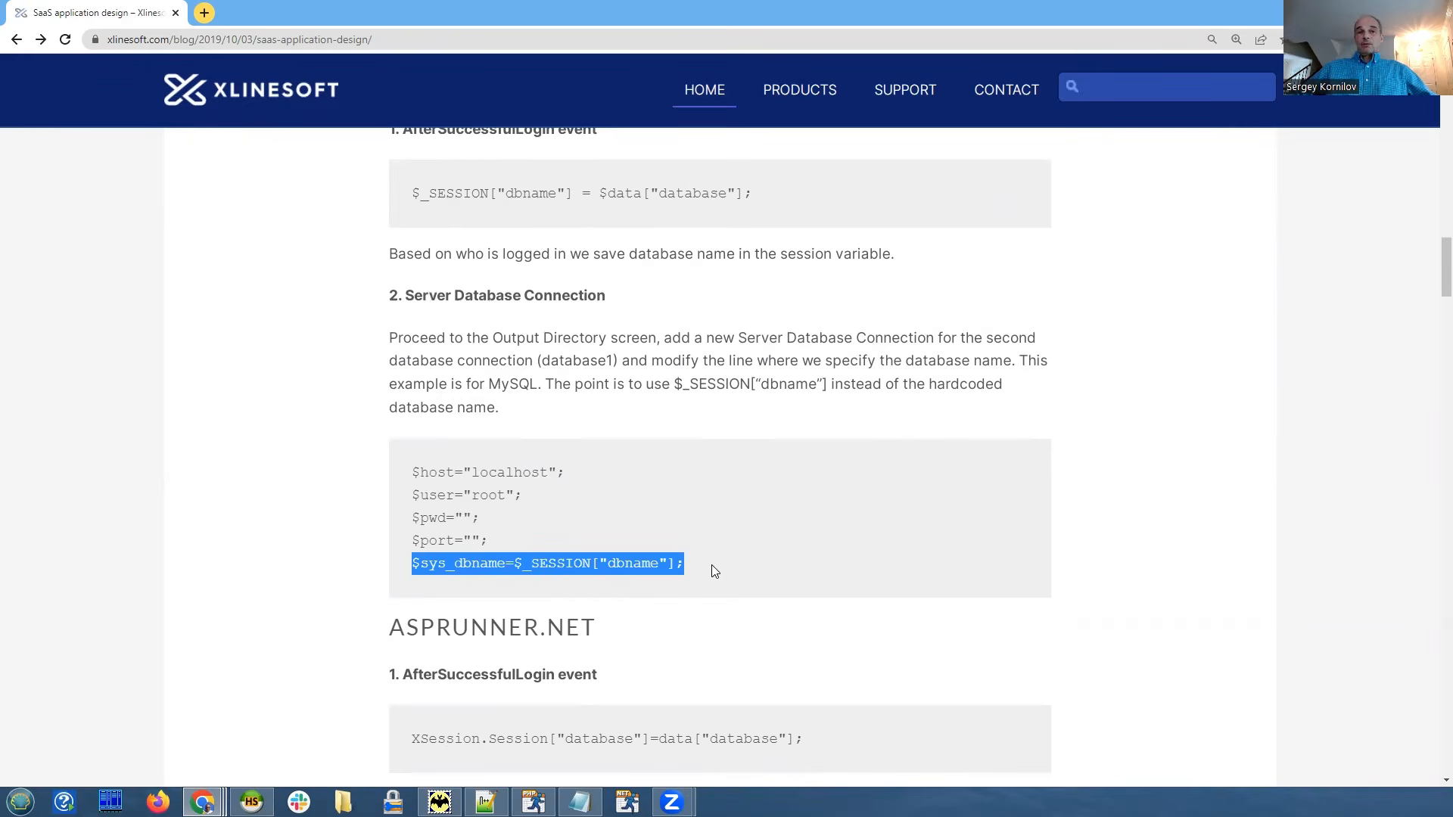
pyautogui.scroll(-3, 745, 424)
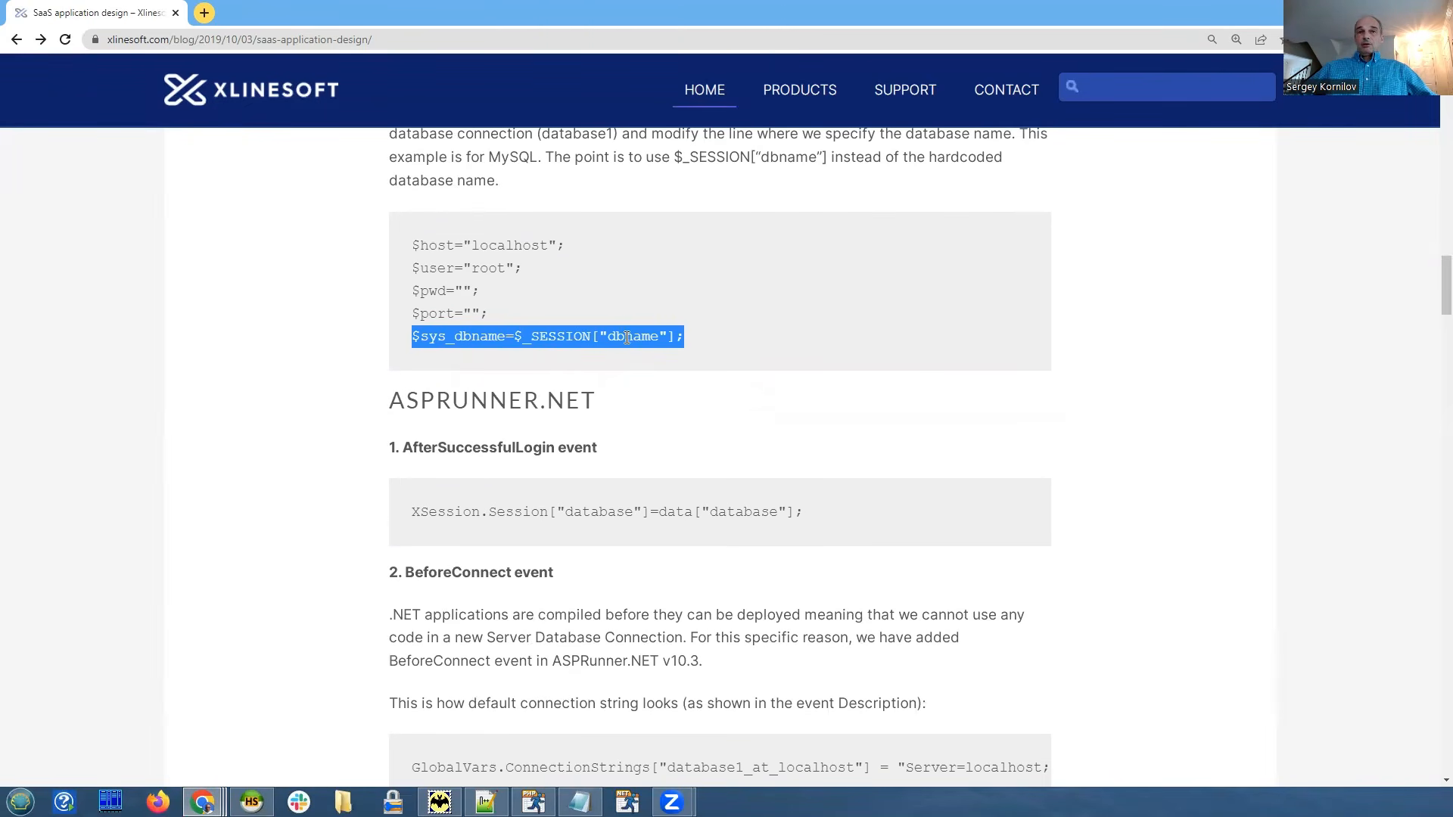
pyautogui.click(733, 338)
pyautogui.scroll(-1, 737, 337)
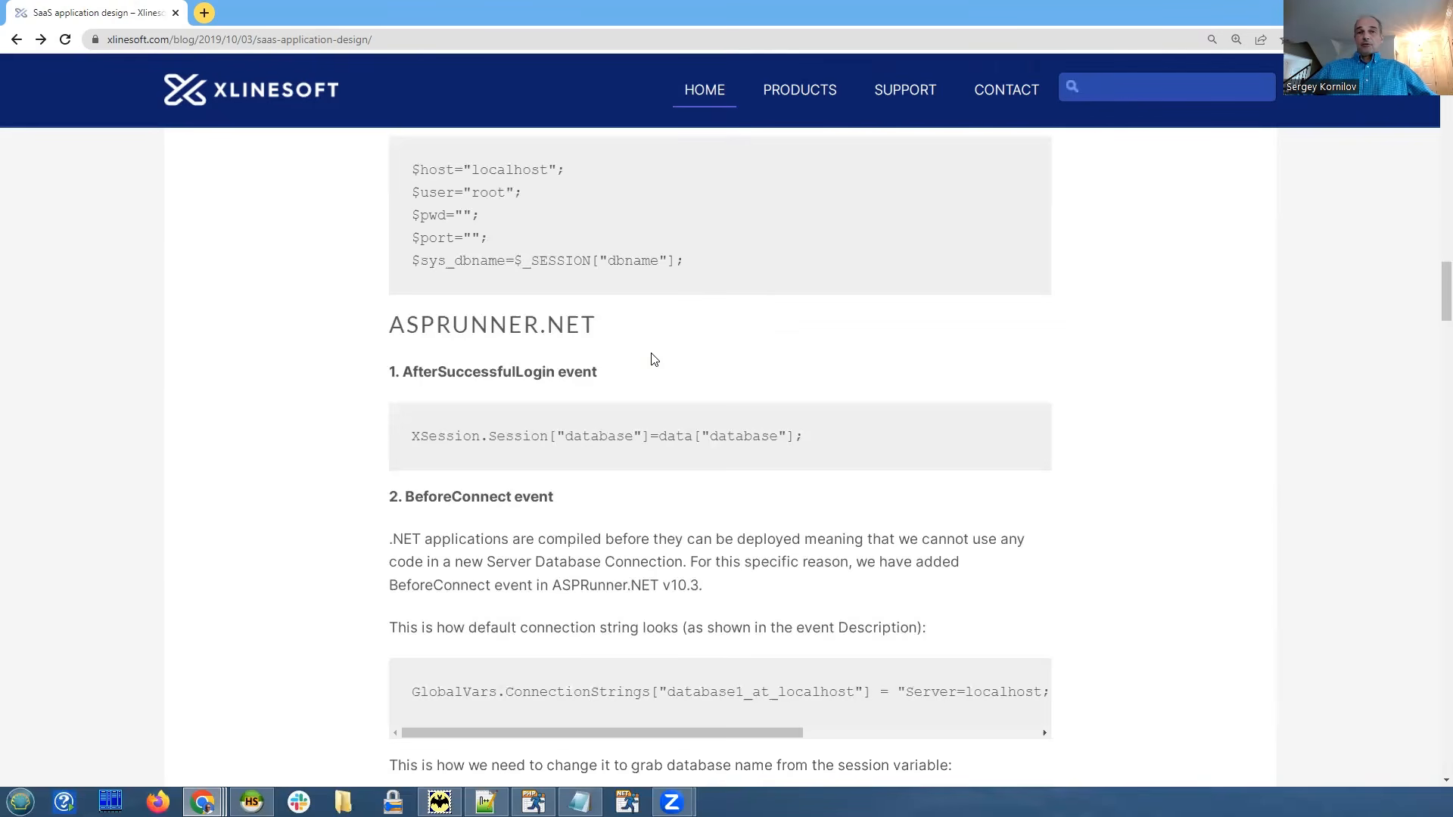
pyautogui.scroll(-2, 648, 356)
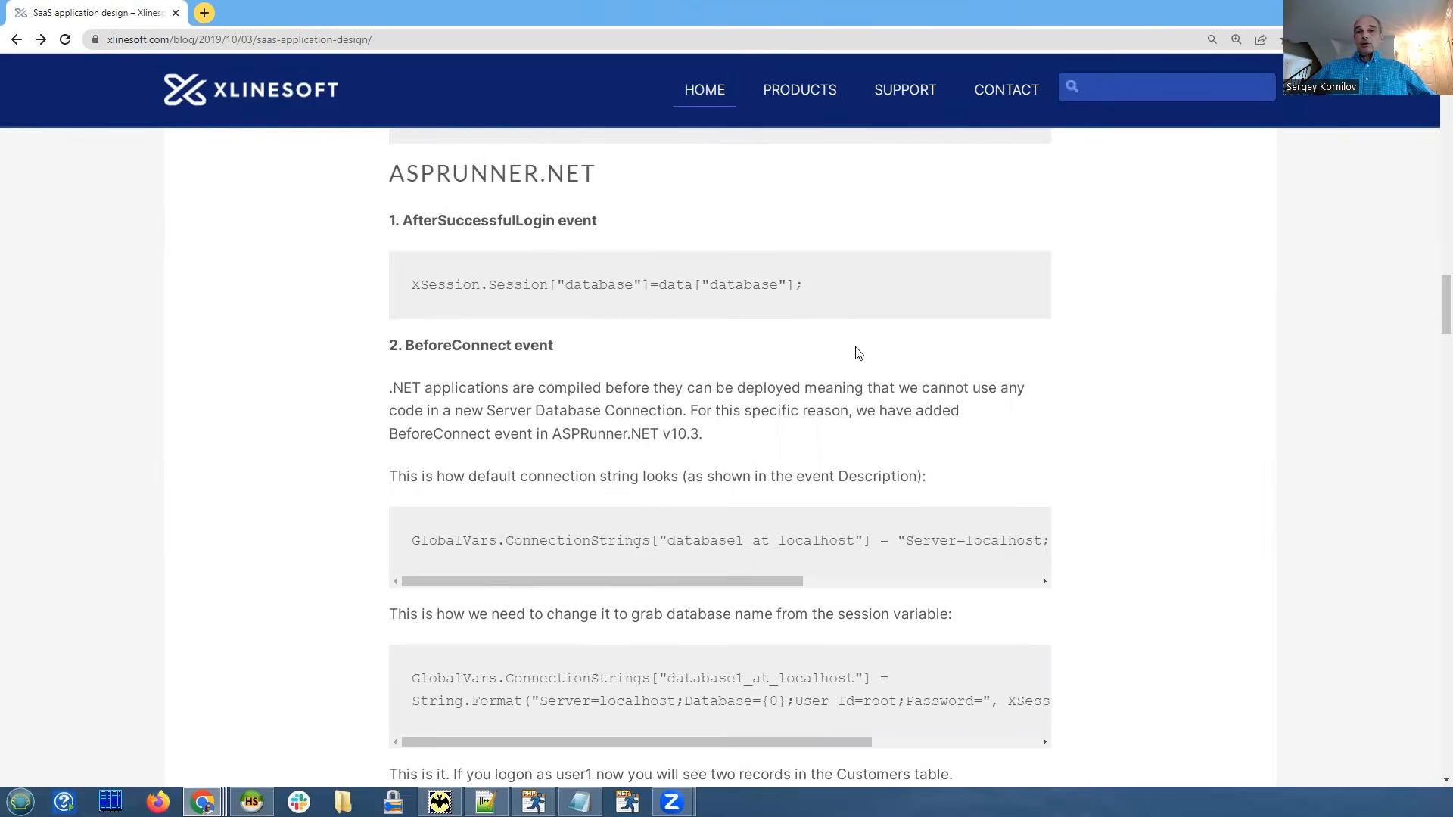
pyautogui.scroll(-6, 676, 463)
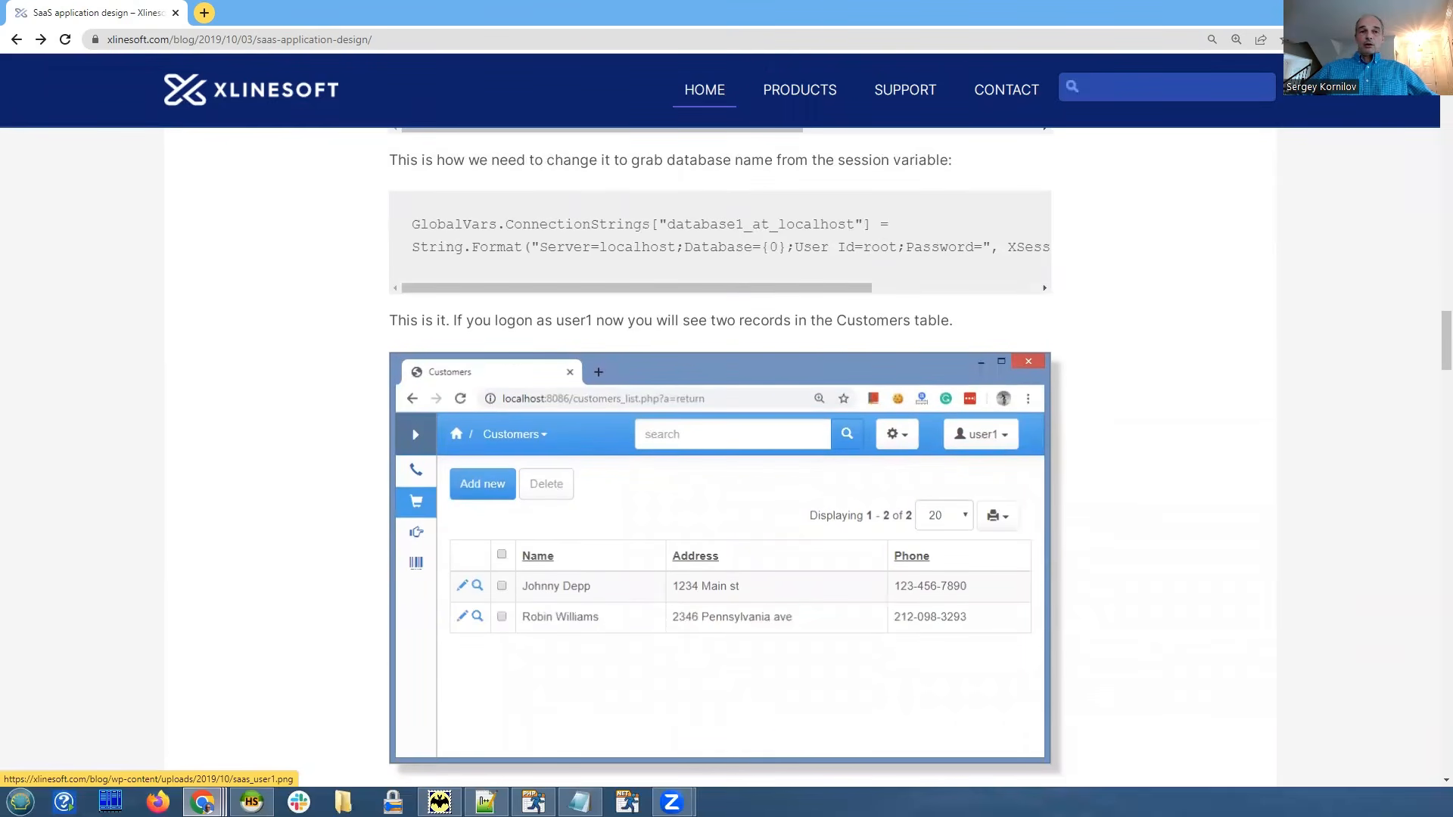
pyautogui.moveTo(251, 801)
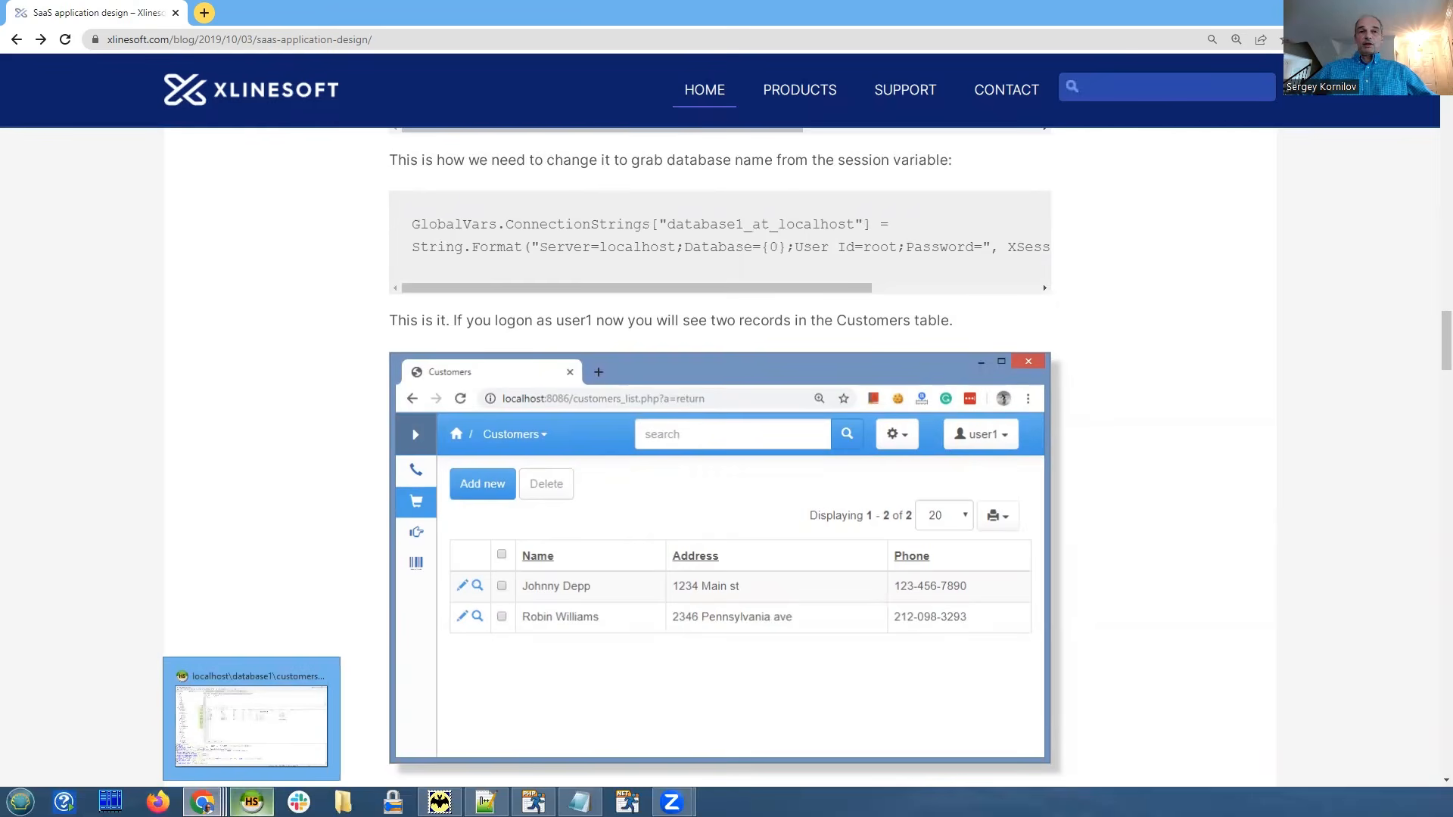
pyautogui.click(251, 802)
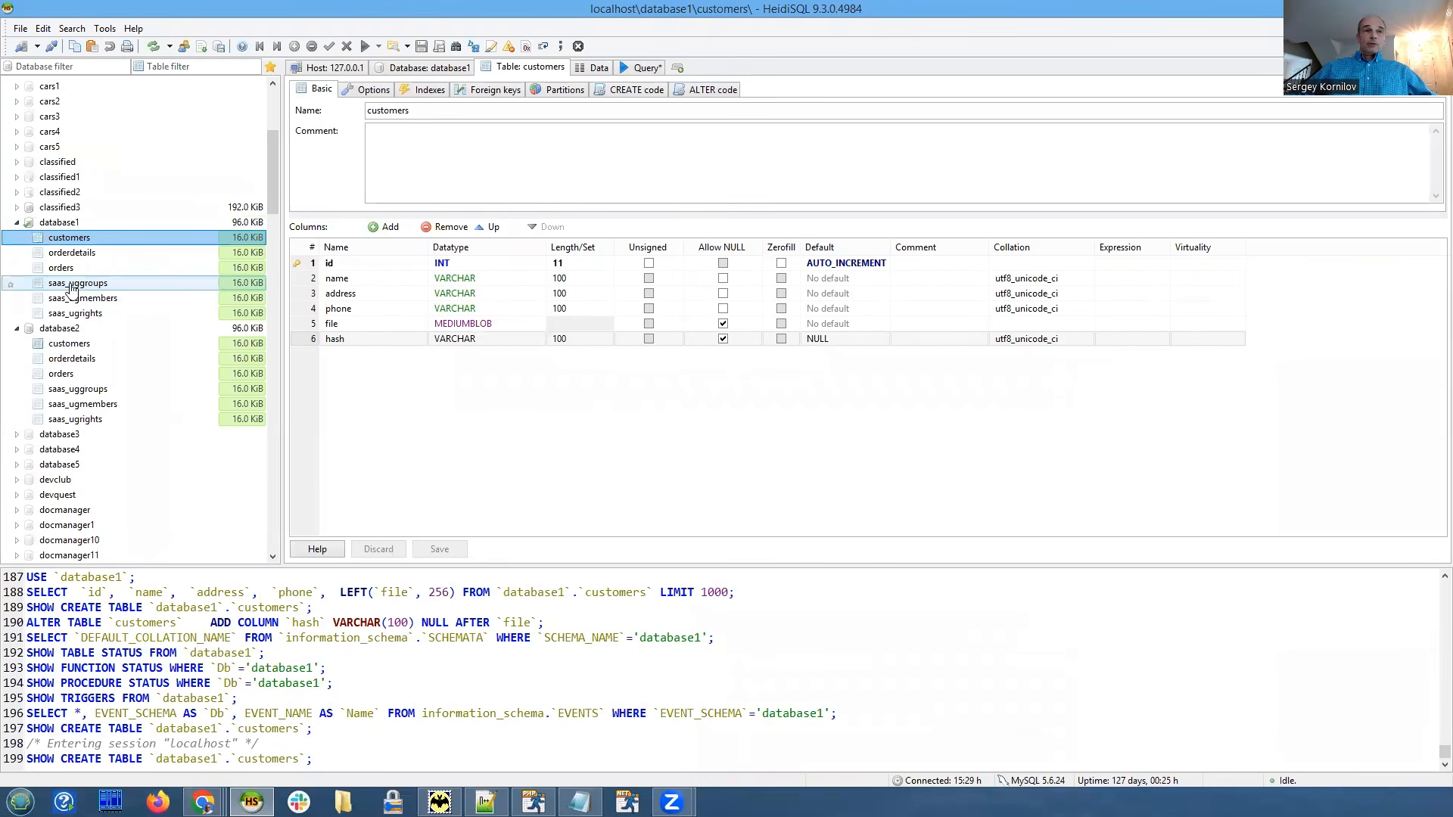
# Open the saasdb users table and show its rows on the Data tab.
pyautogui.scroll(-4, 94, 281)
pyautogui.scroll(-10, 94, 281)
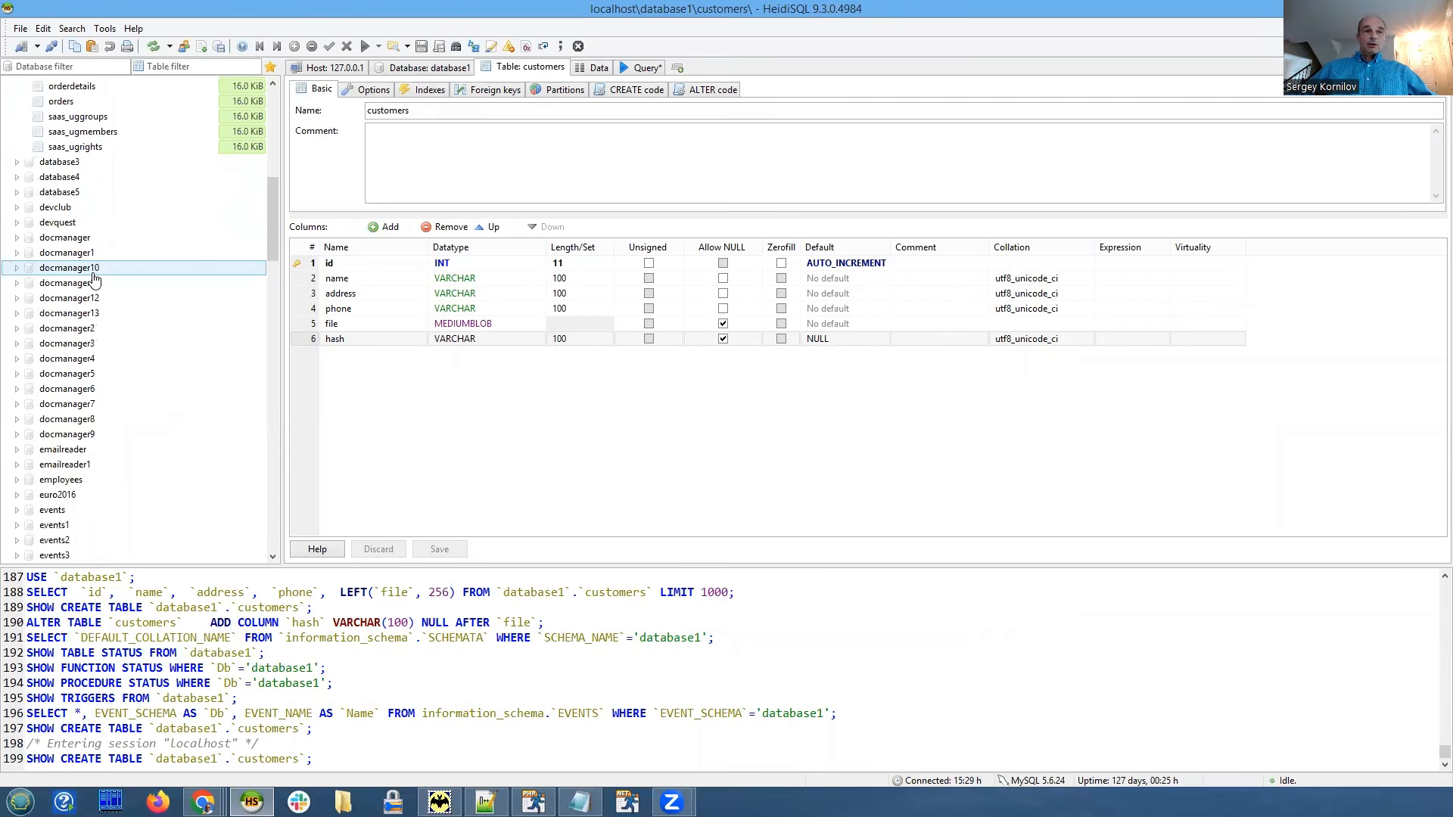
pyautogui.scroll(-15, 98, 269)
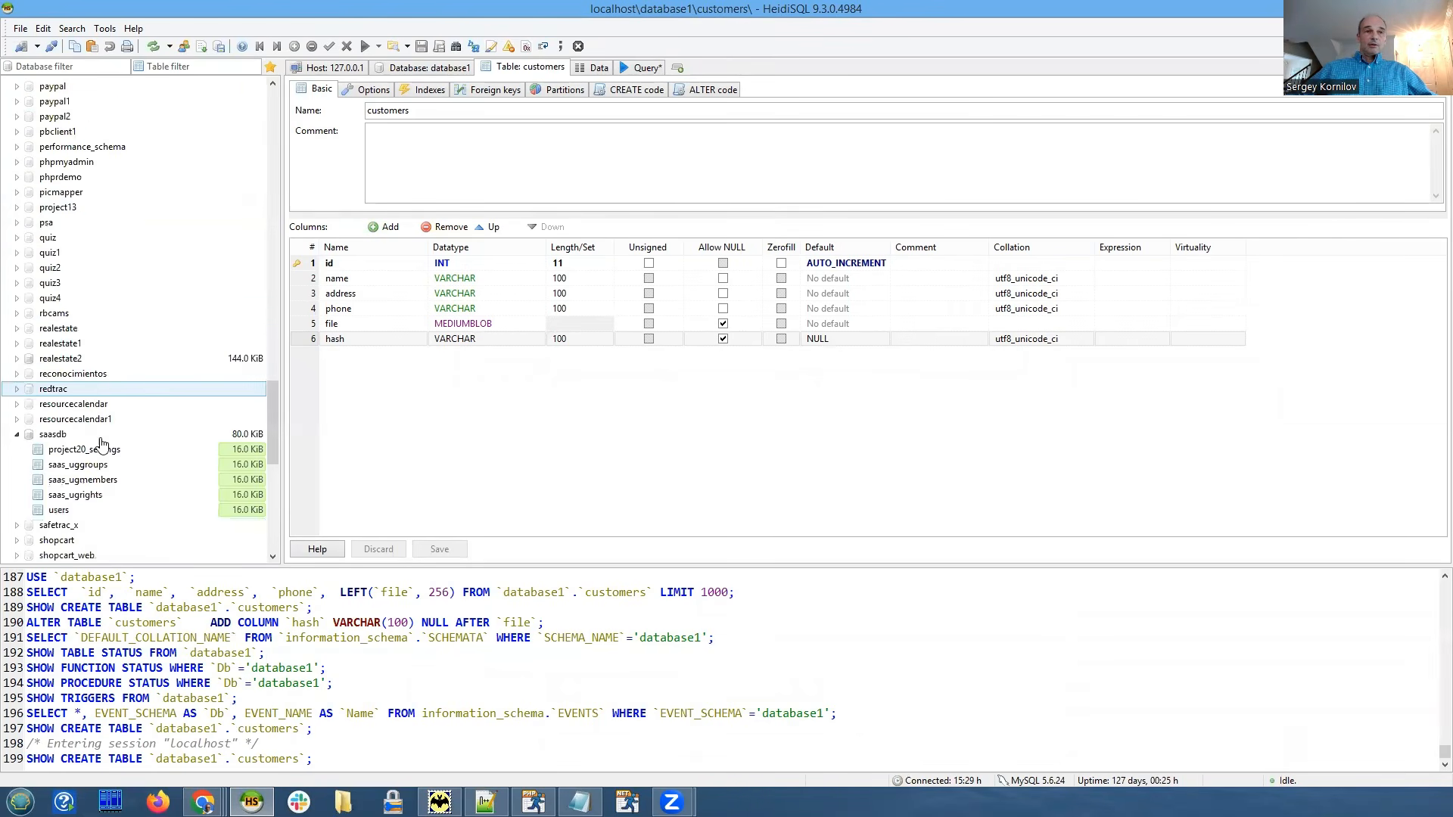
pyautogui.click(61, 509)
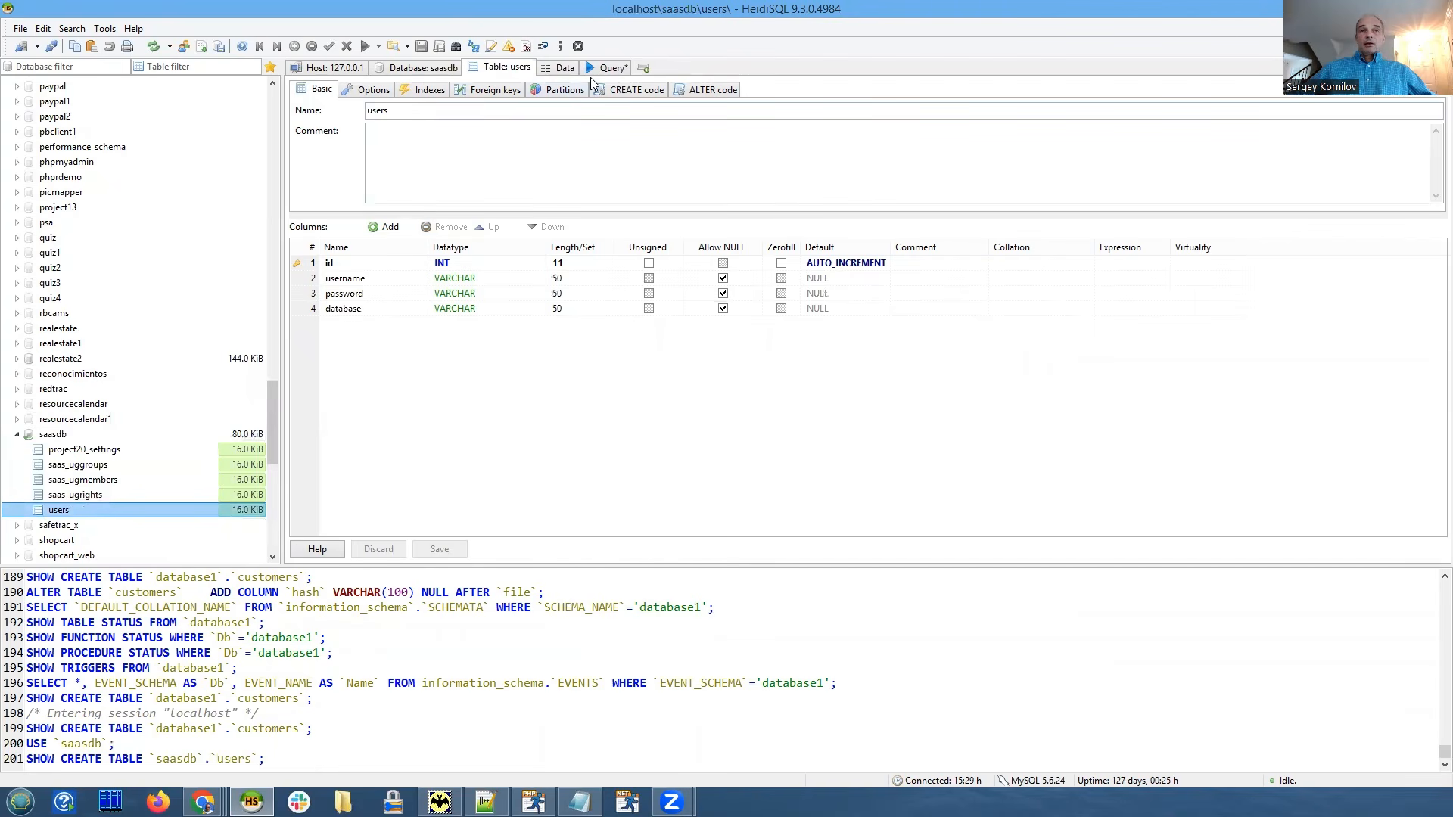
pyautogui.click(560, 68)
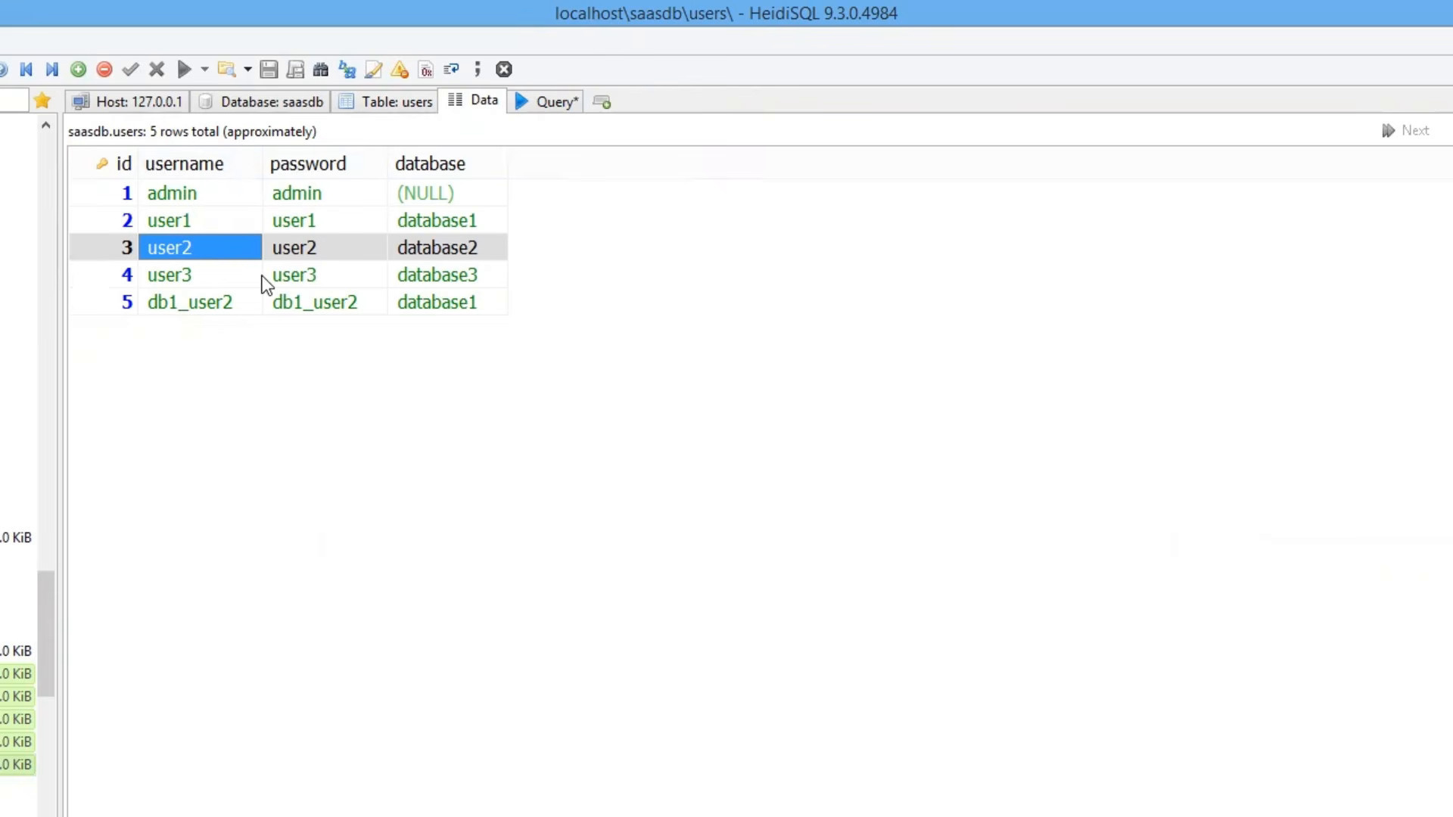
# Walk through the users rows: user1 and db1_user2 on database1, user2 on database2, user3 on database3.
pyautogui.click(207, 224)
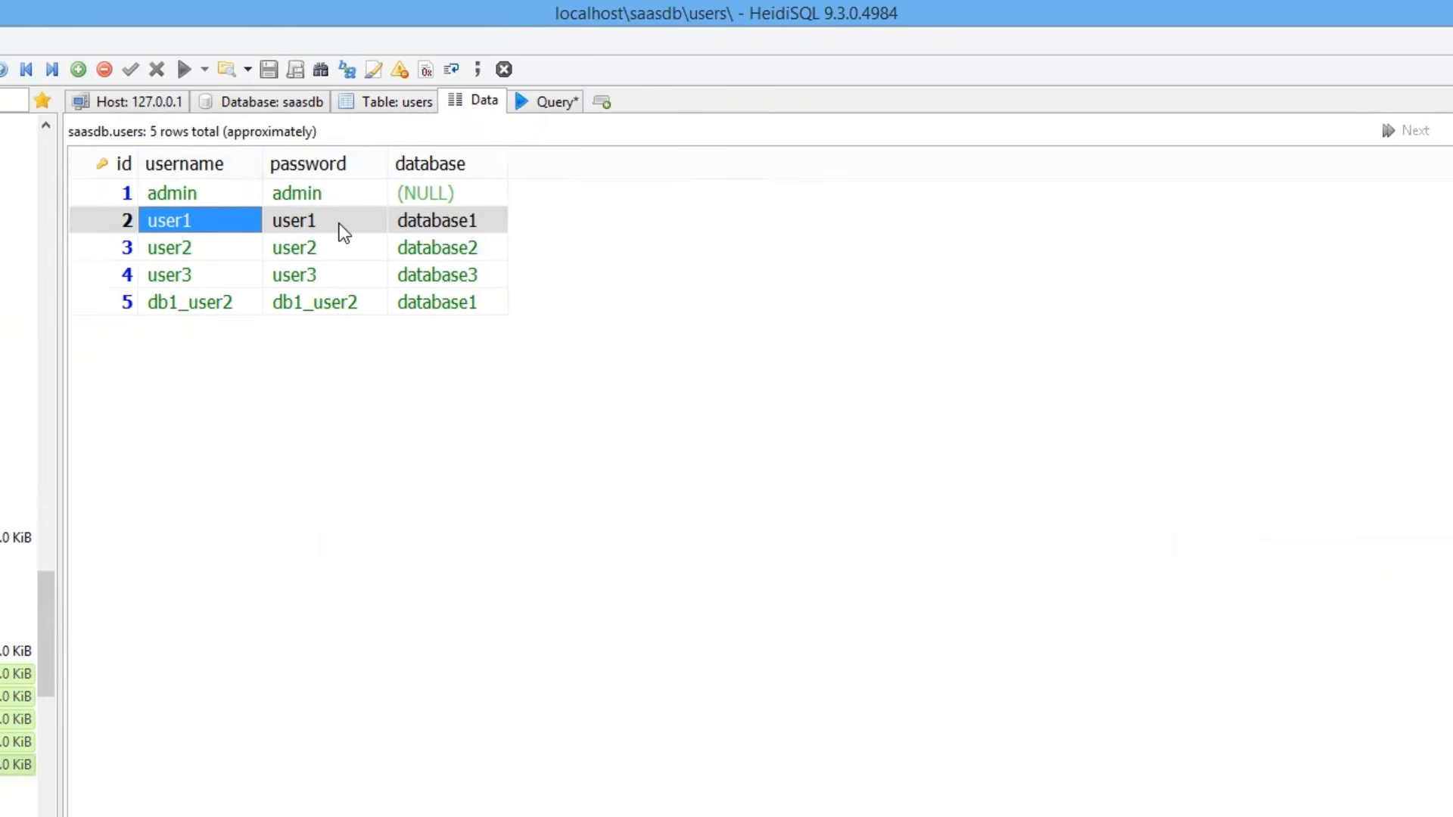
pyautogui.click(220, 248)
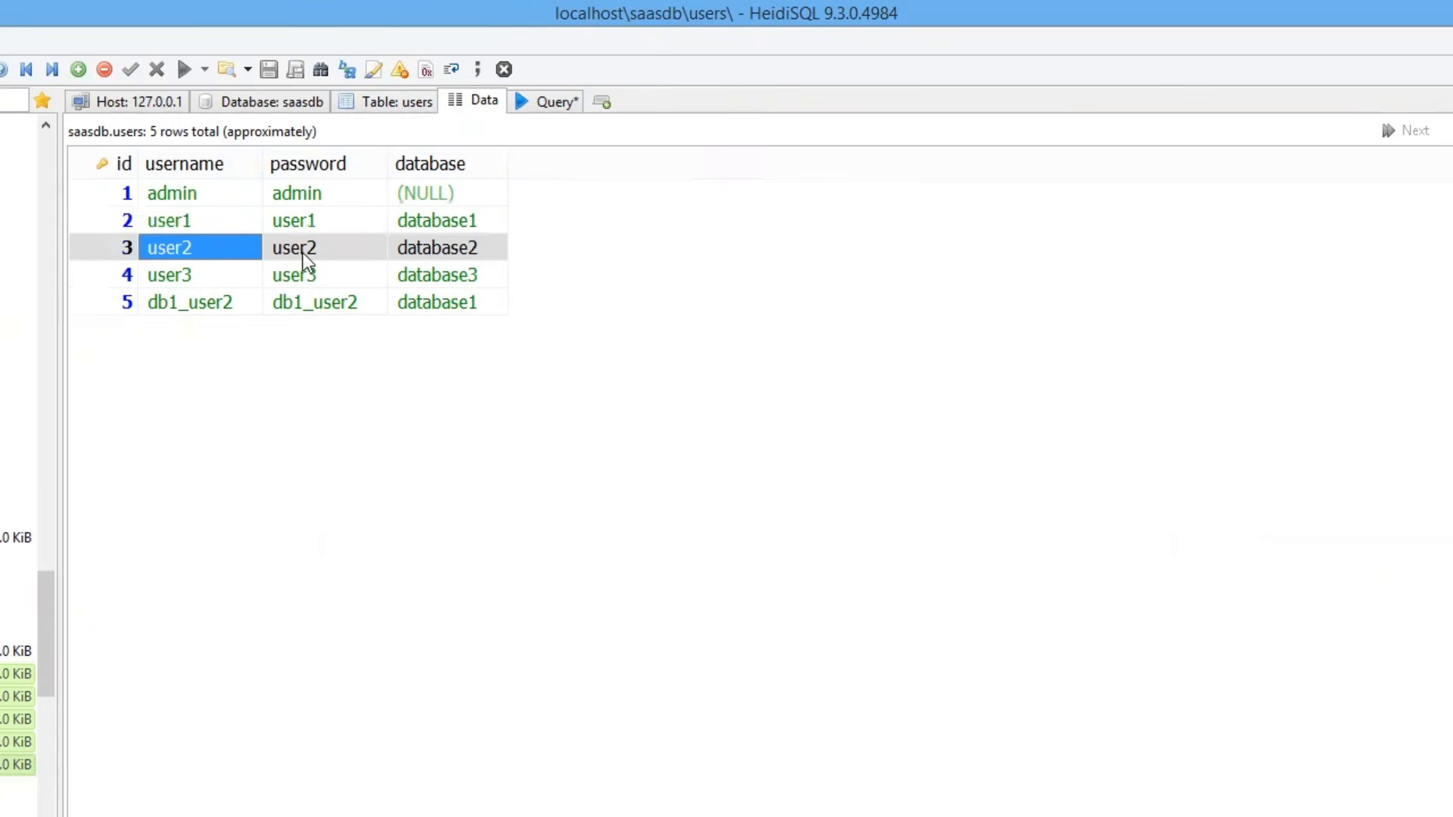
pyautogui.click(338, 250)
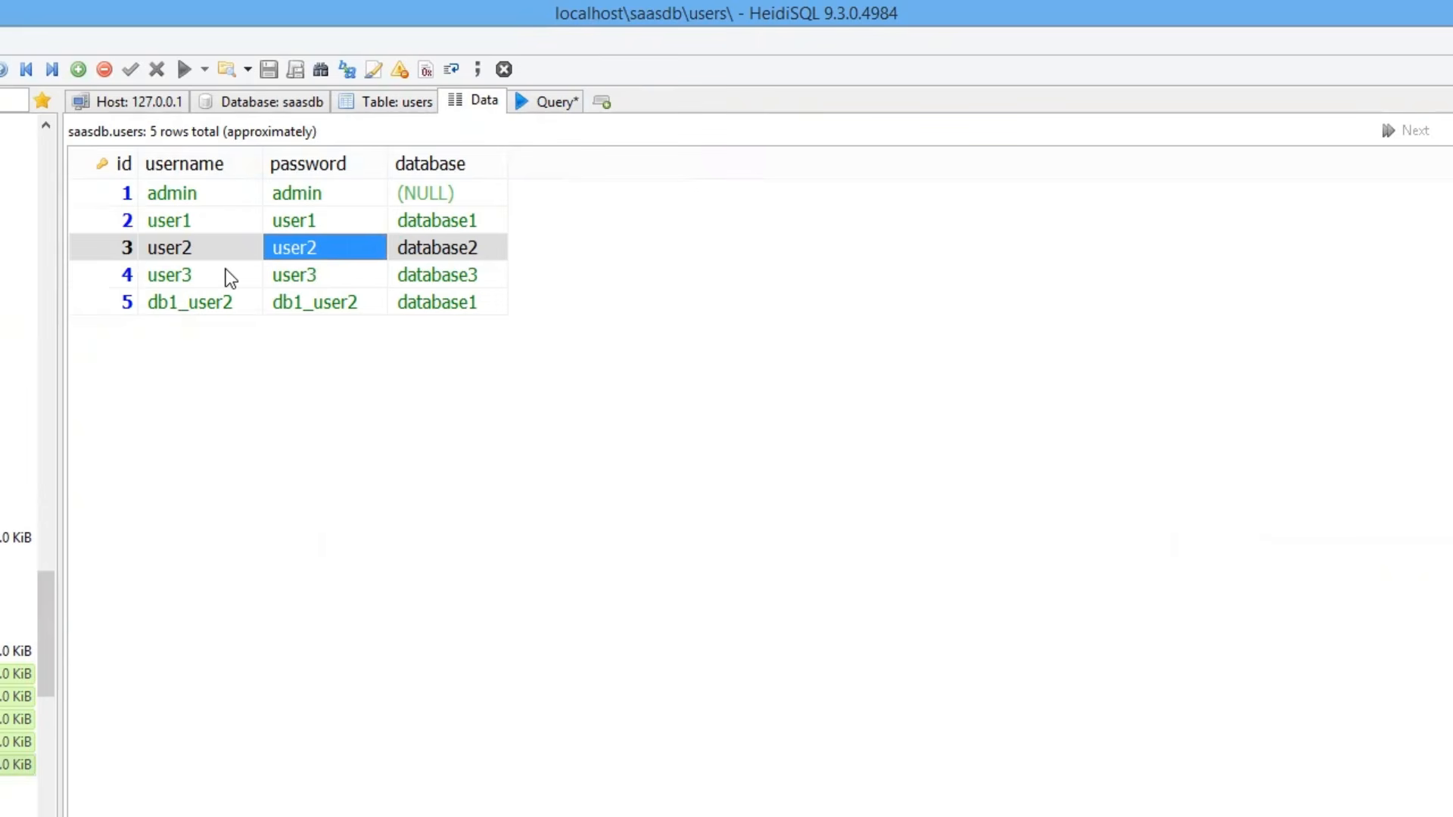
pyautogui.click(254, 311)
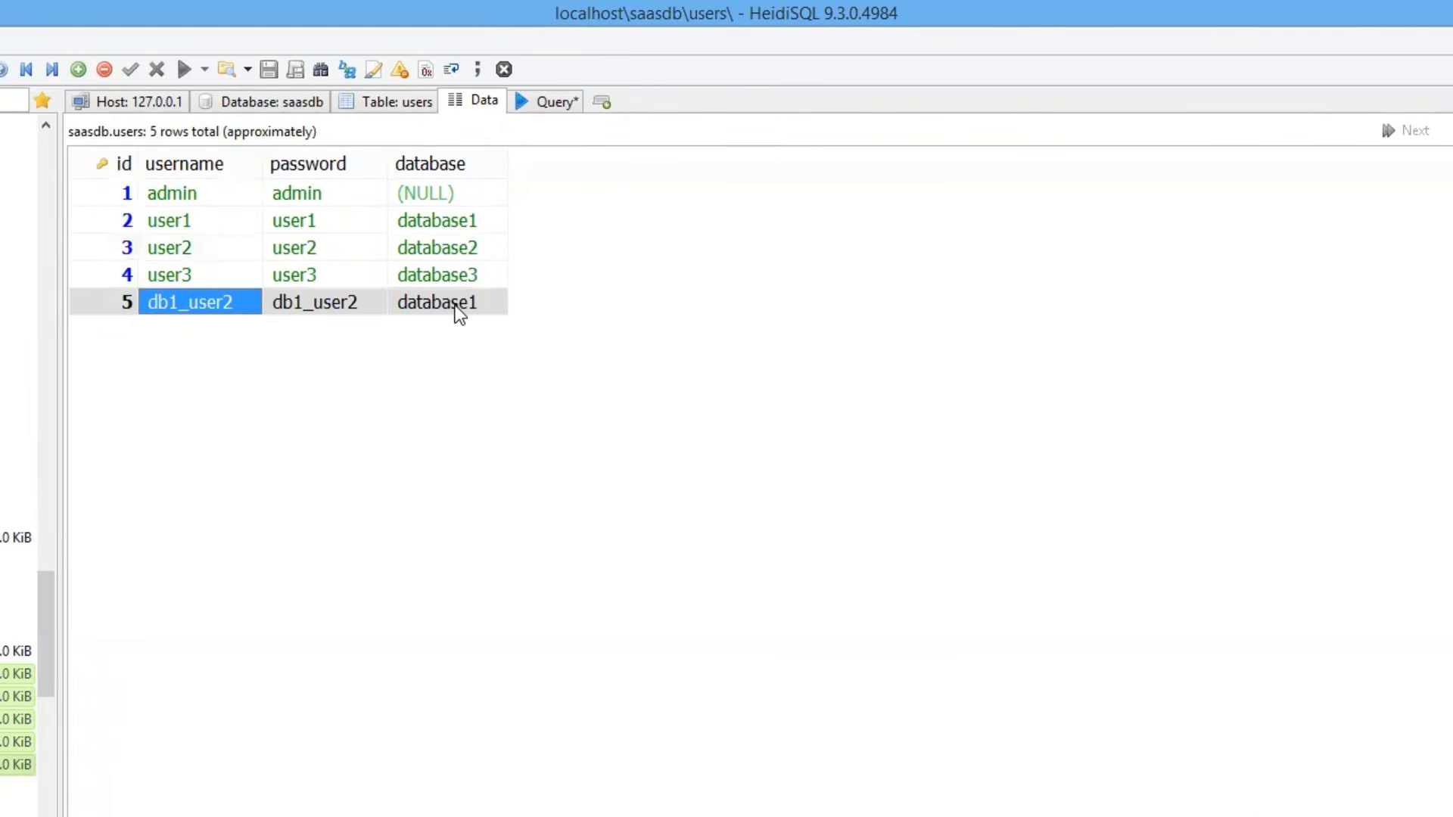
pyautogui.click(249, 277)
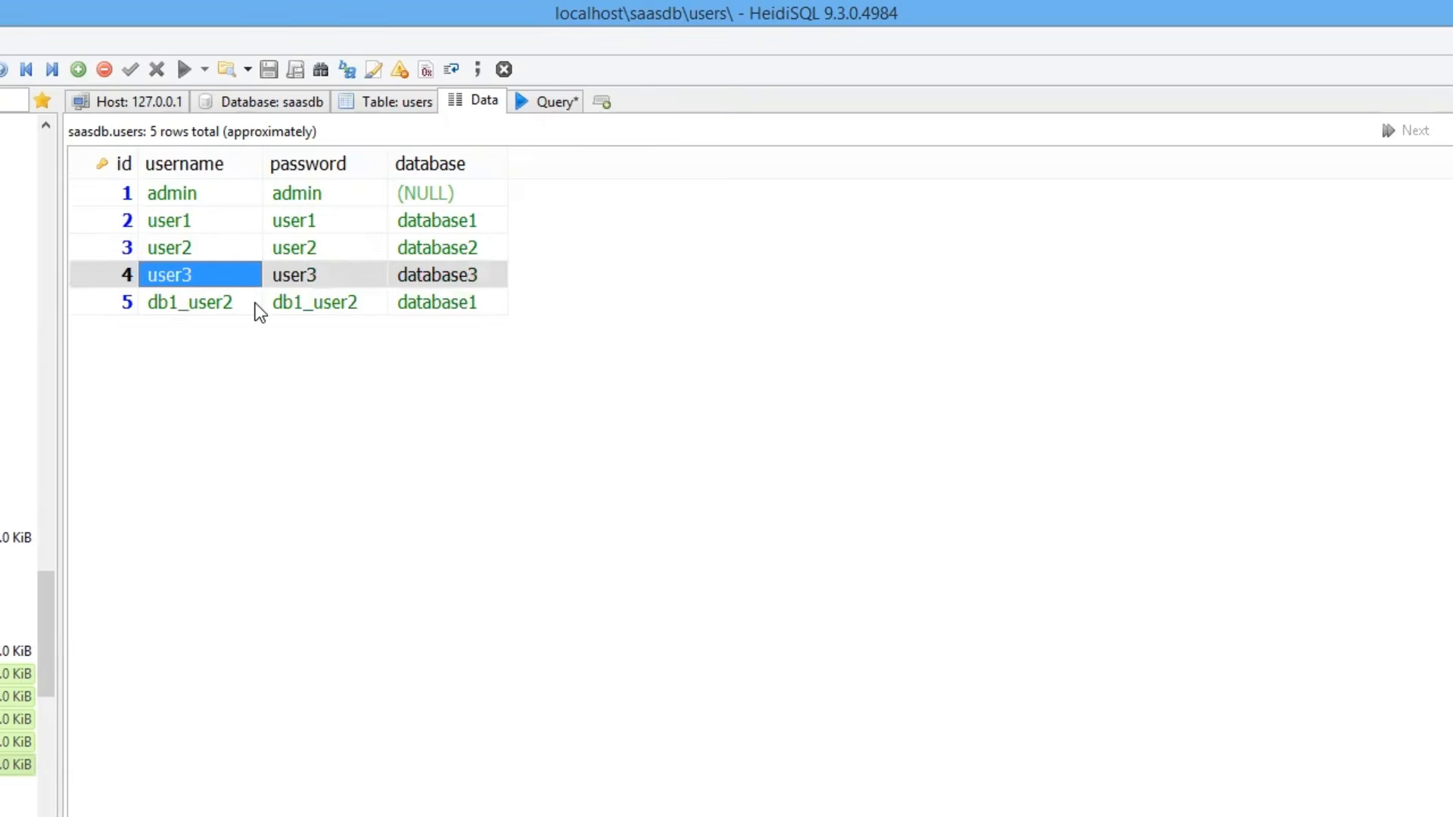
pyautogui.click(255, 306)
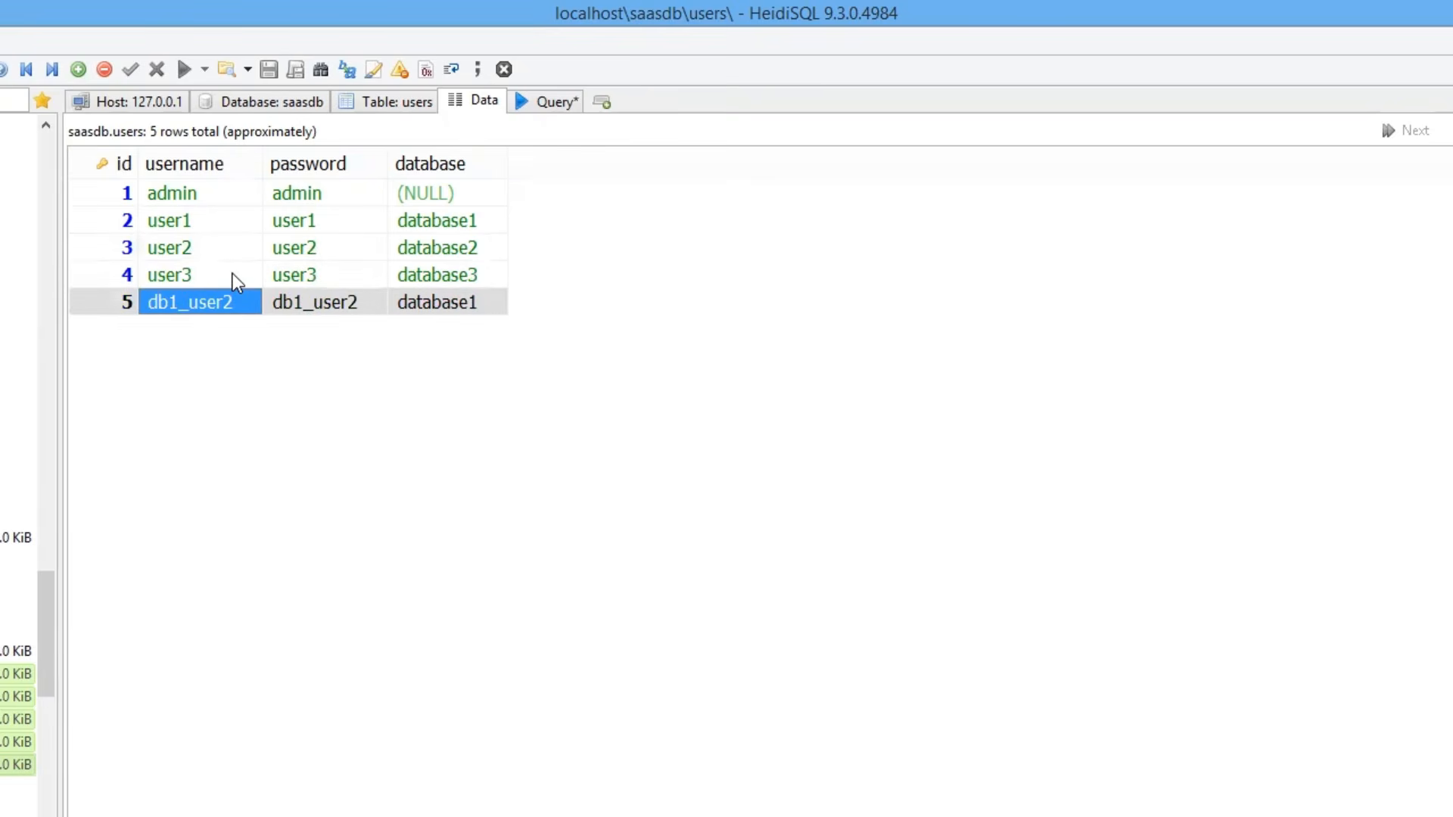
pyautogui.click(220, 274)
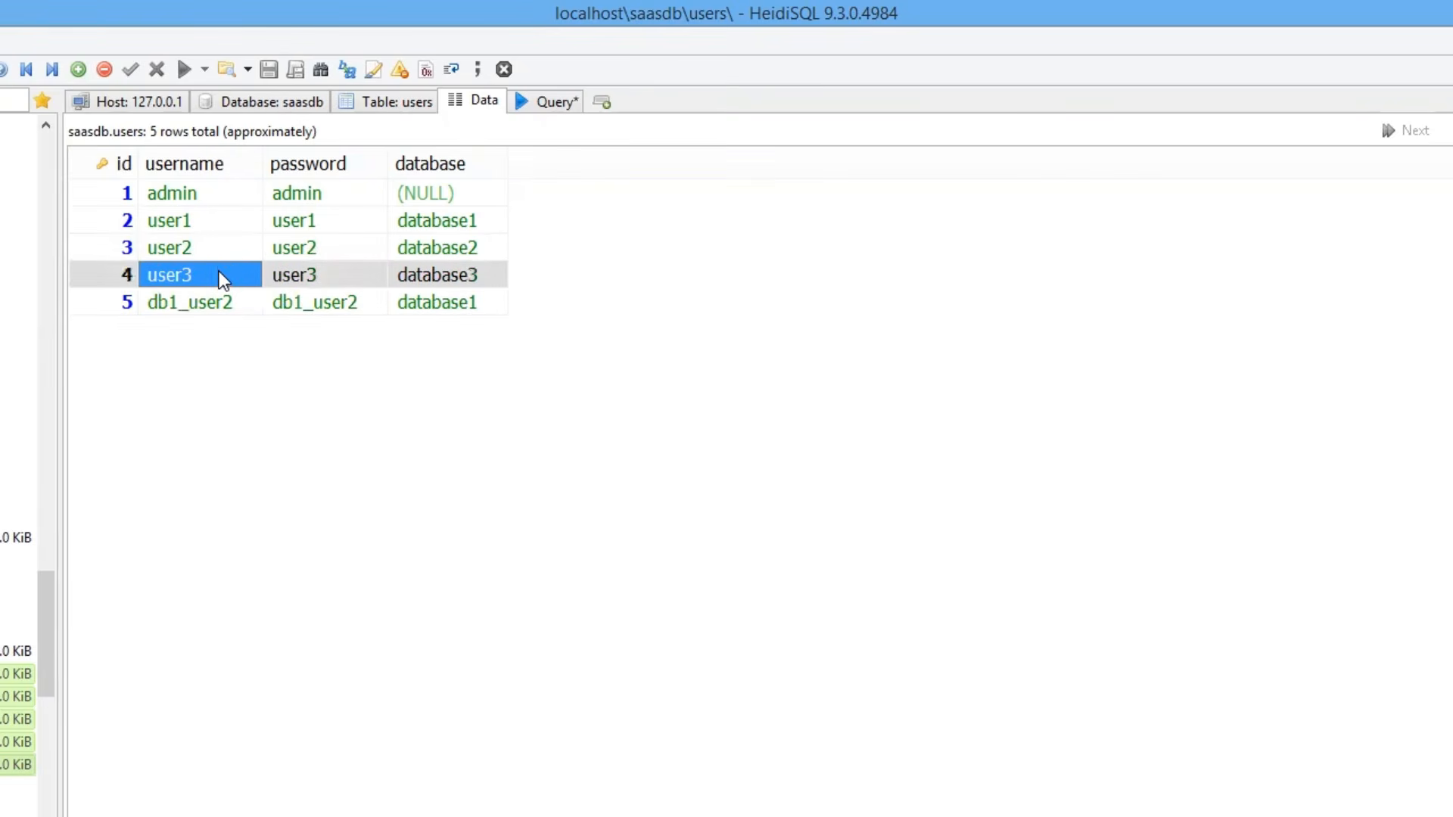
pyautogui.click(230, 303)
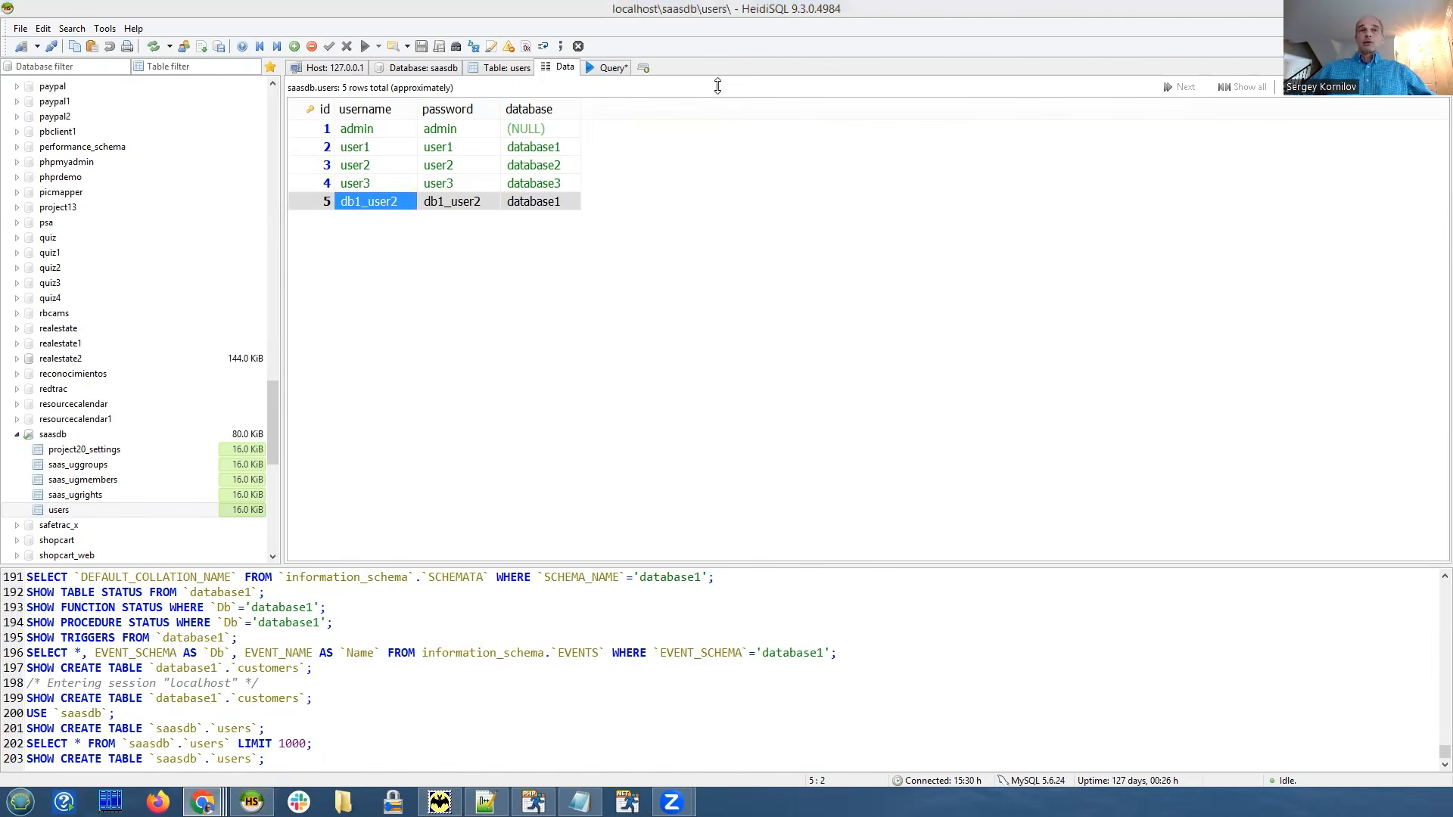
pyautogui.hotkey('alt', 'Tab')
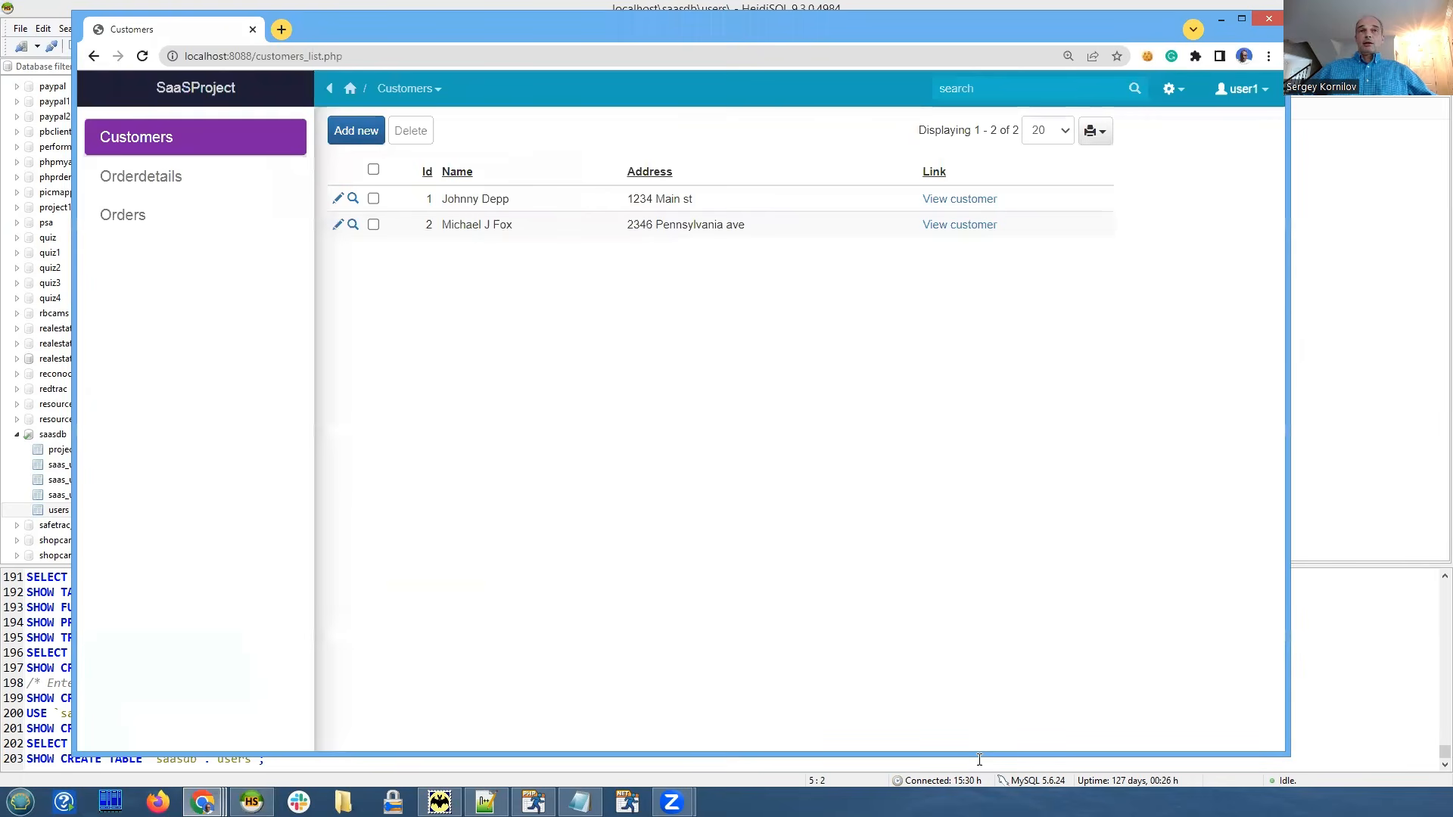
# Log out, sign back in as user1, and open the Customers list.
pyautogui.click(1241, 89)
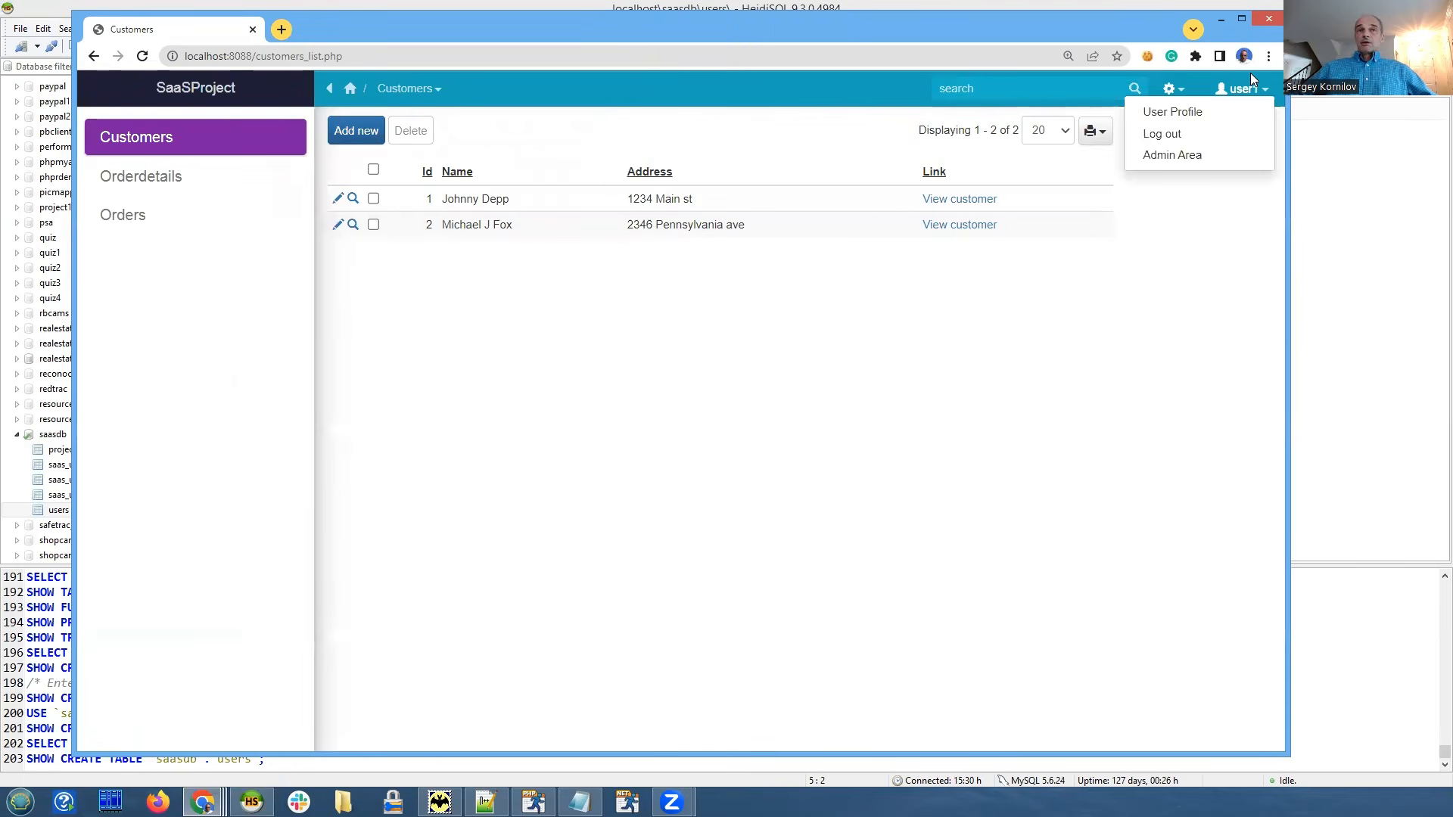
pyautogui.click(1171, 138)
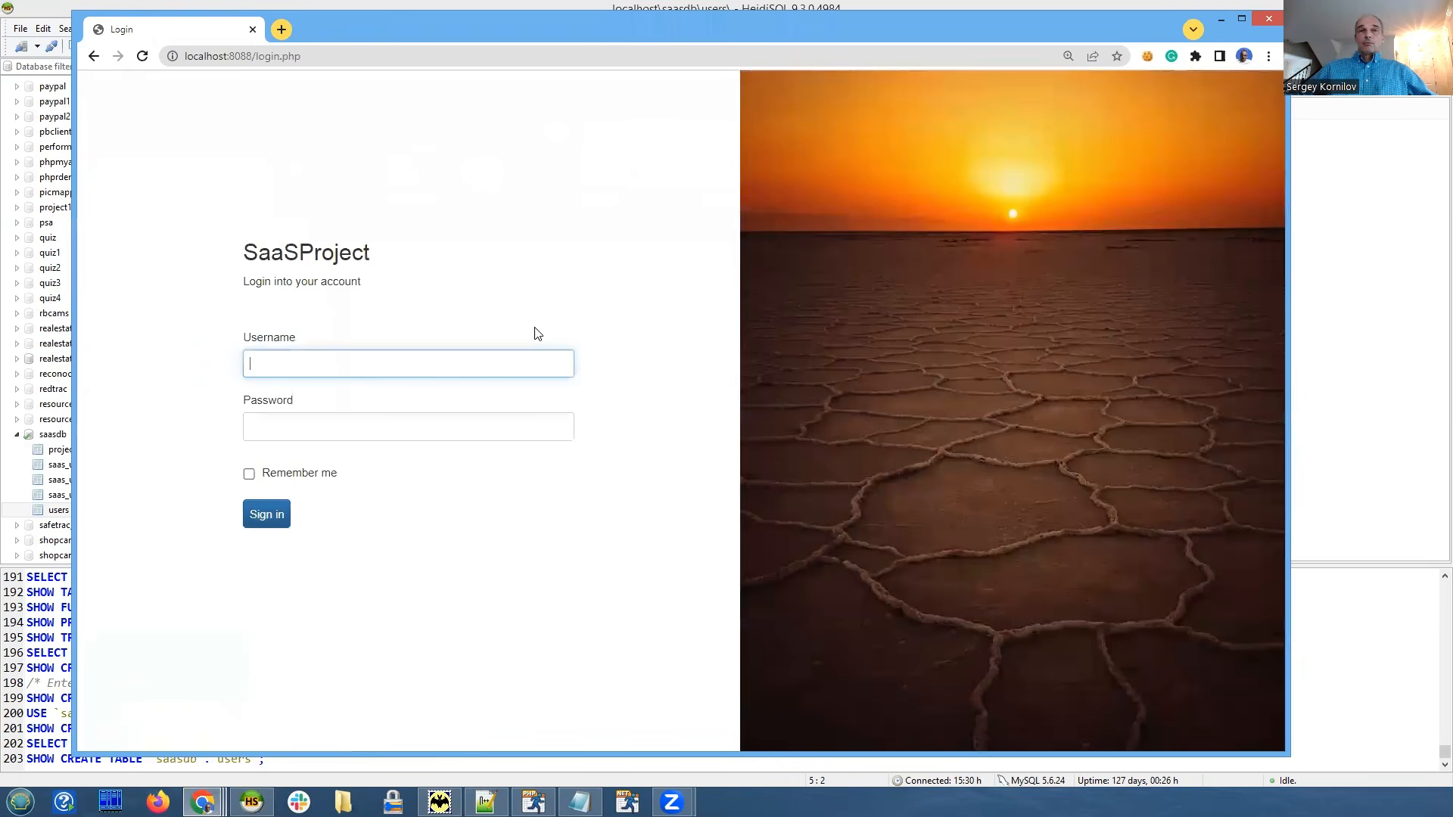
pyautogui.click(338, 361)
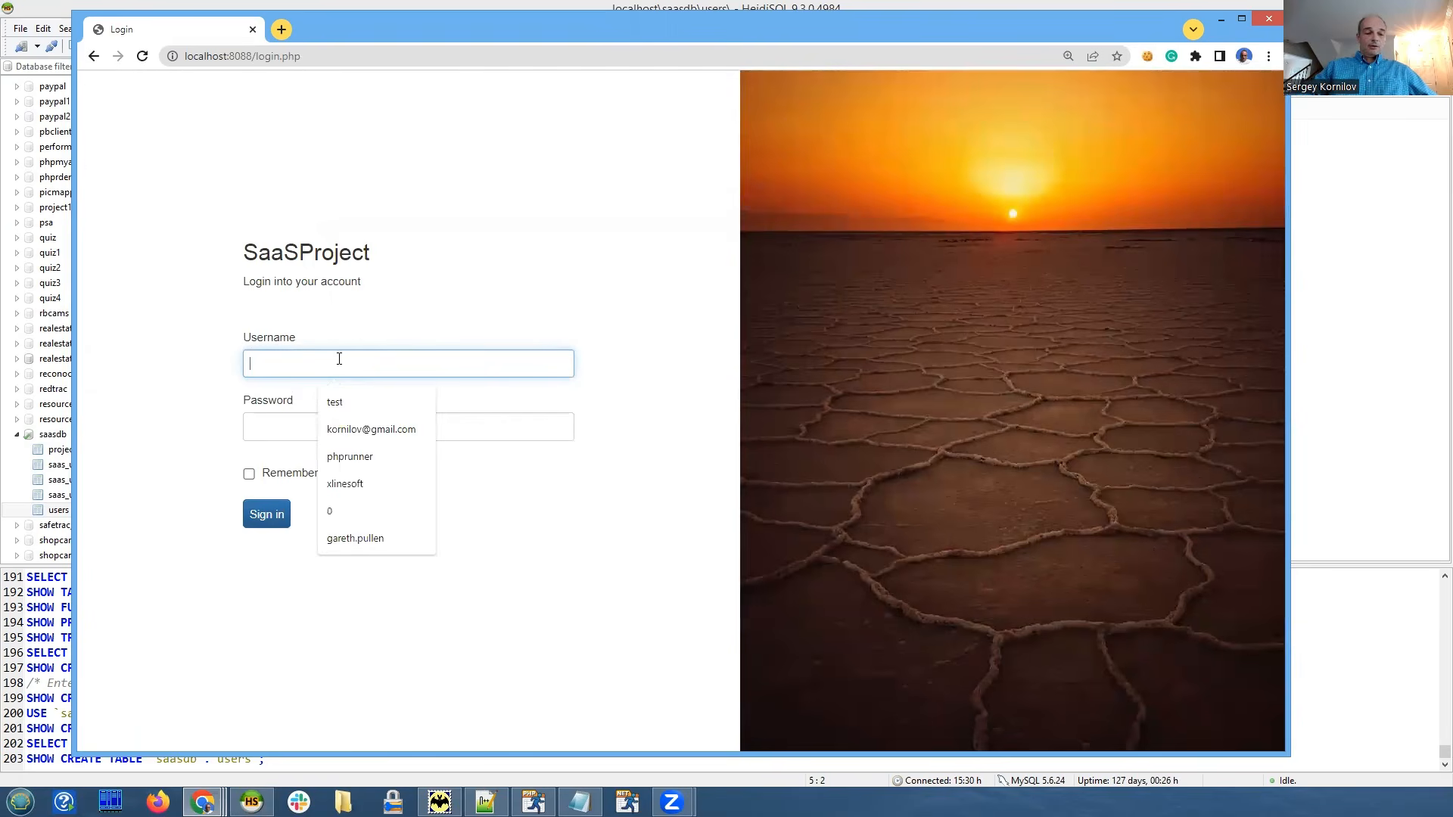
pyautogui.write('user')
pyautogui.press('Down')
pyautogui.press('Down')
pyautogui.press('Down')
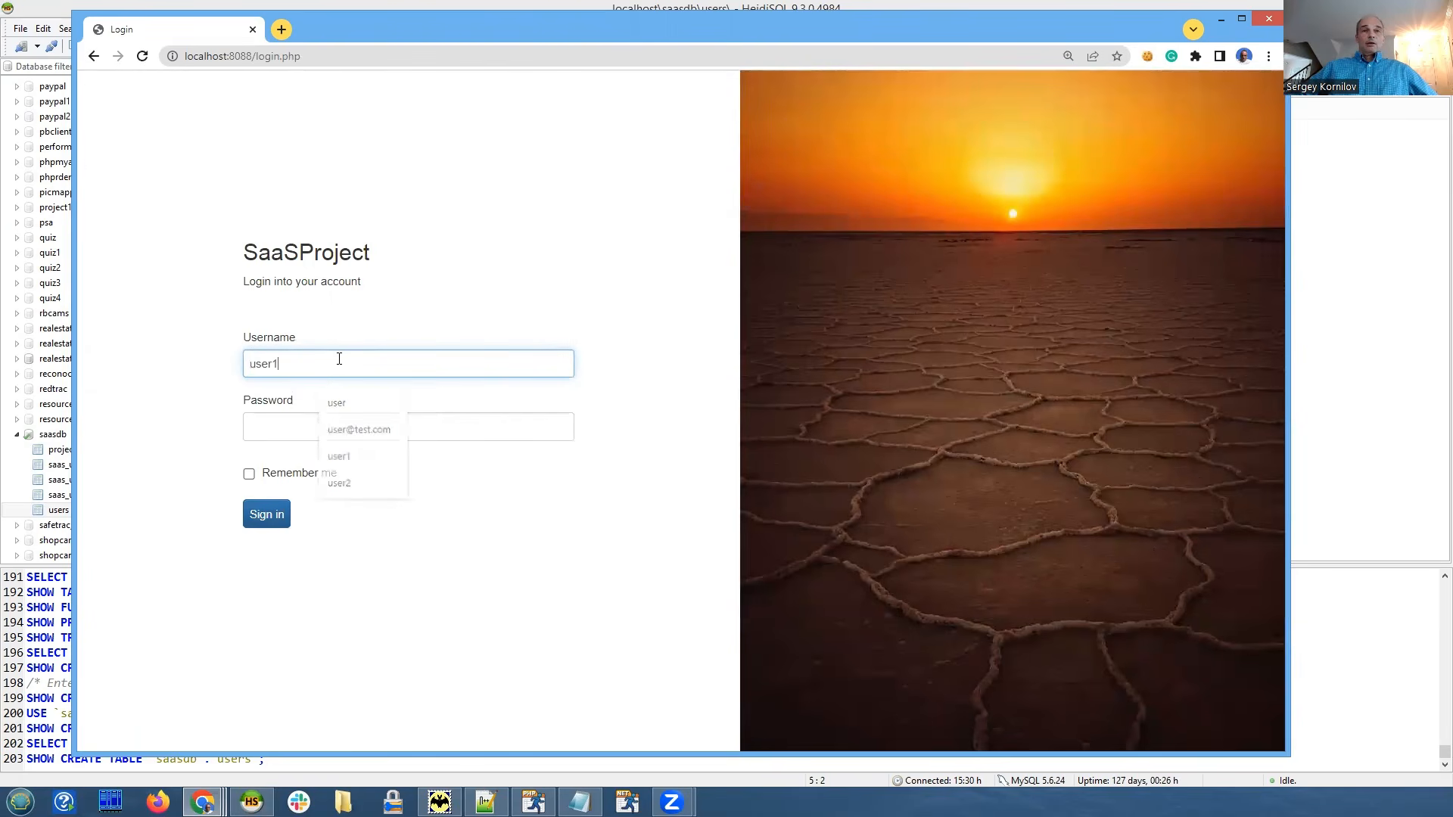
pyautogui.press('Tab')
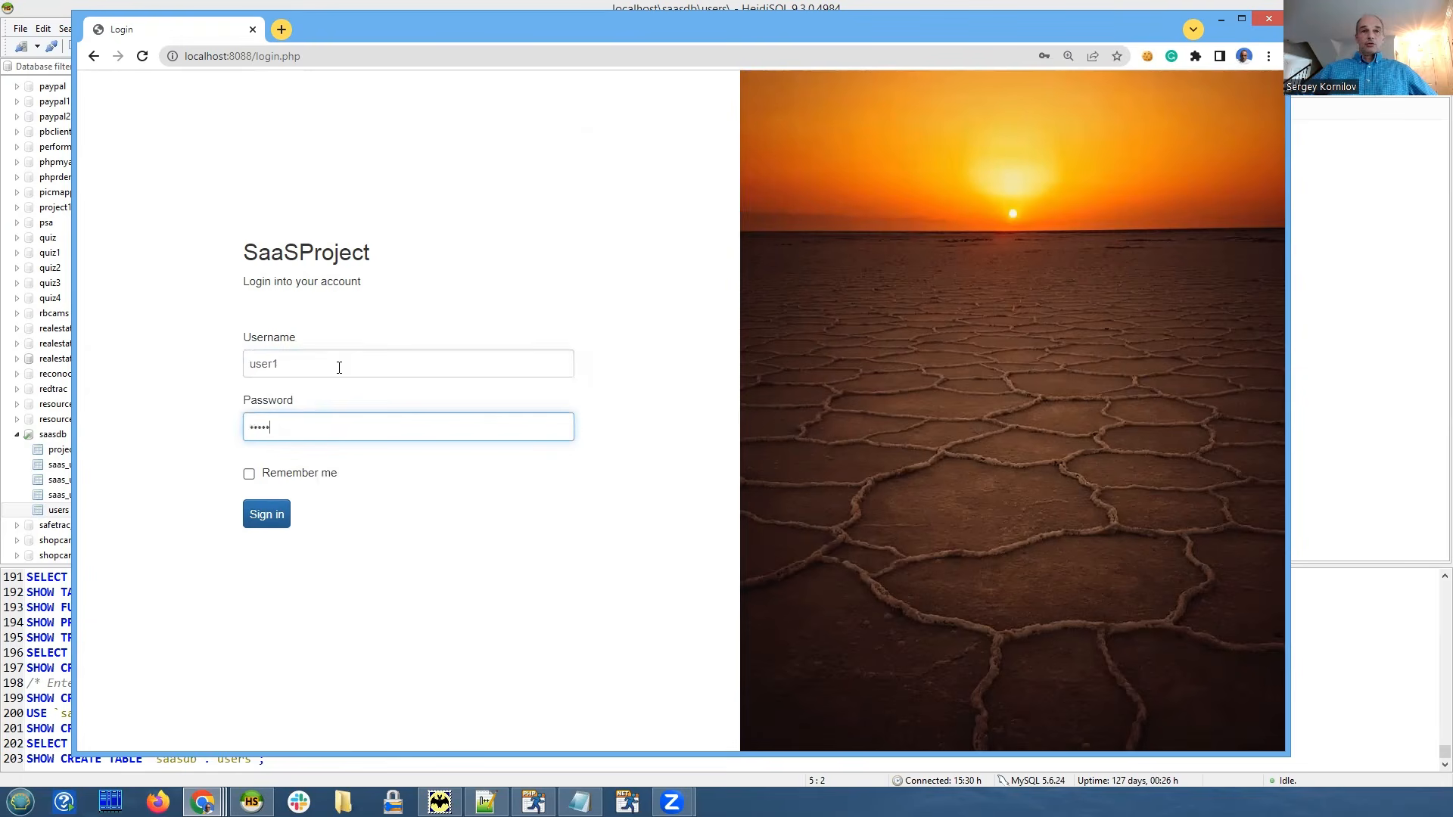
pyautogui.click(271, 517)
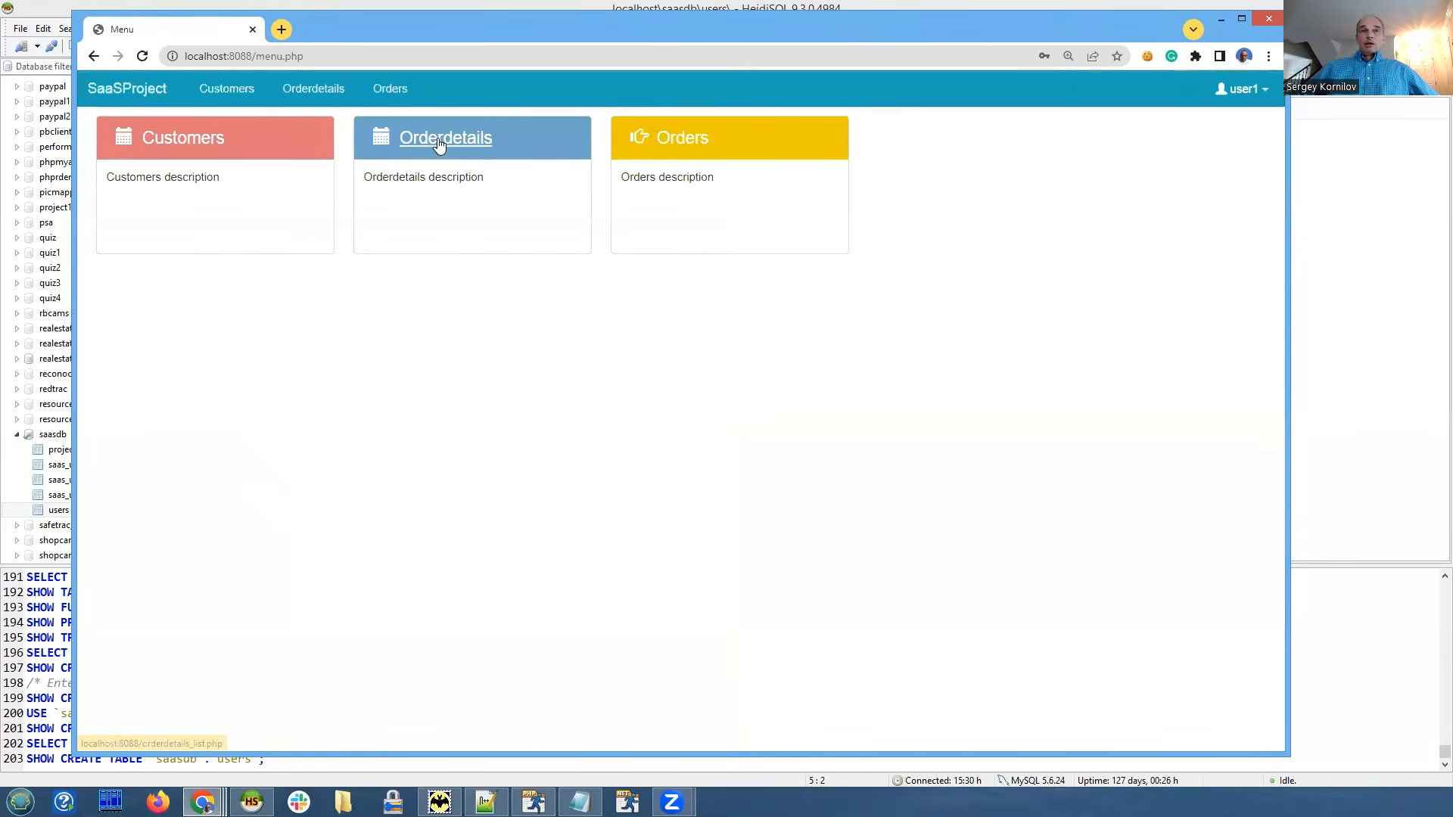
pyautogui.click(185, 152)
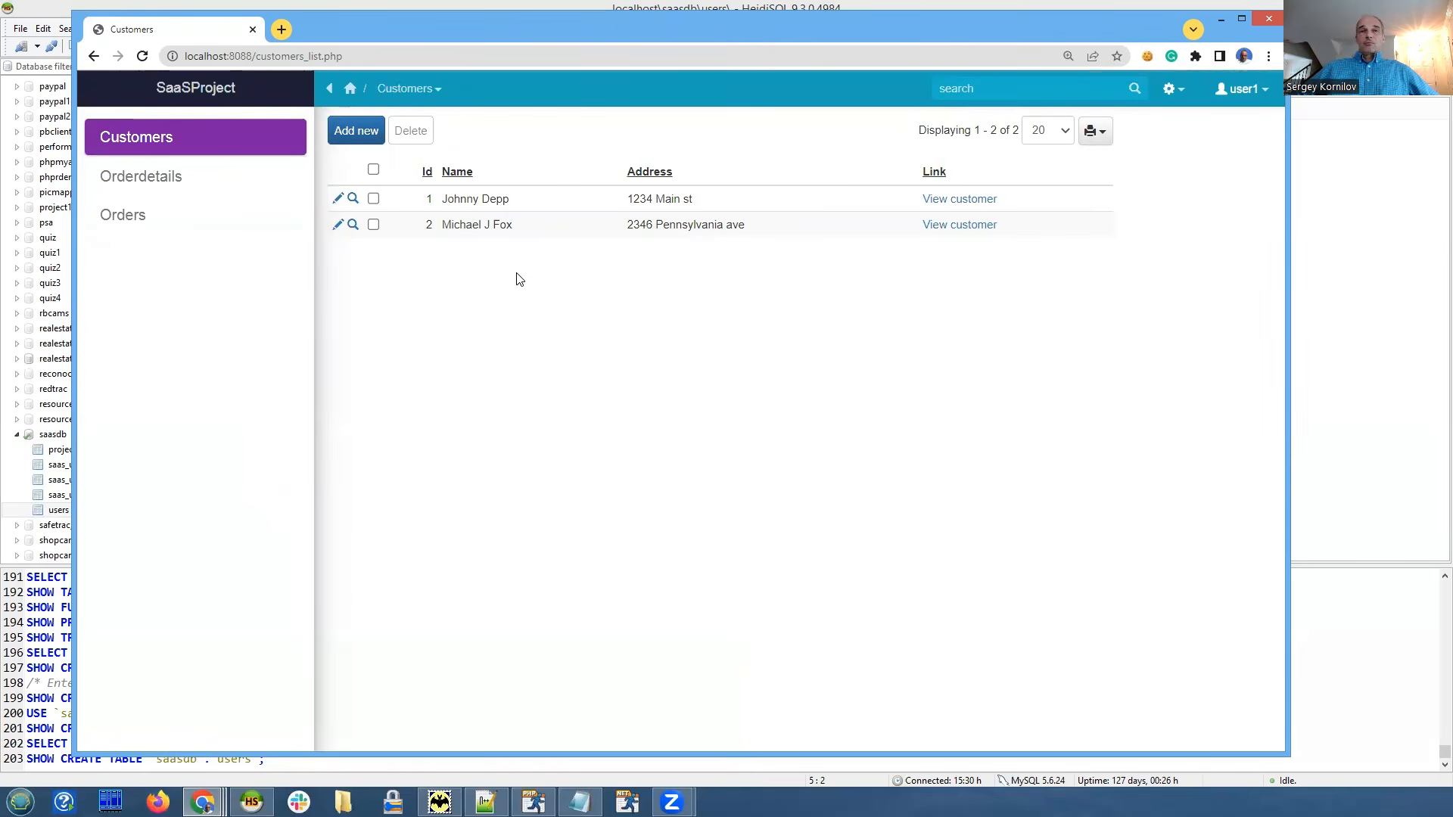
# Log out, sign in as user2 with its account password, and decline saving the password.
pyautogui.click(1240, 89)
pyautogui.click(1145, 134)
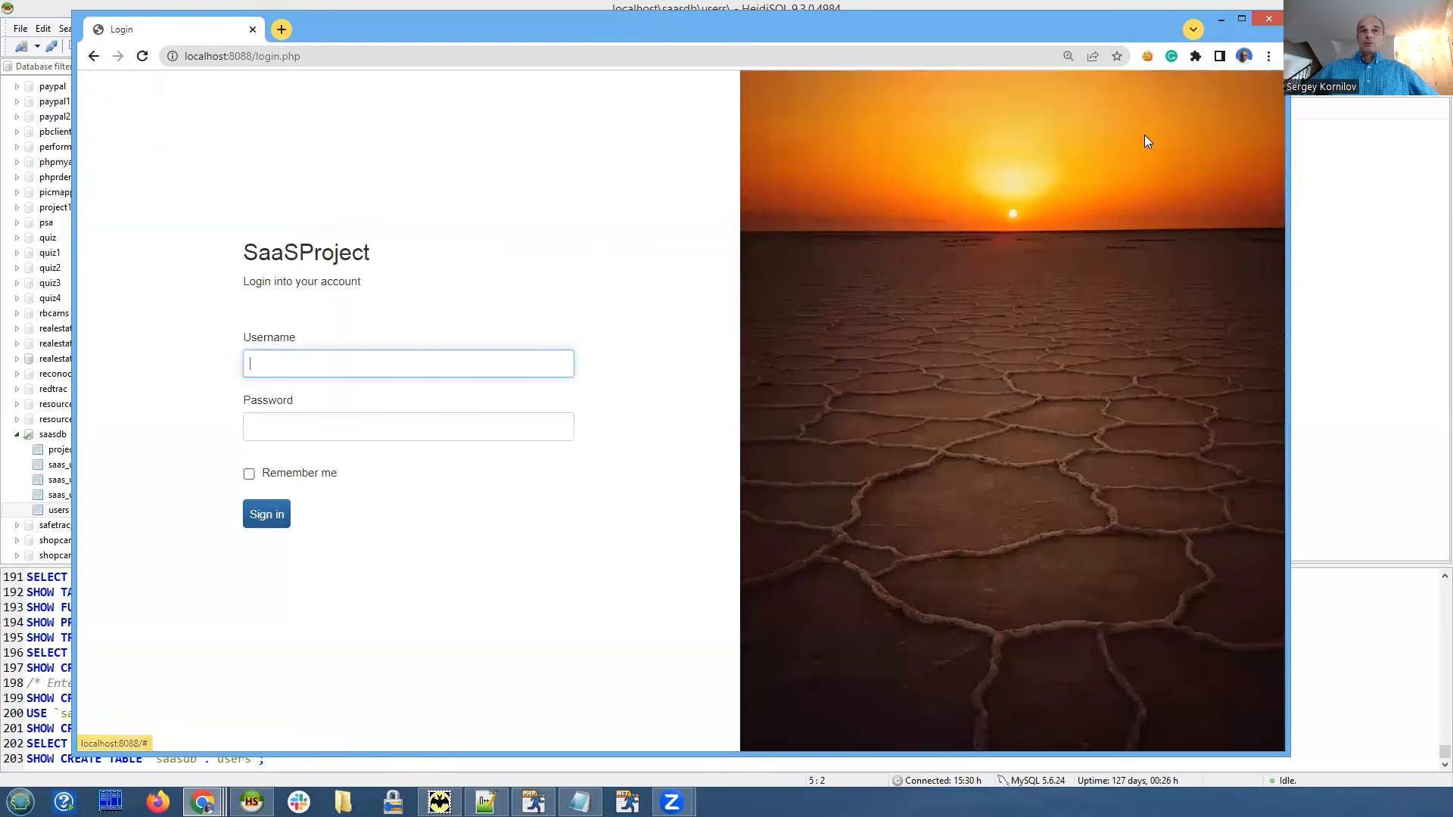
pyautogui.click(290, 361)
pyautogui.write('use')
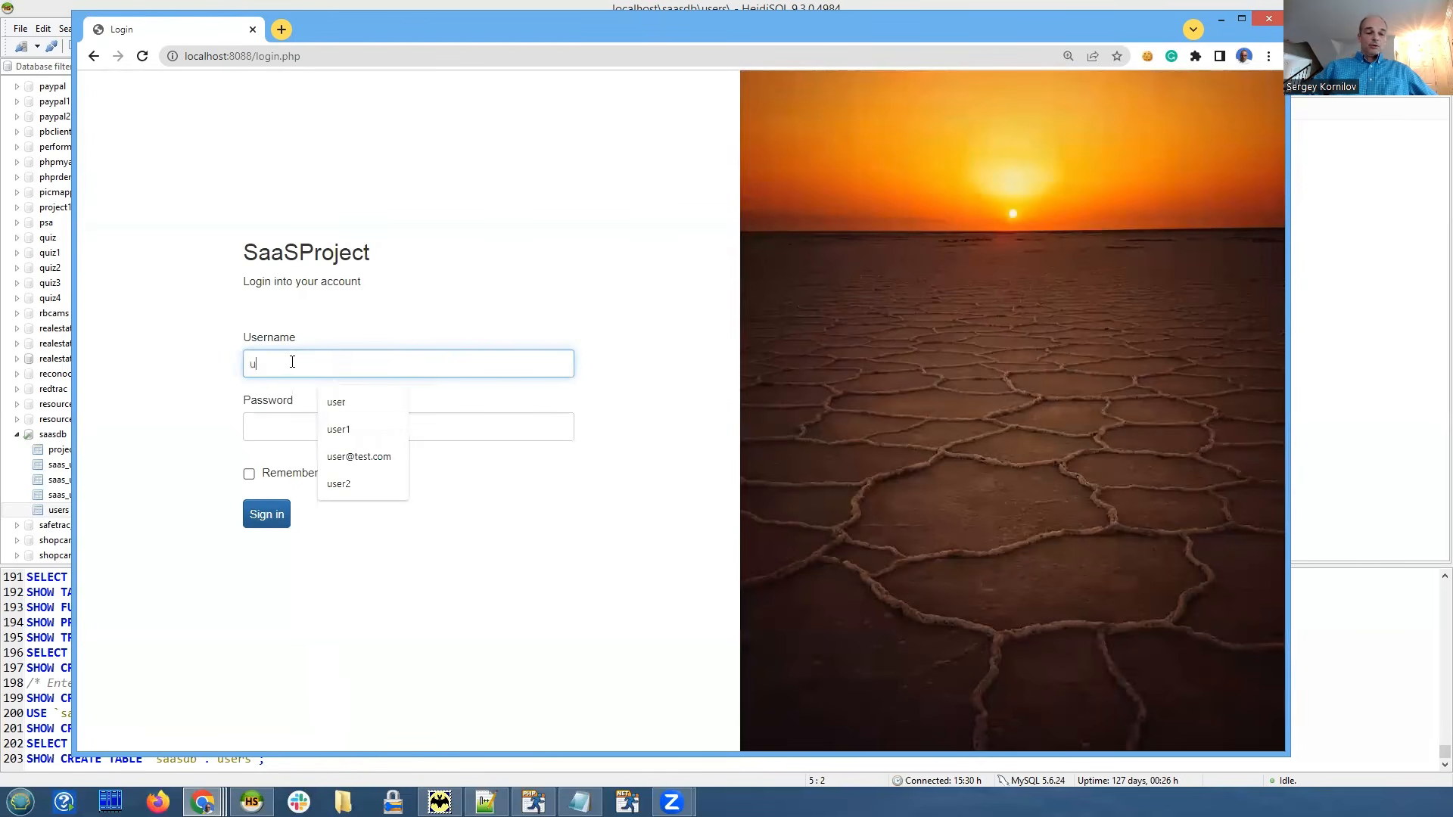
pyautogui.press('Down')
pyautogui.press('Down')
pyautogui.press('Down')
pyautogui.press('Down')
pyautogui.press('Return')
pyautogui.press('Tab')
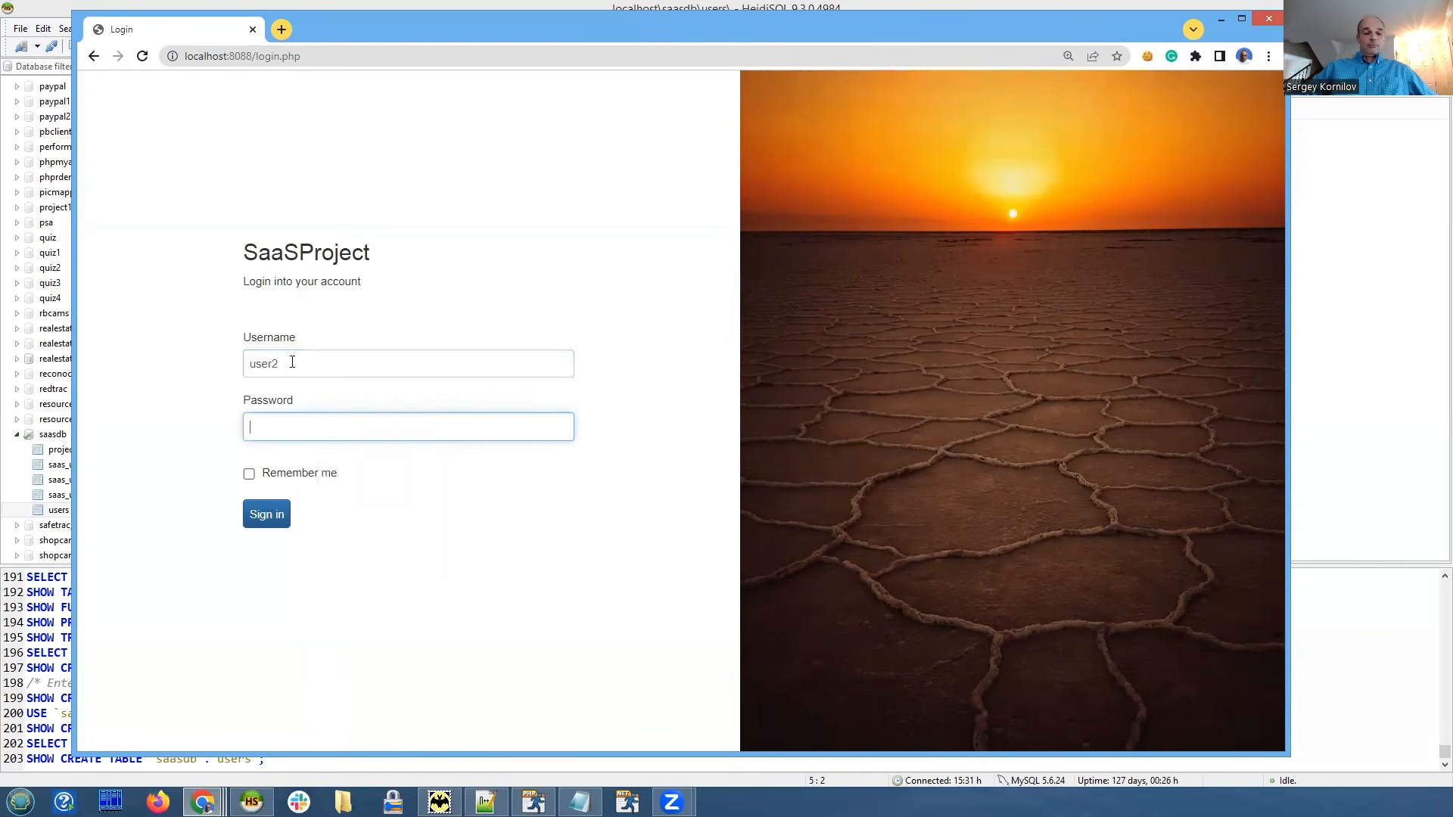
pyautogui.write('user2')
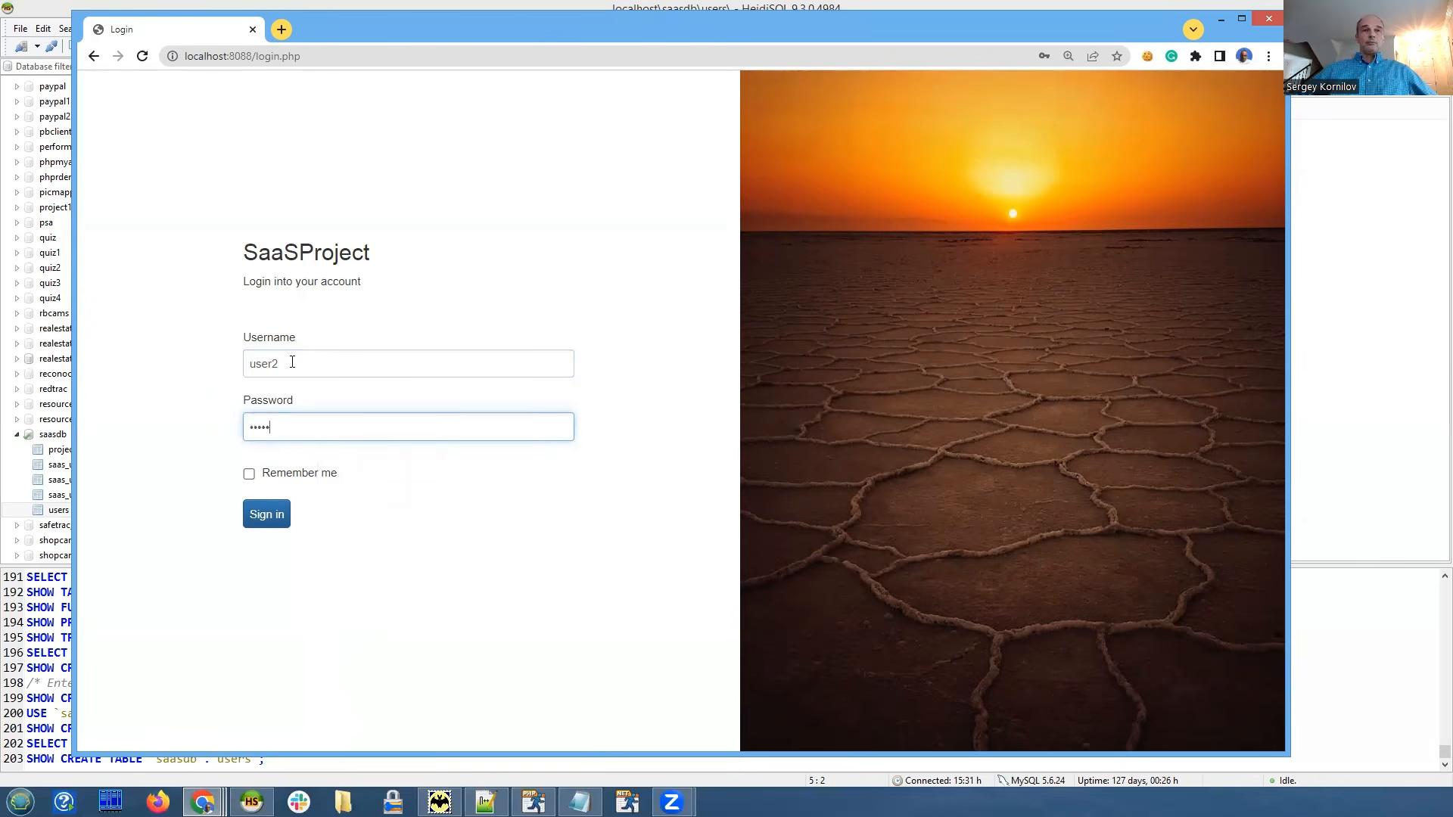
pyautogui.click(270, 513)
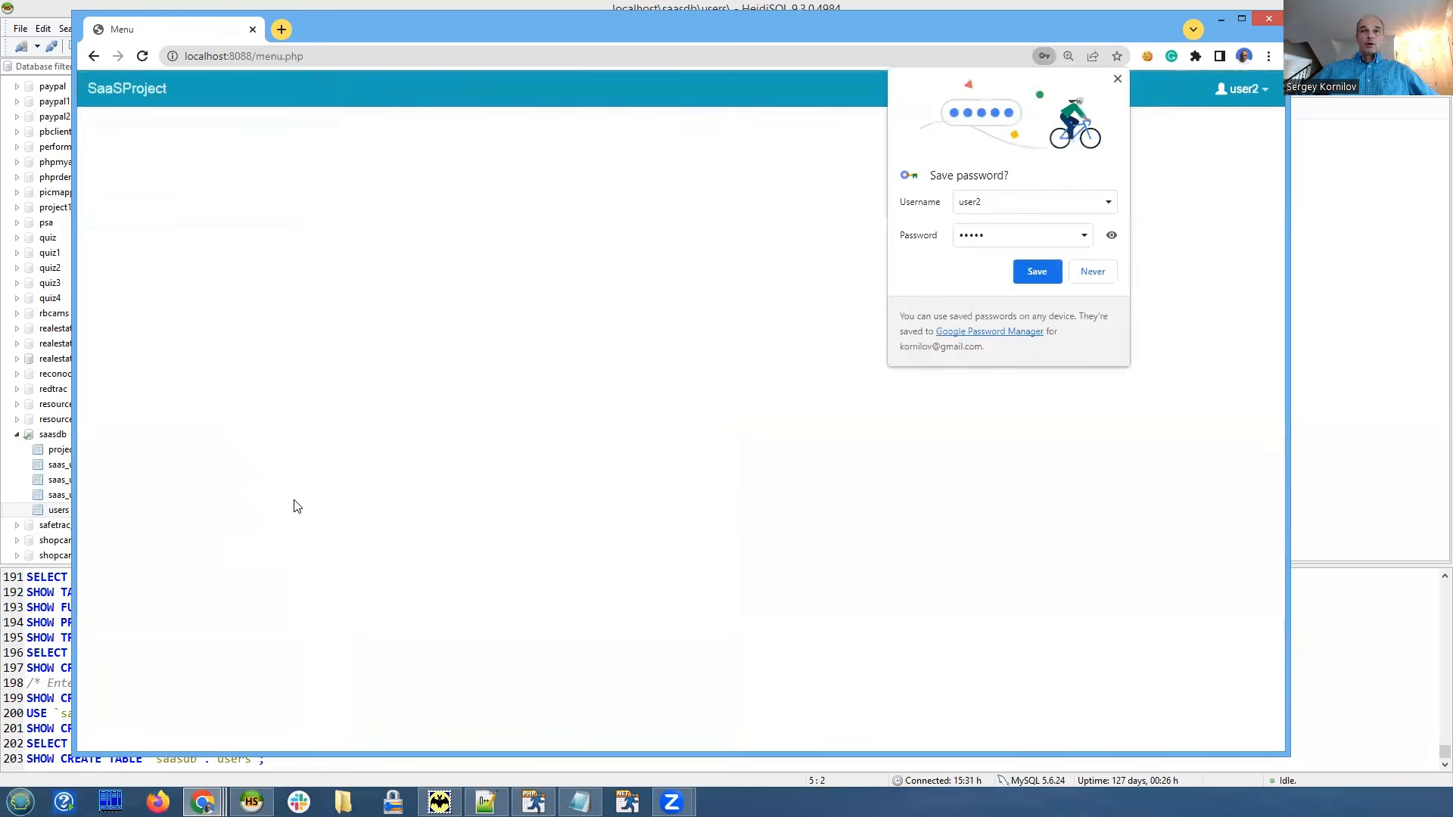
pyautogui.click(1118, 80)
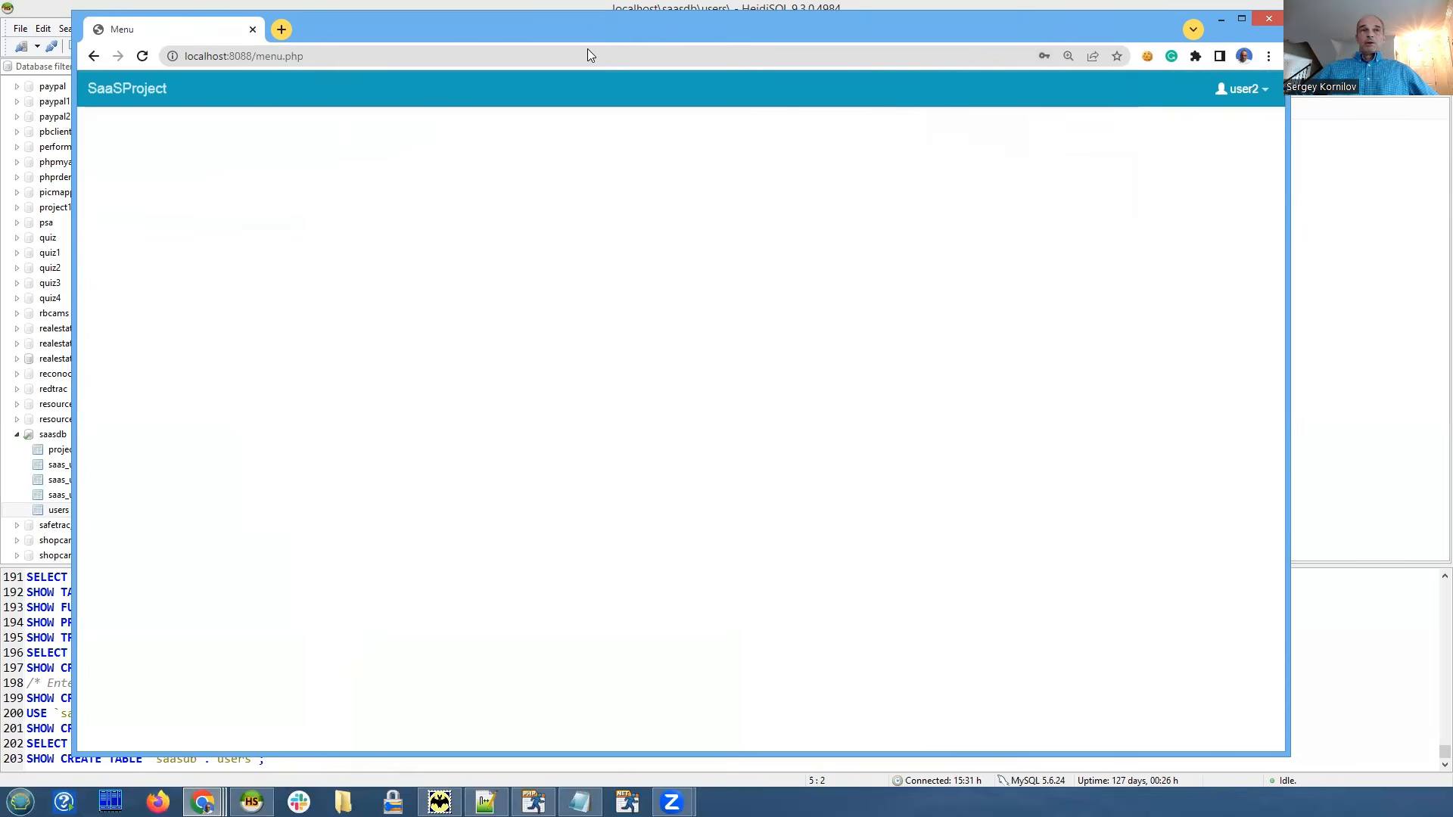
pyautogui.moveTo(590, 32); pyautogui.dragTo(572, 30)
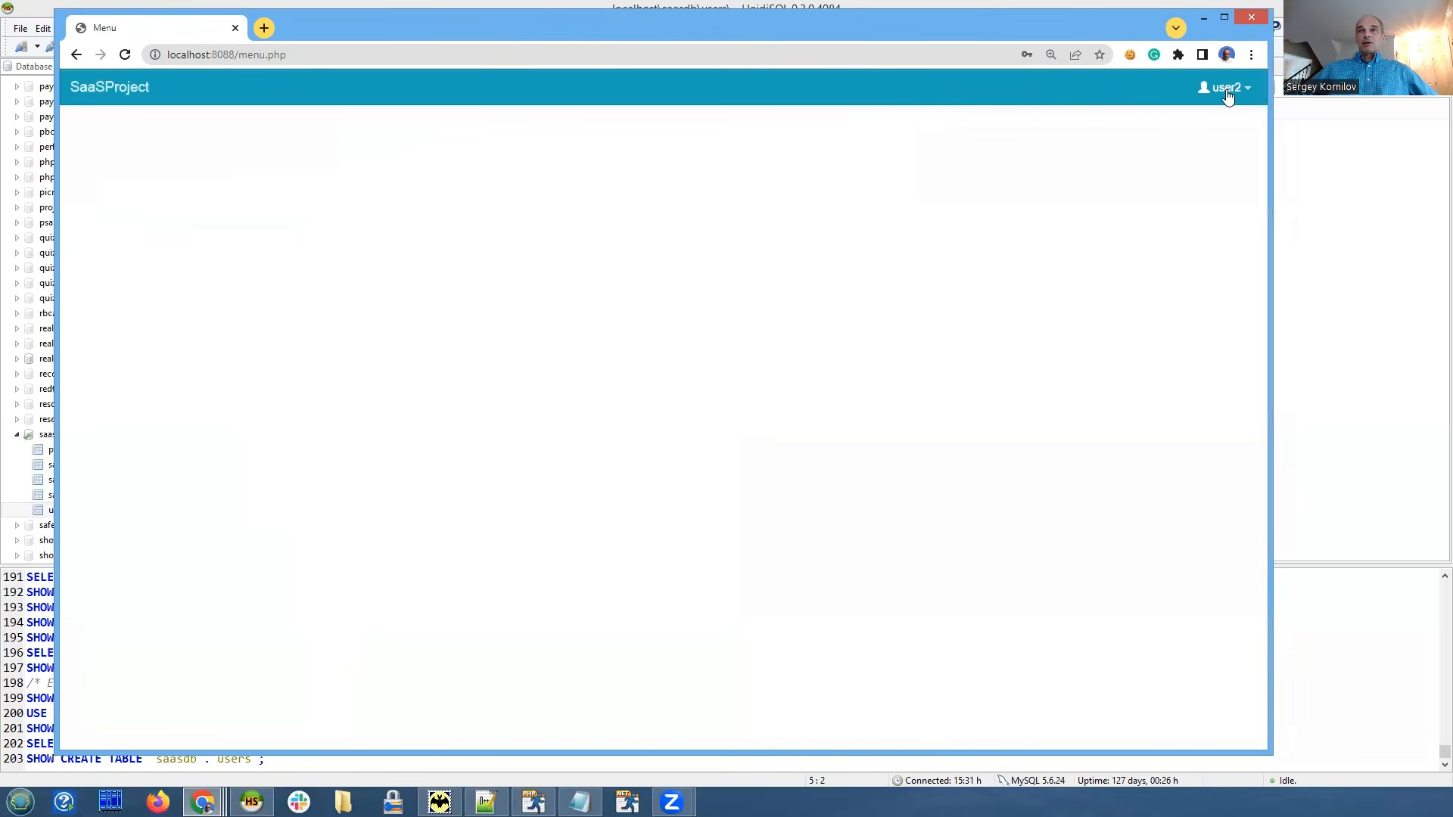
# In the Admin Area, grant the Admin group full rights on Customers, Orderdetails and Orders.
pyautogui.click(1225, 87)
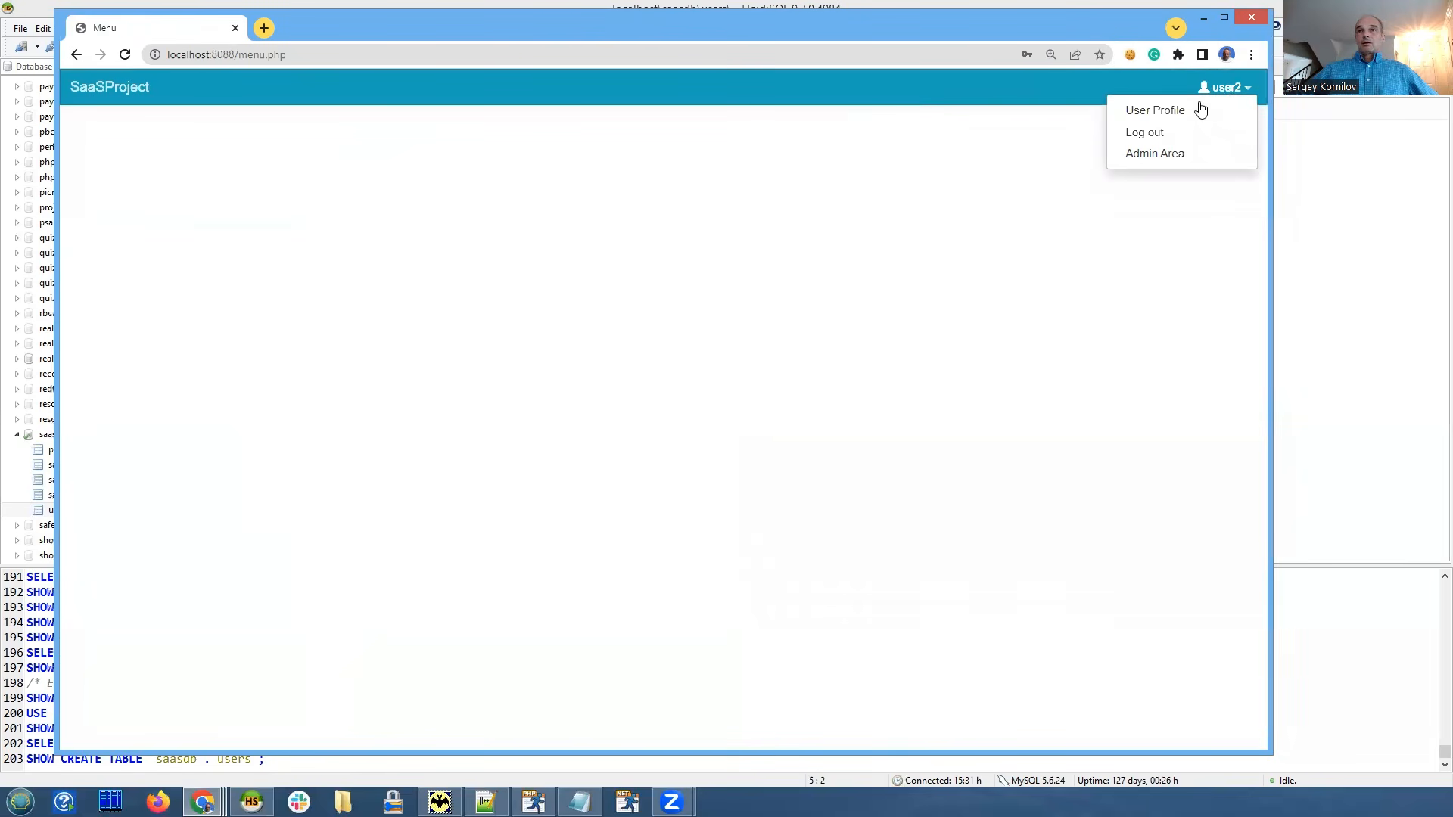
pyautogui.click(1141, 153)
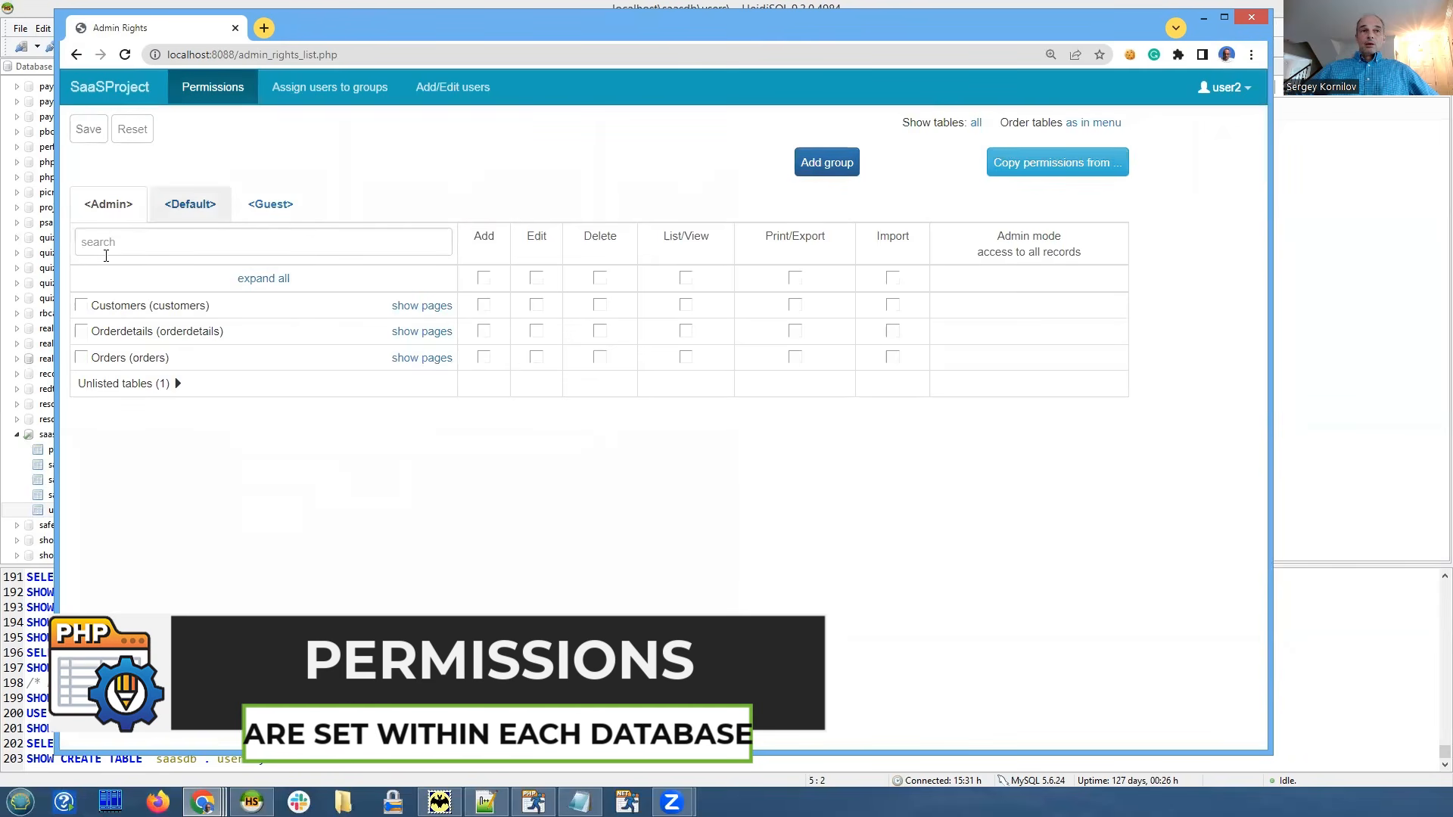
pyautogui.click(82, 305)
pyautogui.click(82, 330)
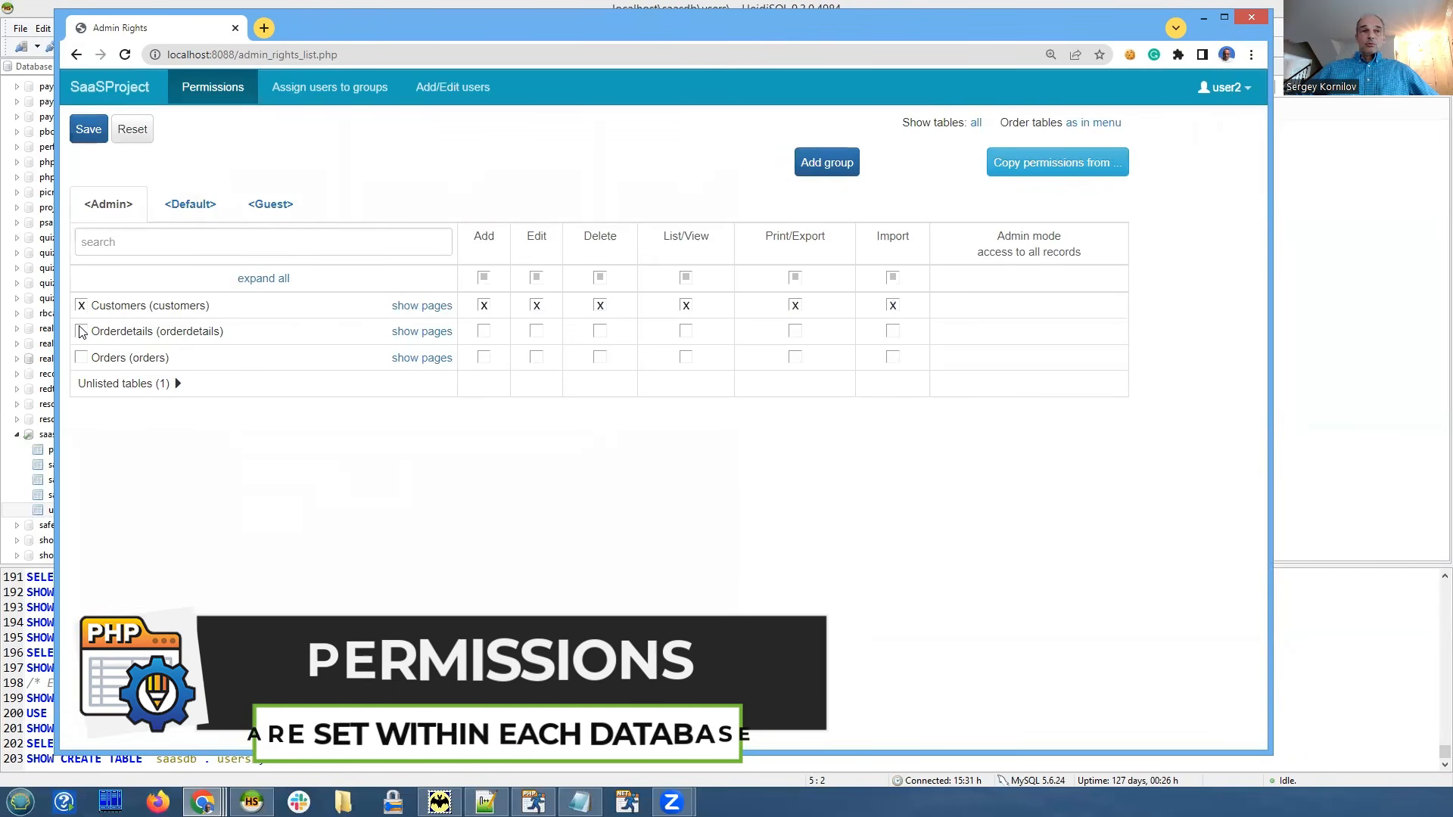
pyautogui.click(82, 358)
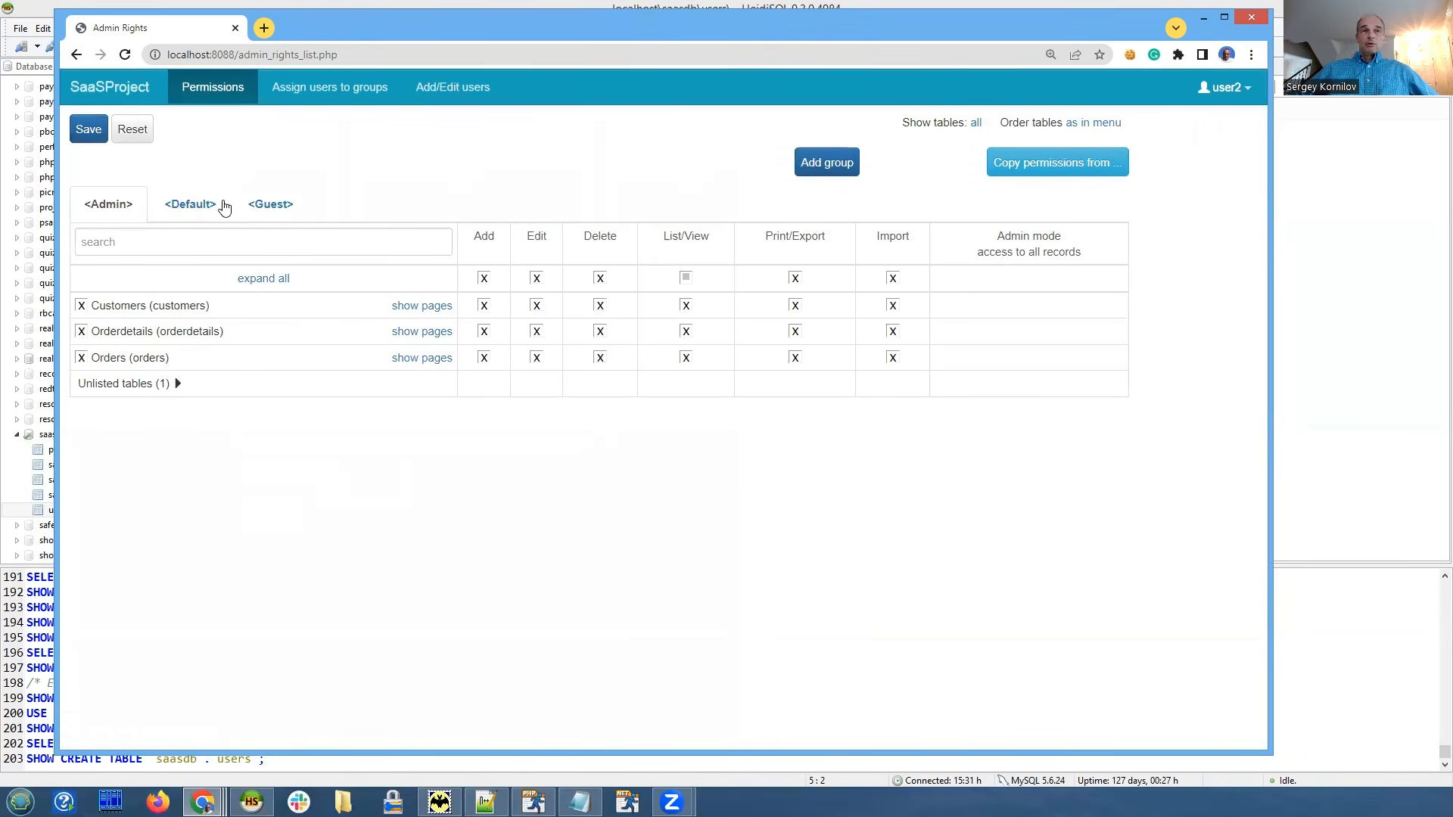
# Grant the Default group full rights on the same three tables, save, and exit the Admin Area.
pyautogui.click(190, 214)
pyautogui.click(81, 305)
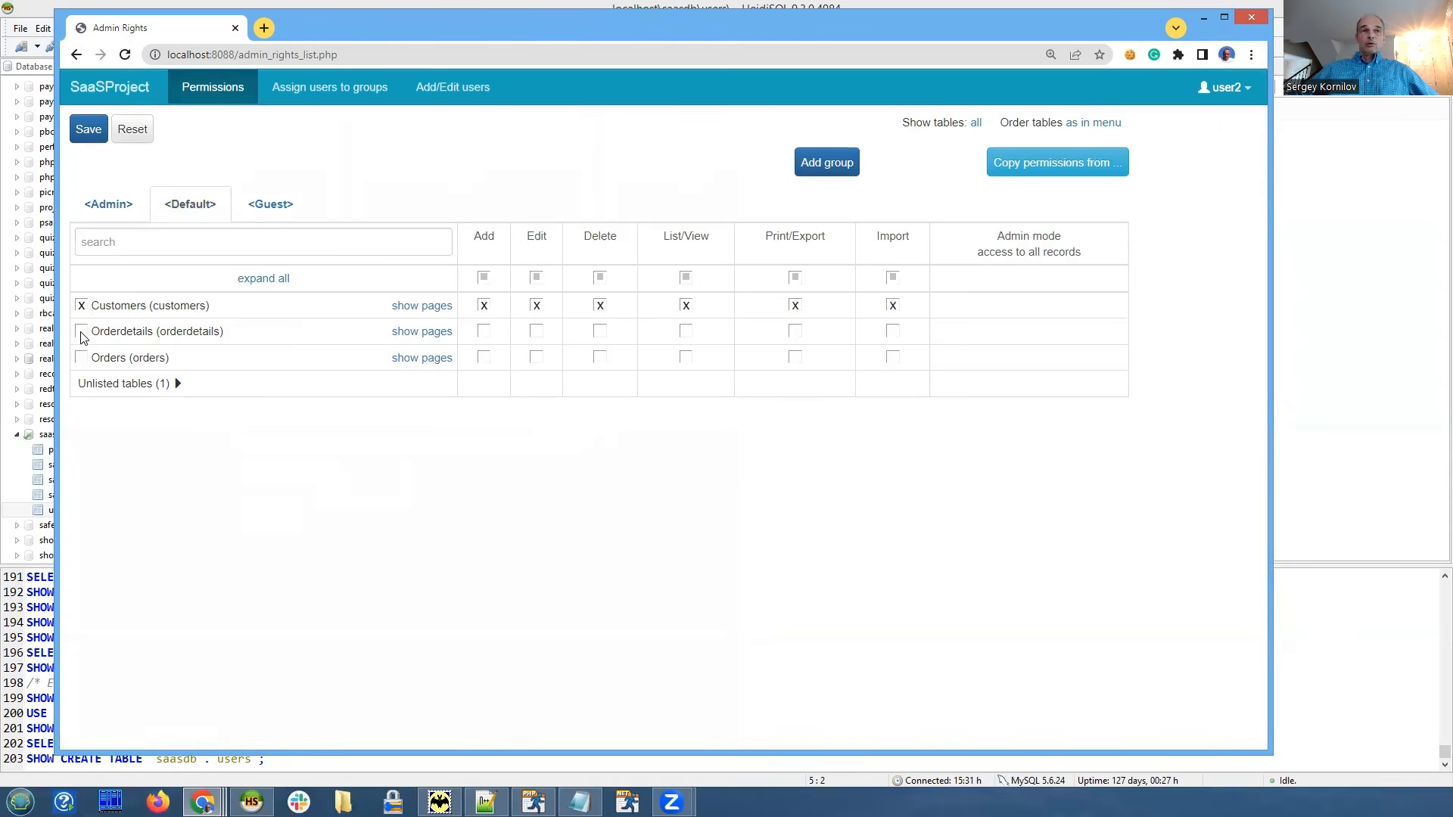
pyautogui.click(82, 331)
pyautogui.click(82, 357)
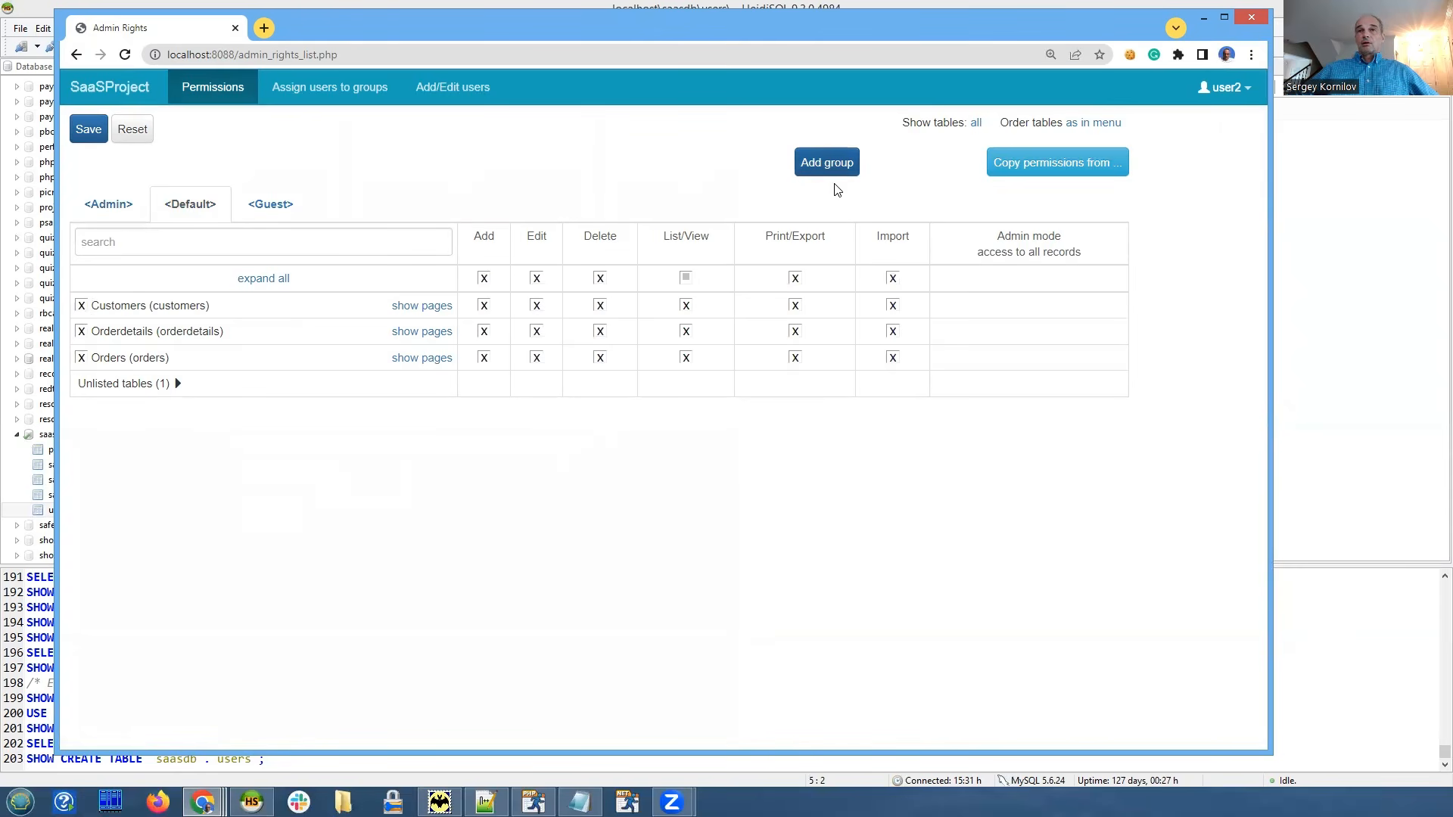
pyautogui.click(91, 130)
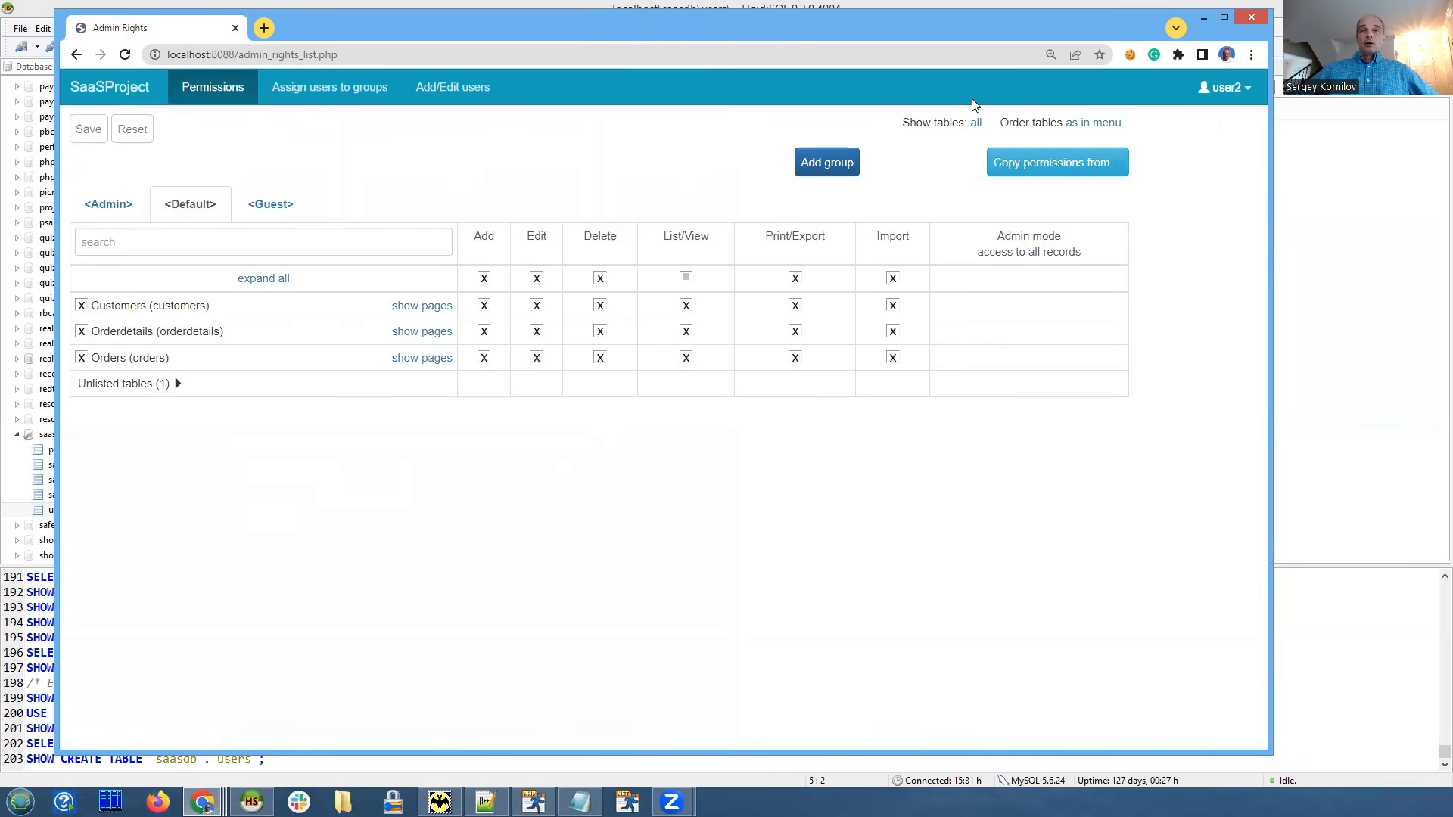
pyautogui.click(1227, 92)
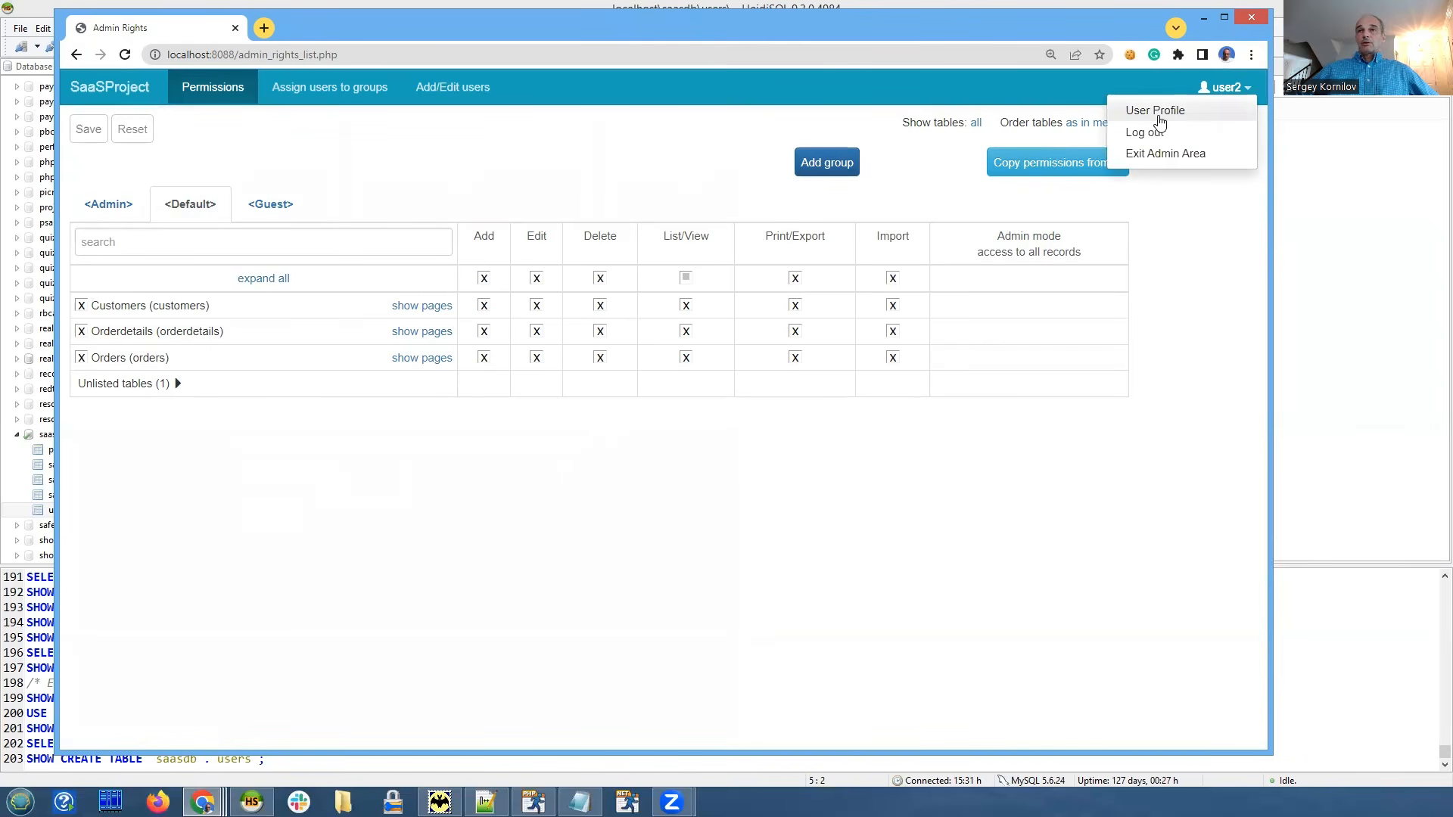
pyautogui.click(1158, 151)
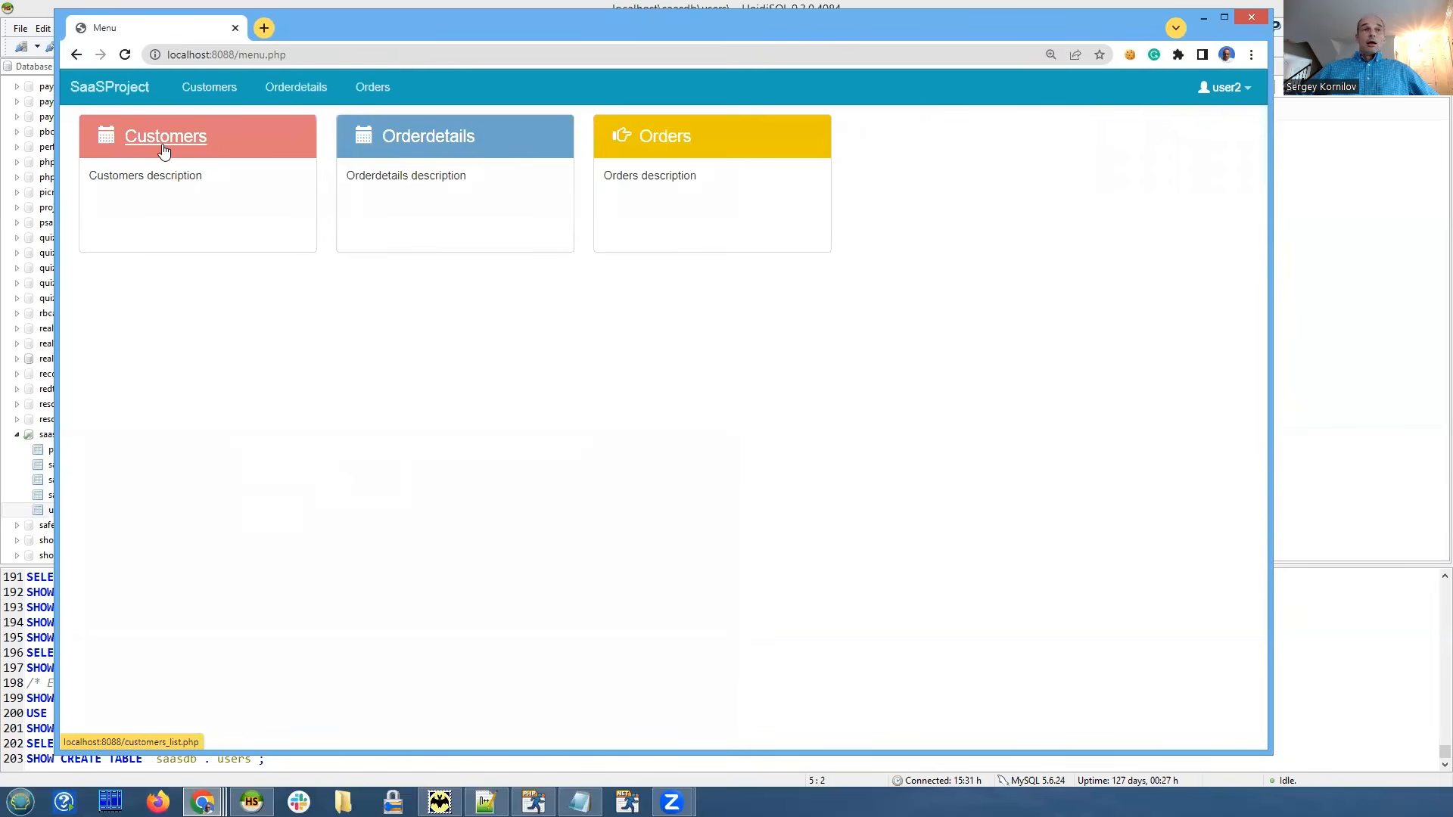
# Open user2's Customers list showing 3 records, then bring HeidiSQL to the front.
pyautogui.click(218, 145)
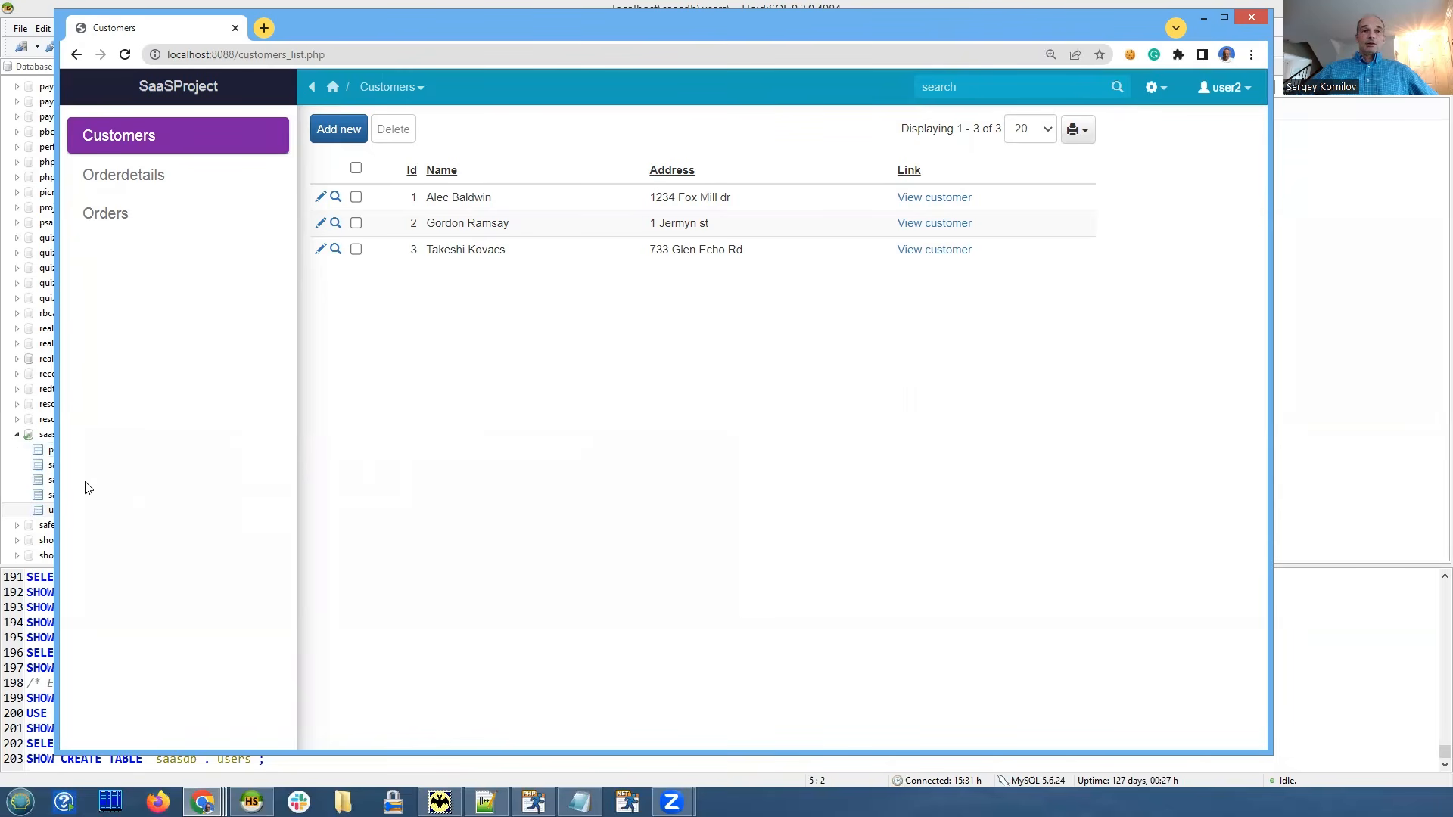
pyautogui.click(47, 252)
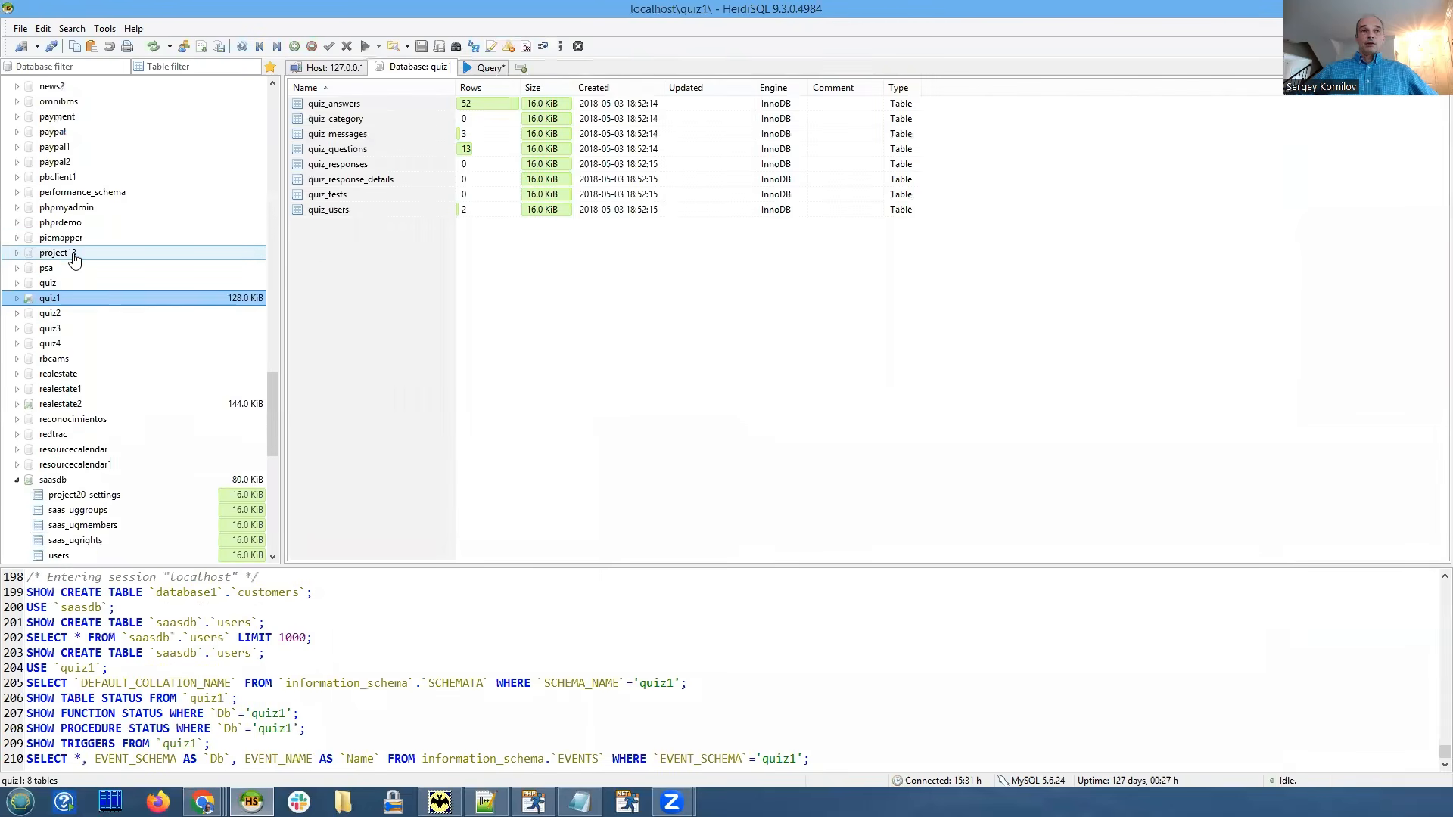
# Show database1's customers data (2 rows), then database2's customers data (3 rows).
pyautogui.scroll(20, 75, 251)
pyautogui.scroll(1, 79, 250)
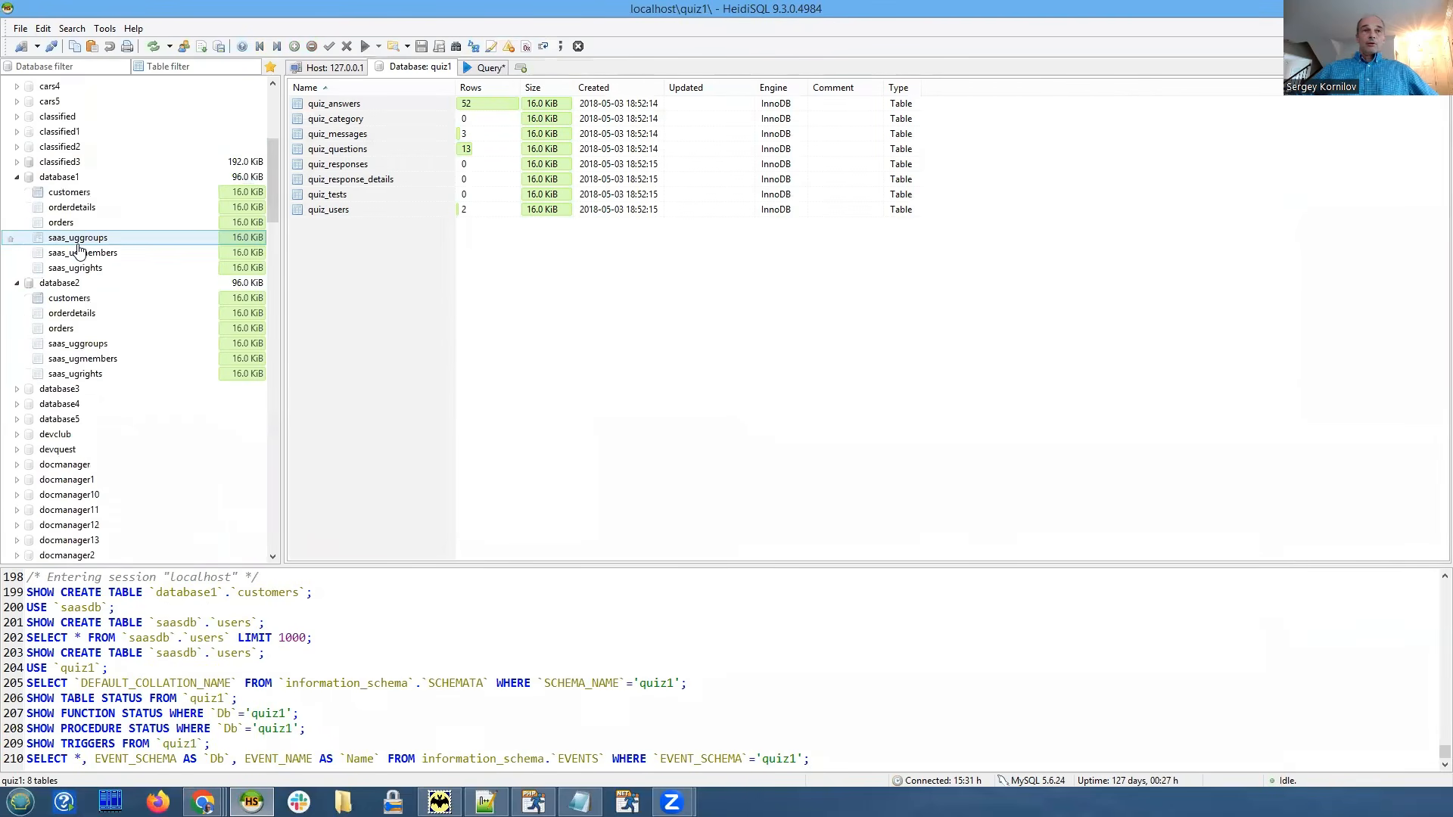
pyautogui.click(81, 199)
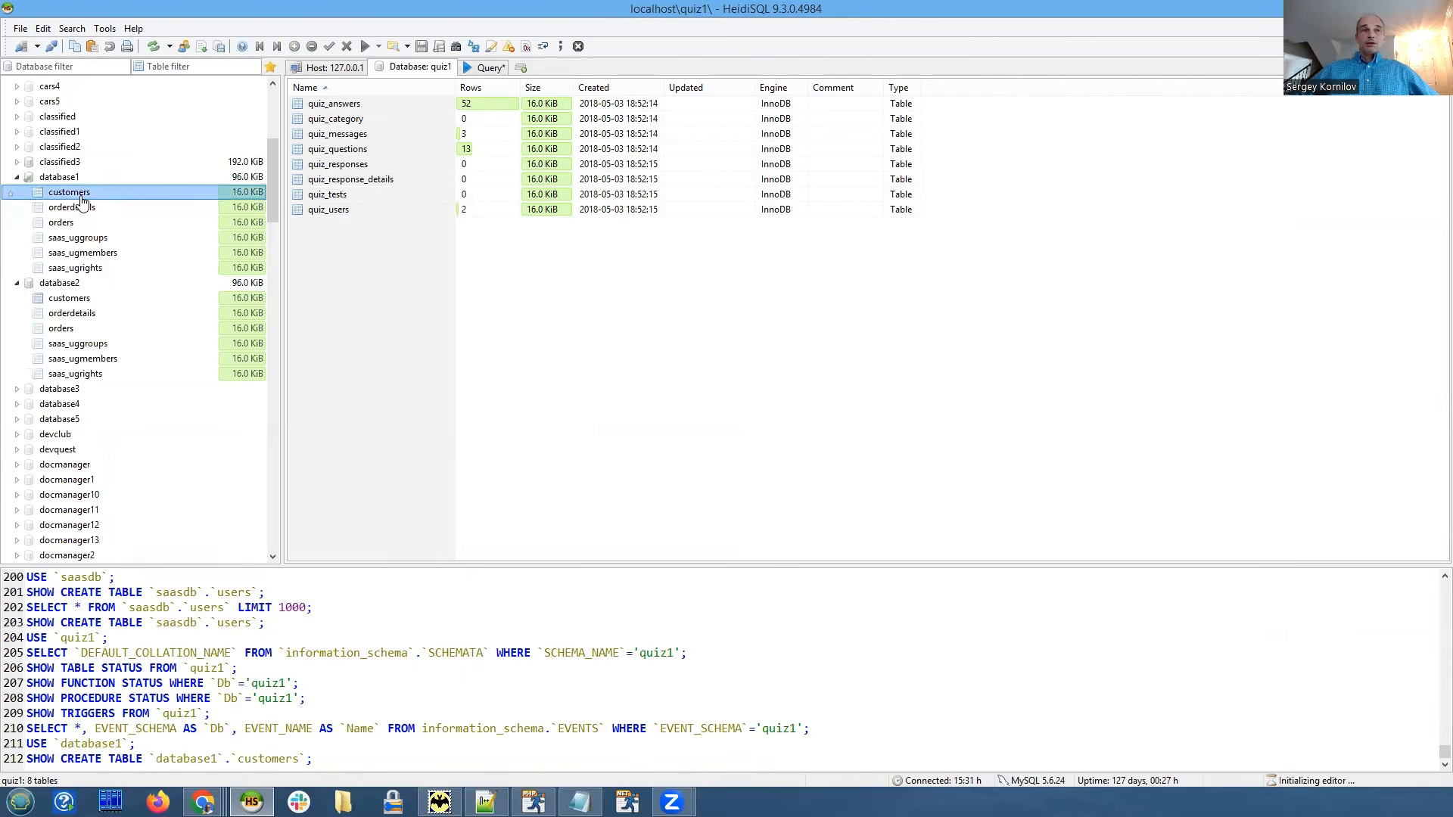
pyautogui.click(598, 68)
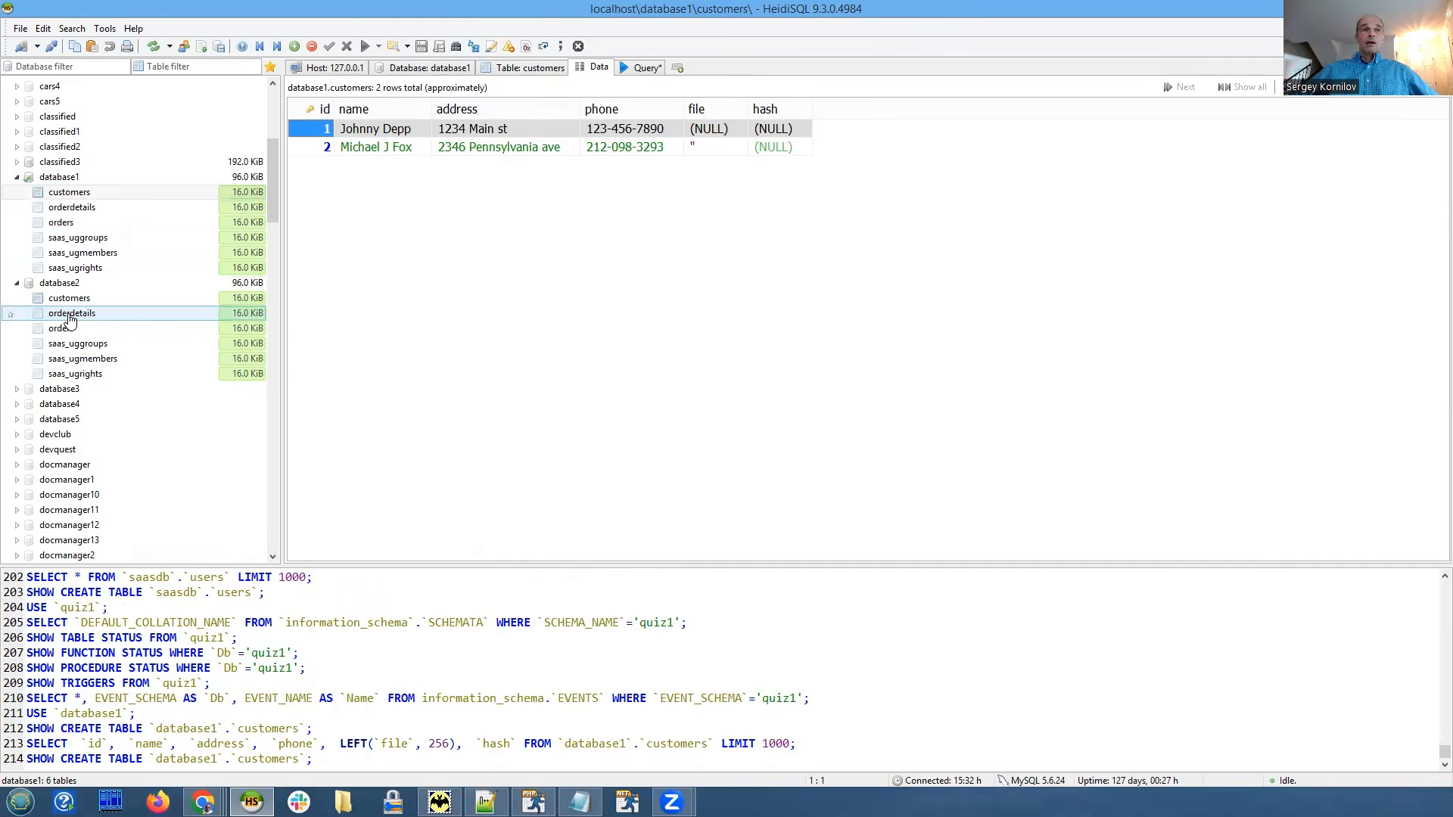
pyautogui.click(68, 192)
pyautogui.click(72, 299)
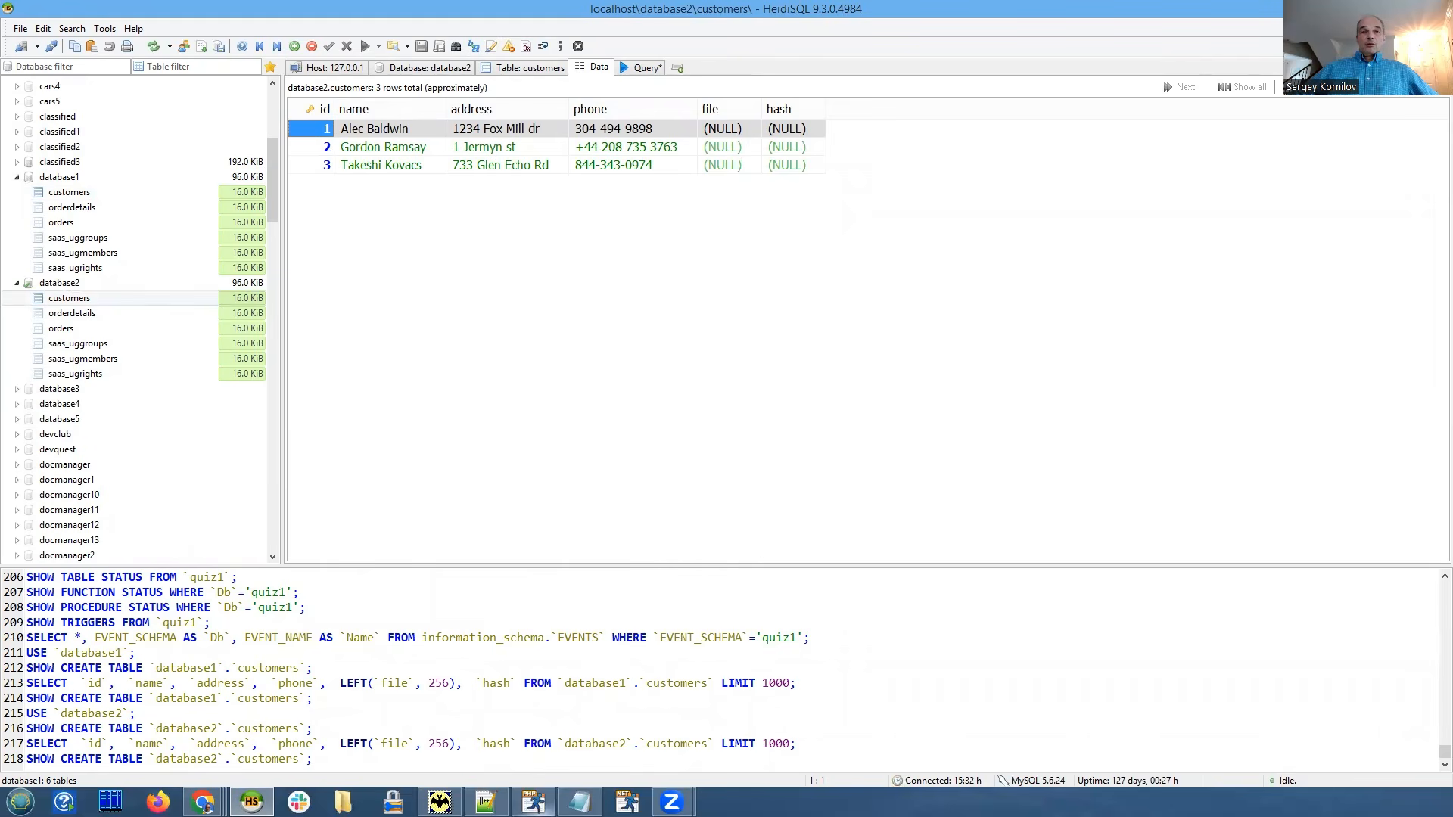
# In PHPRunner's Events, view the After successful login code and mark the database name assigned on line 3.
pyautogui.click(533, 802)
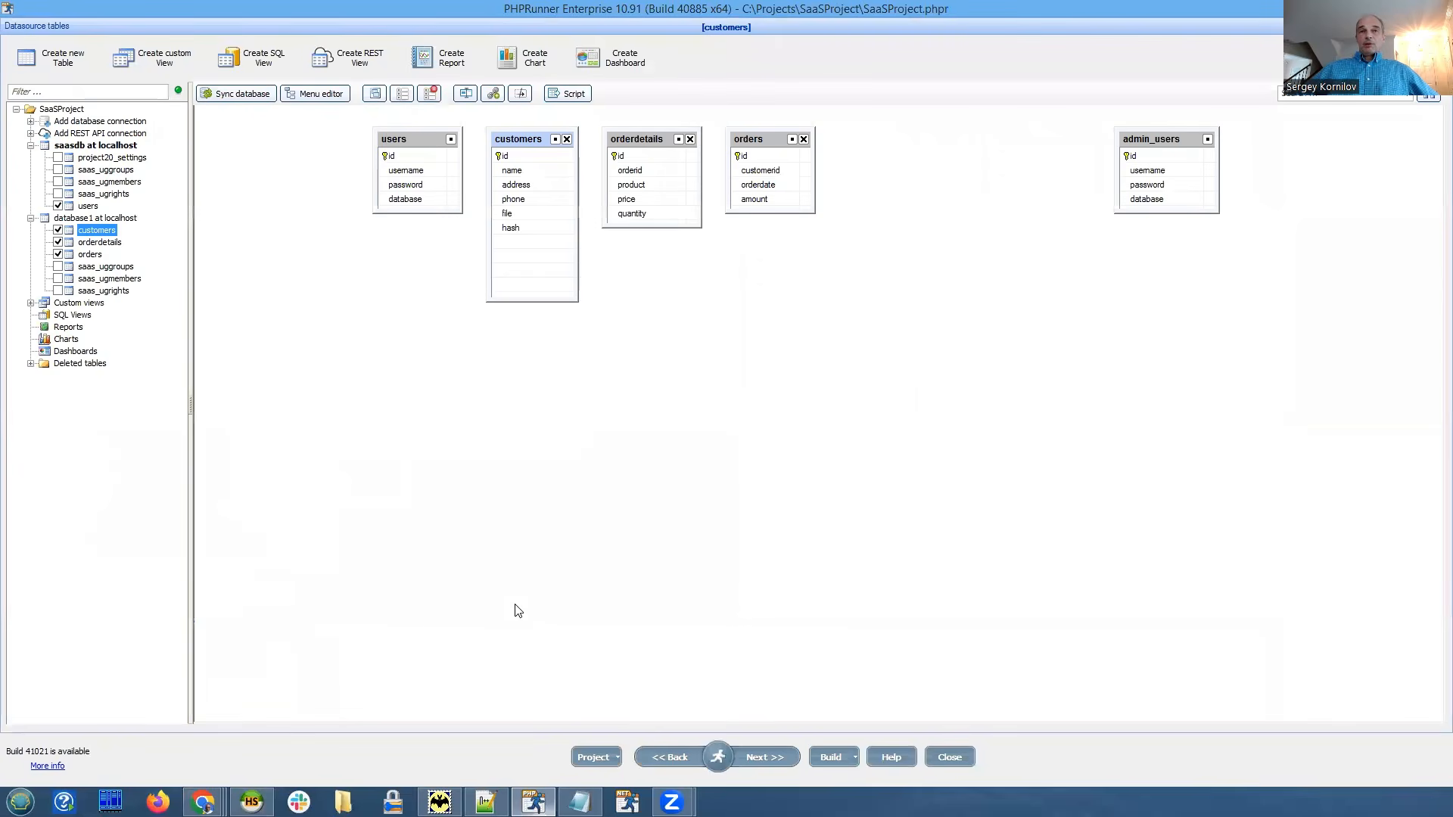
pyautogui.moveTo(721, 758)
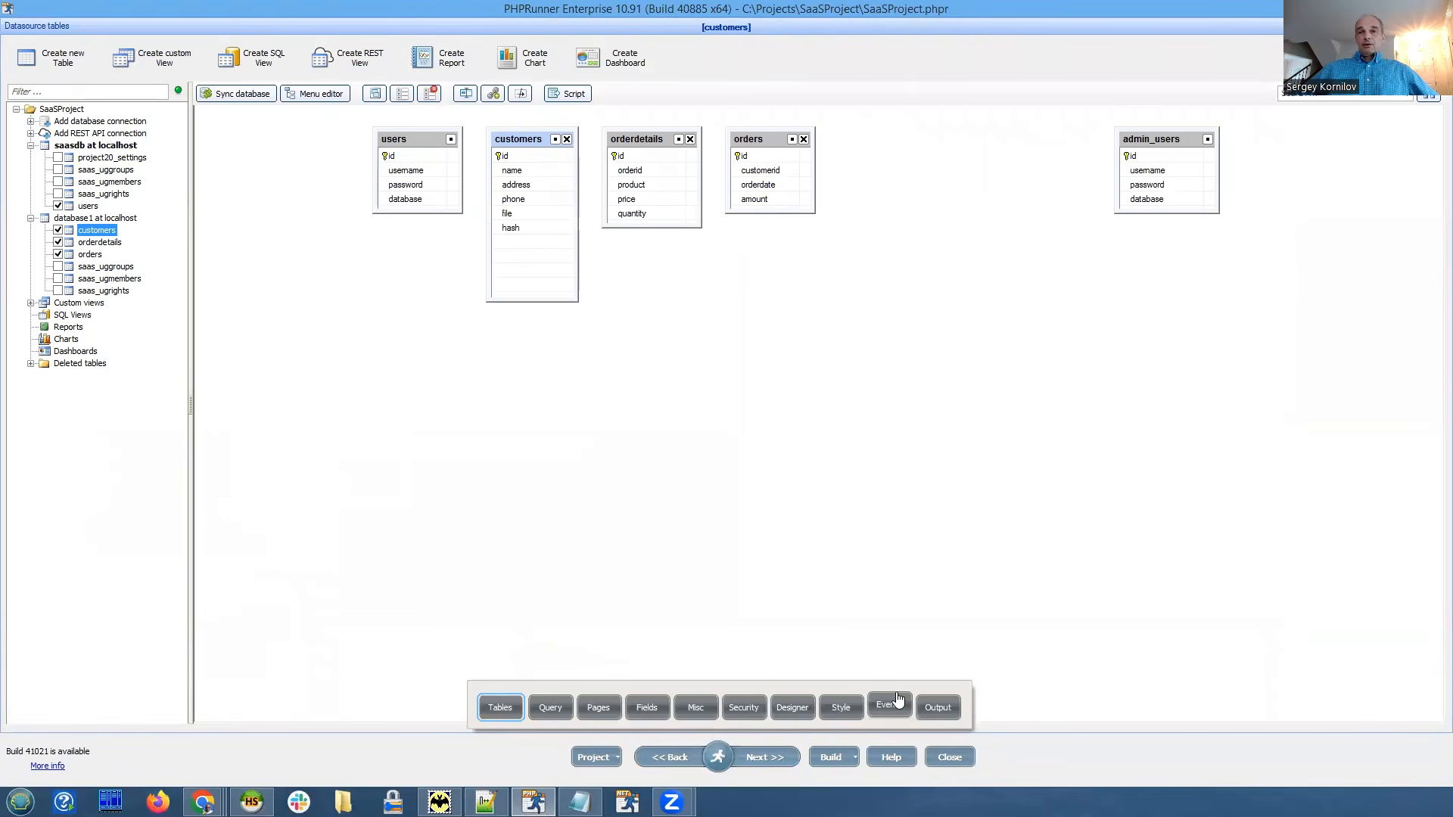
pyautogui.click(896, 704)
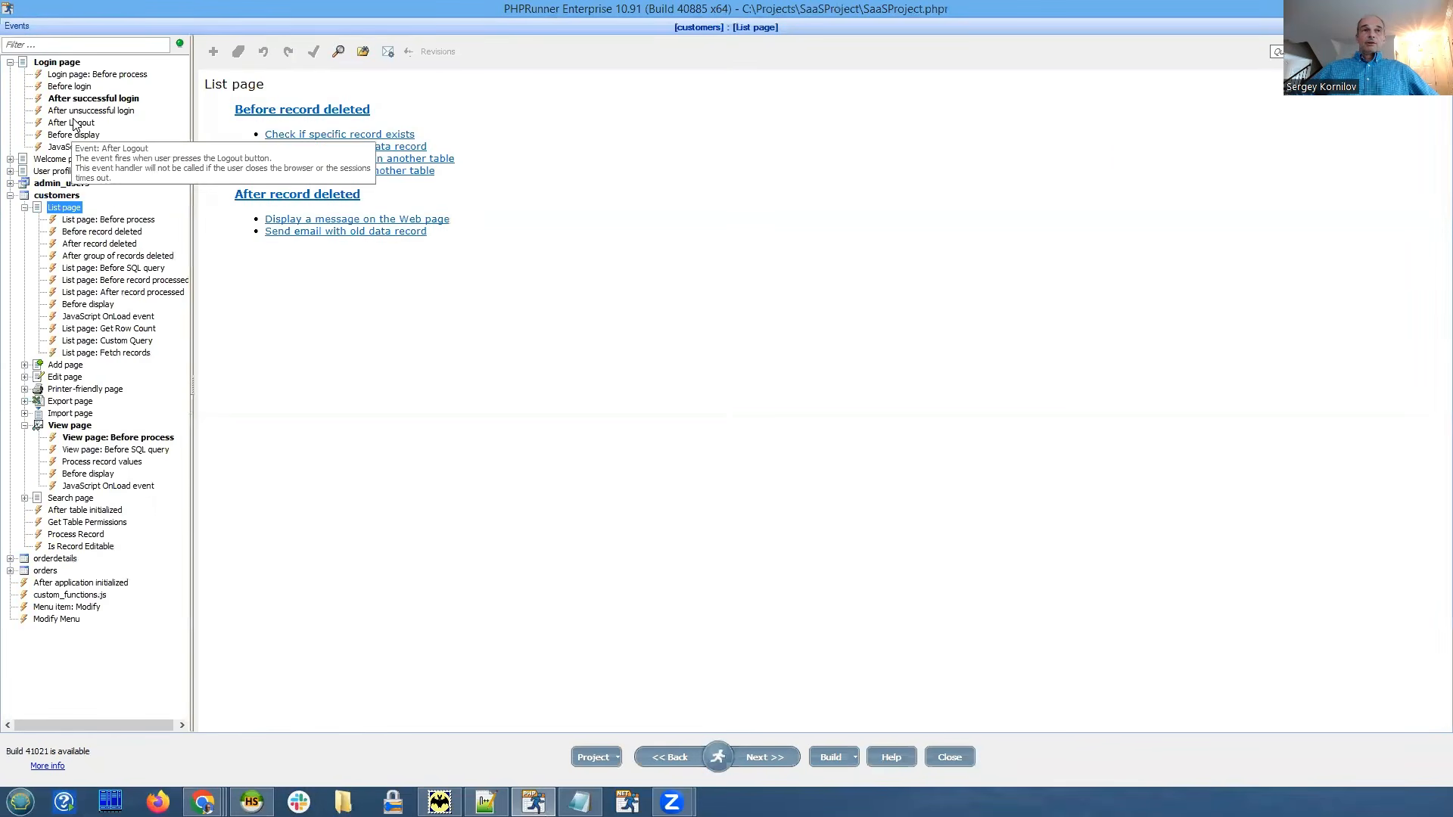
pyautogui.click(76, 98)
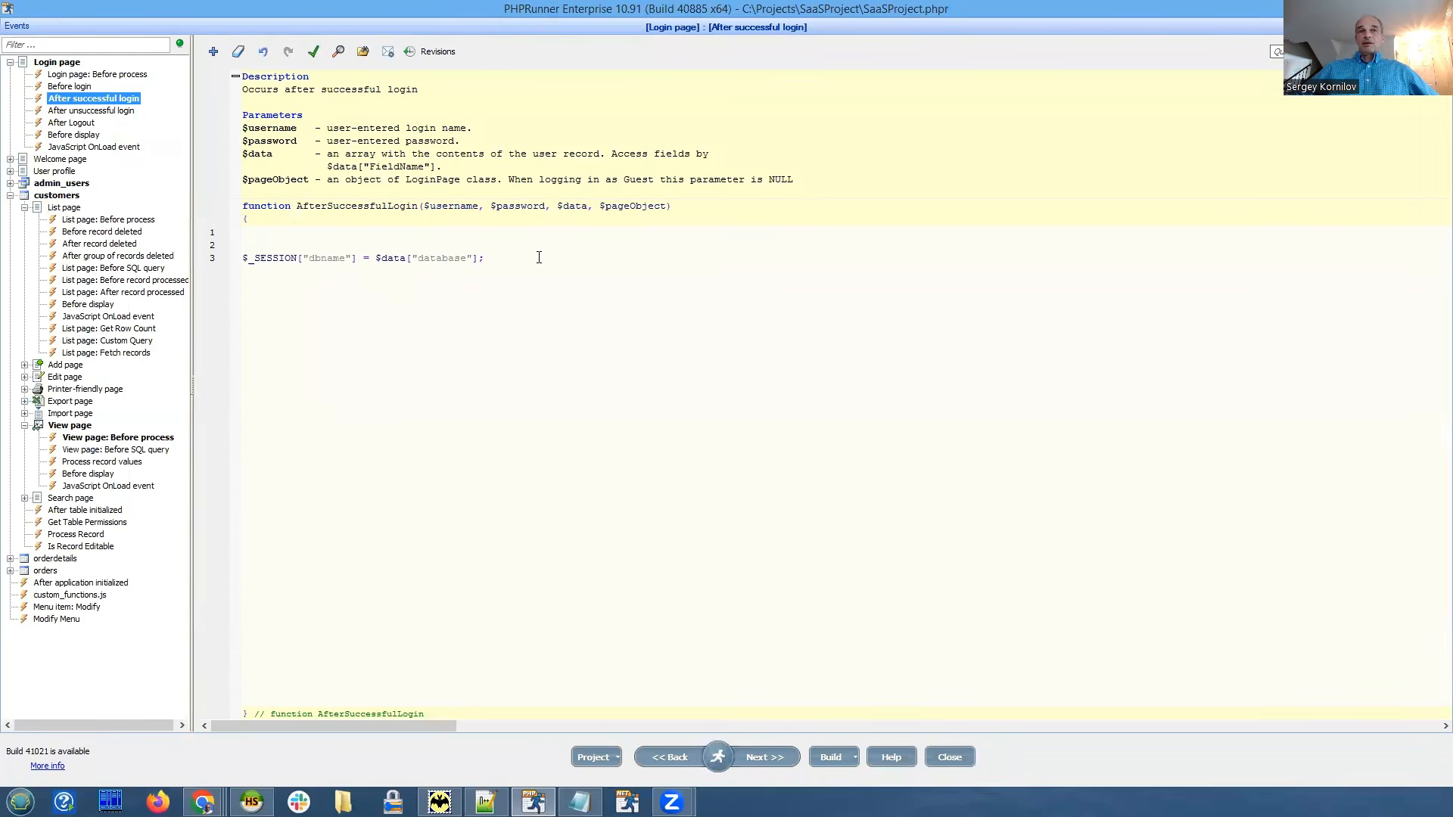
pyautogui.scroll(2, 583, 340)
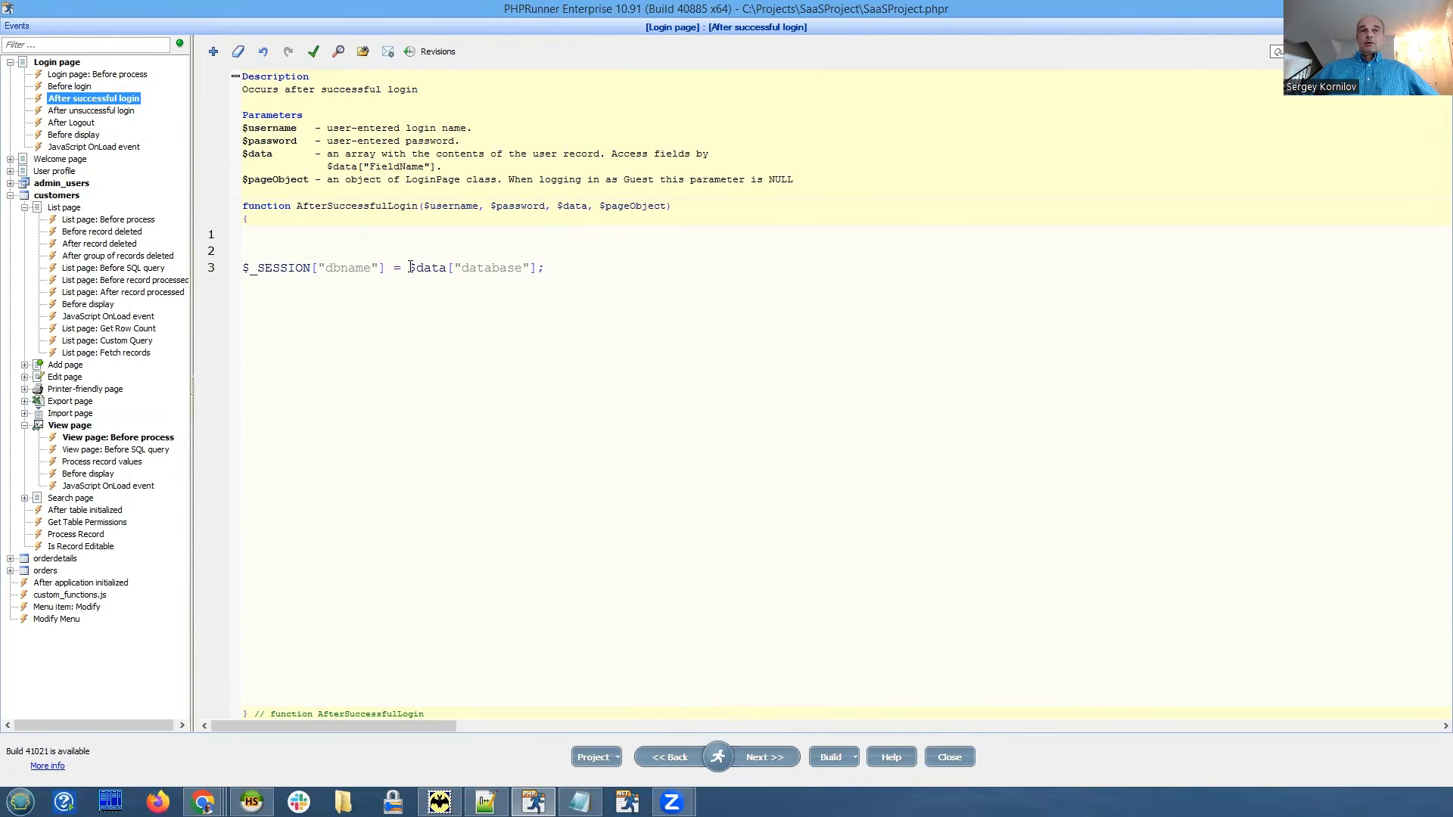
pyautogui.moveTo(411, 268); pyautogui.dragTo(585, 271)
pyautogui.click(625, 265)
# On the Output page, open database1's connection code and mark the $sys_dbname session assignment on line 7.
pyautogui.moveTo(722, 757)
pyautogui.click(937, 707)
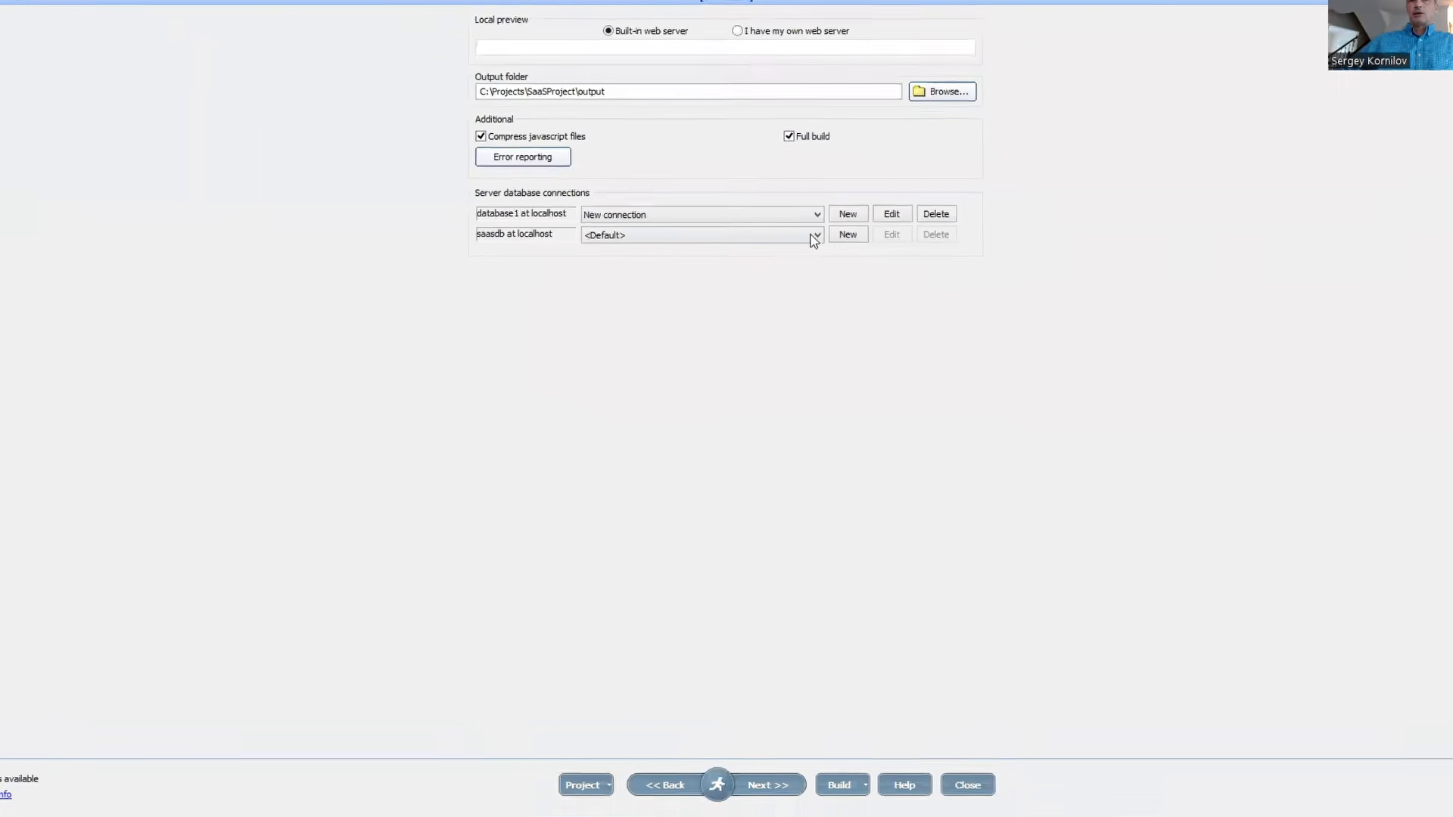
pyautogui.click(891, 214)
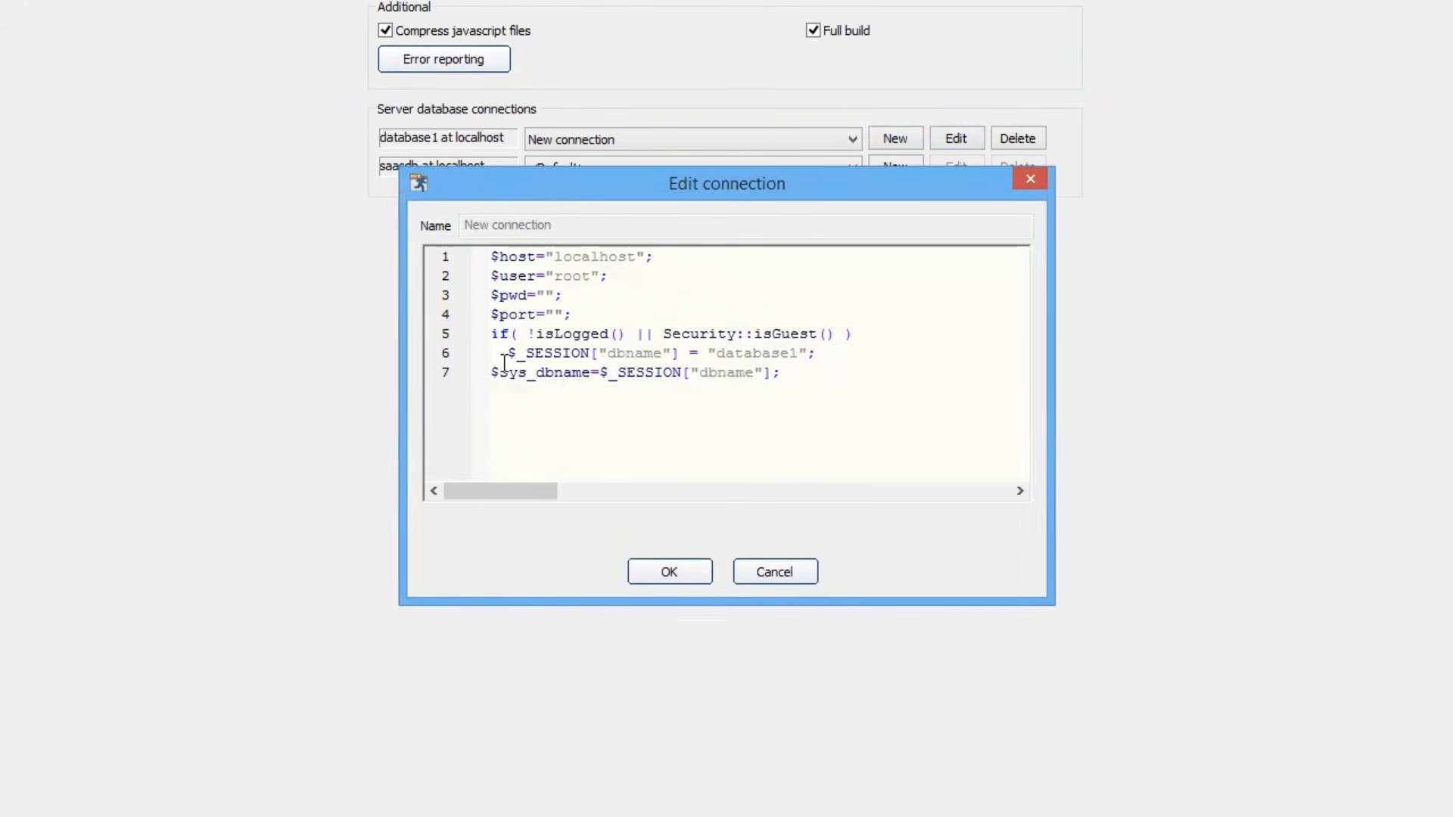
pyautogui.moveTo(493, 372); pyautogui.dragTo(590, 372)
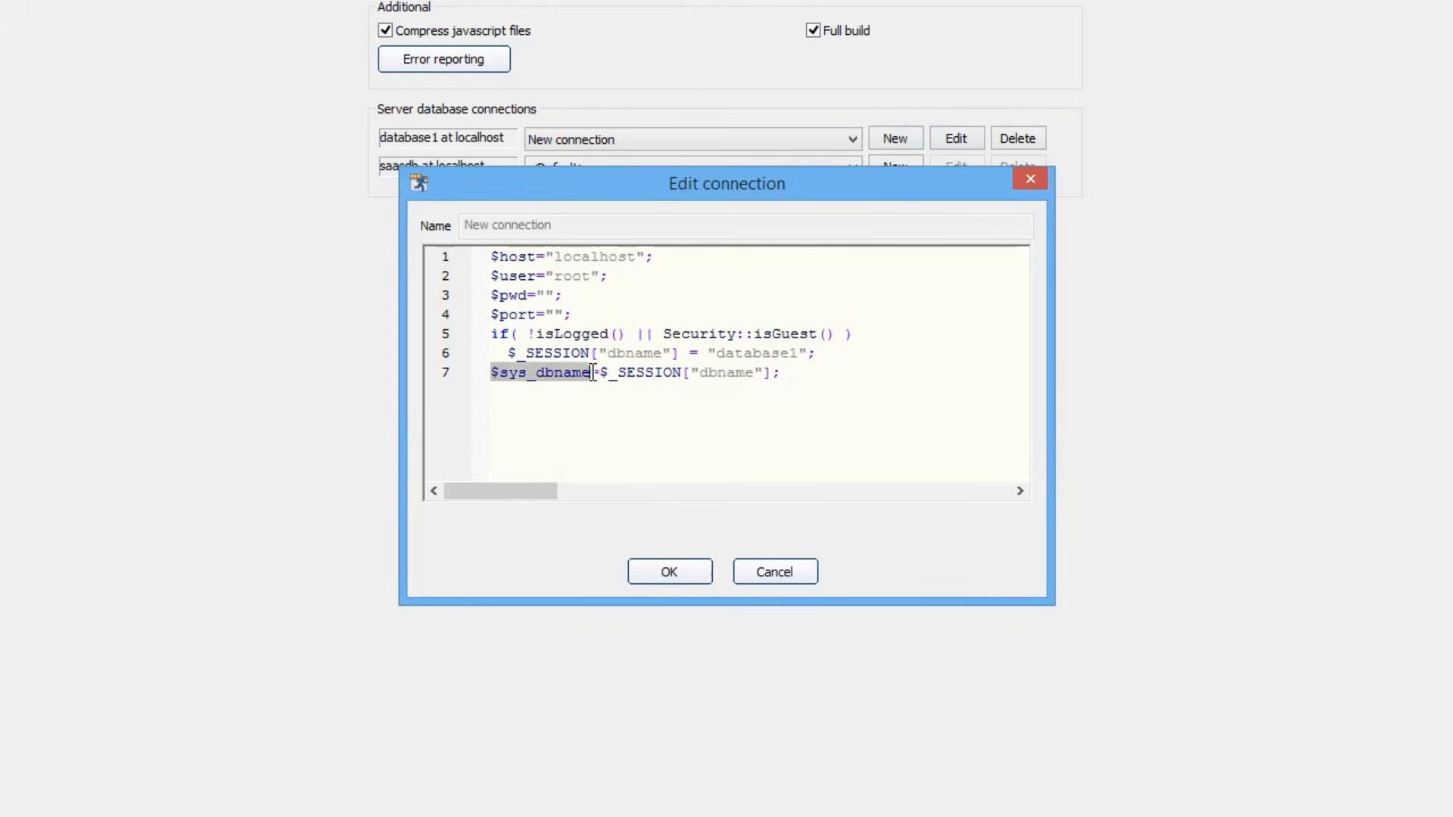
pyautogui.moveTo(781, 372); pyautogui.dragTo(600, 373)
pyautogui.click(831, 426)
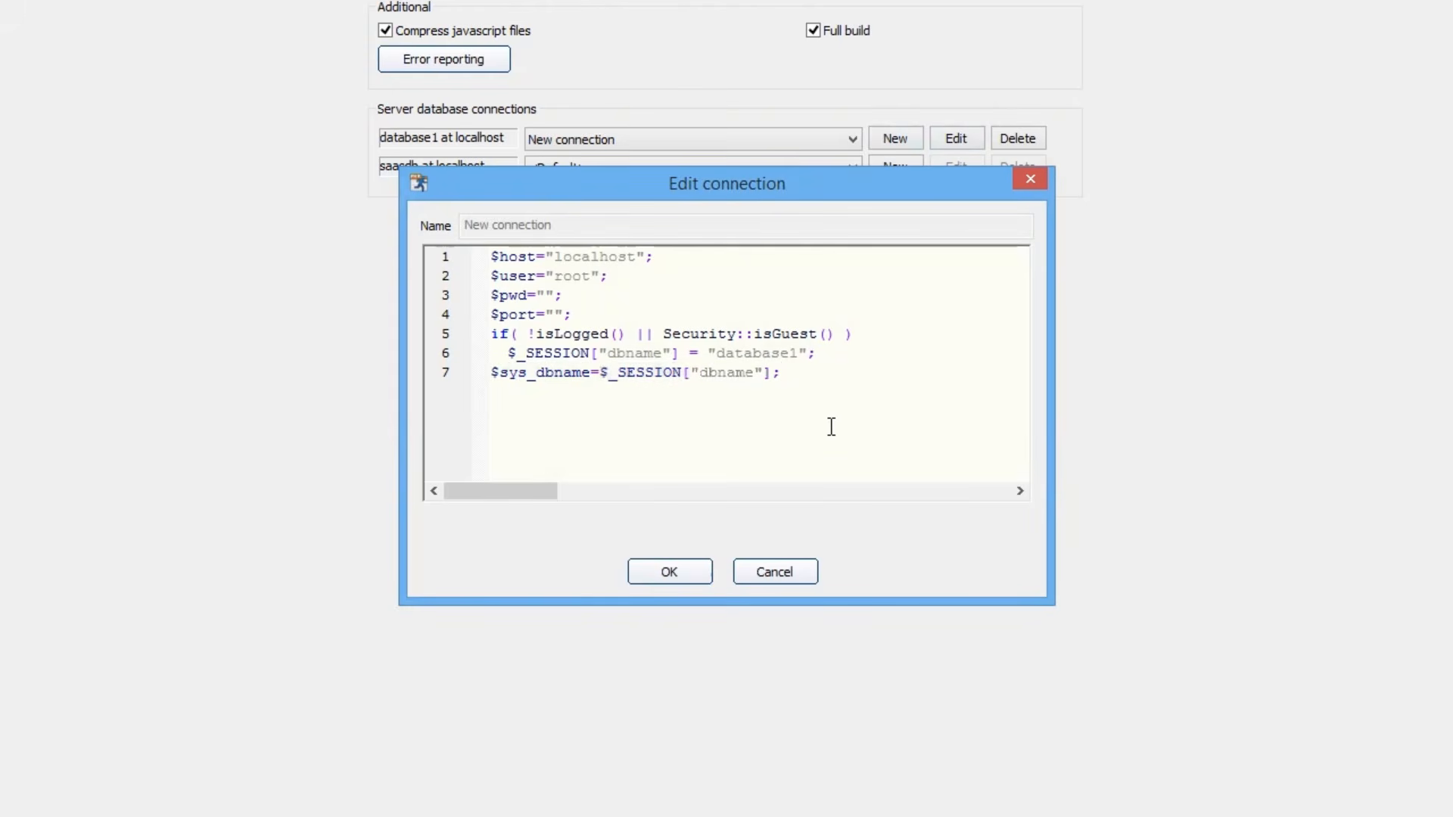
# Review the default database1 assignment and guest fallback lines, then cancel without saving.
pyautogui.moveTo(829, 354); pyautogui.dragTo(492, 333)
pyautogui.click(697, 317)
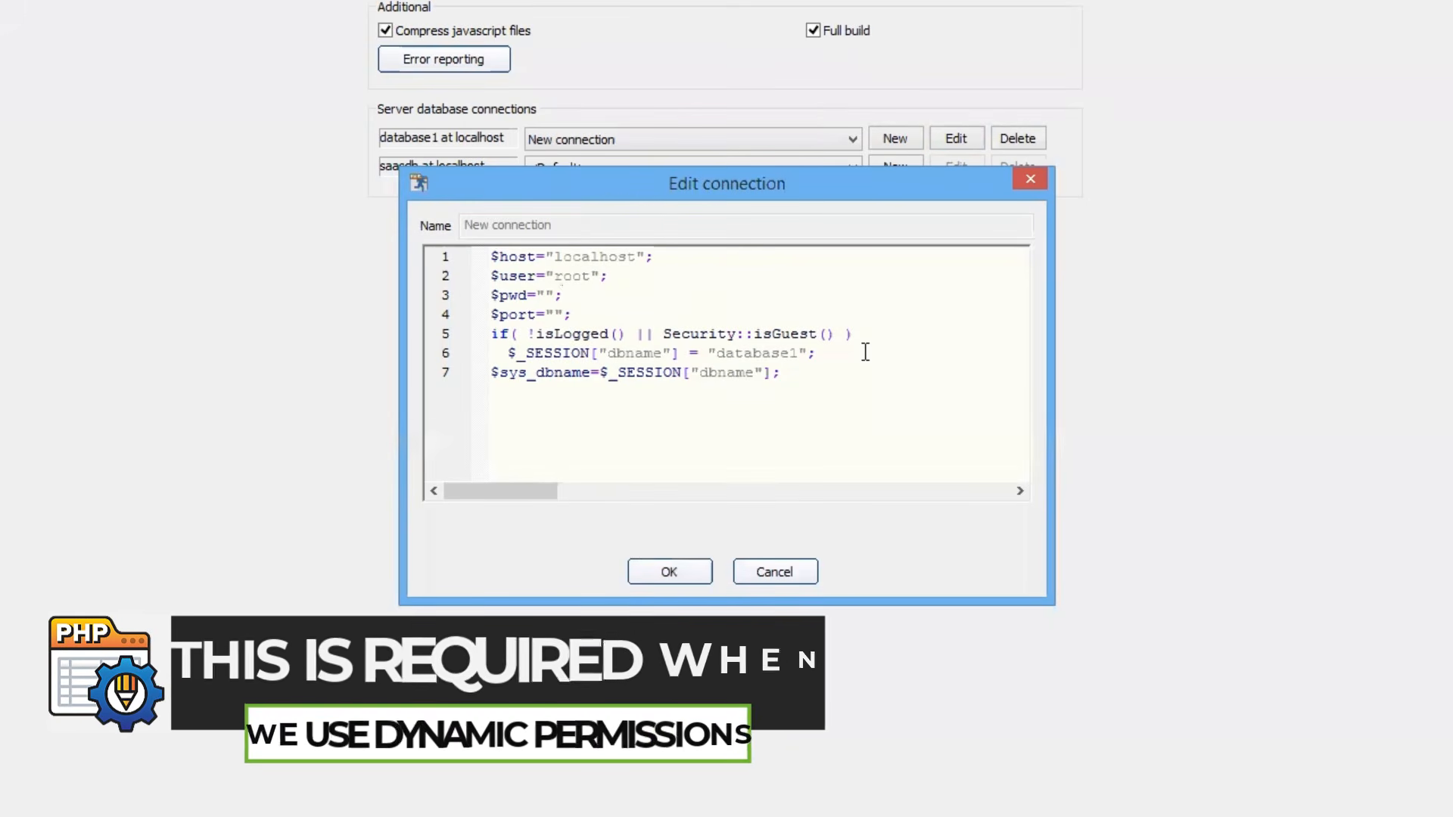
pyautogui.moveTo(818, 353); pyautogui.dragTo(483, 338)
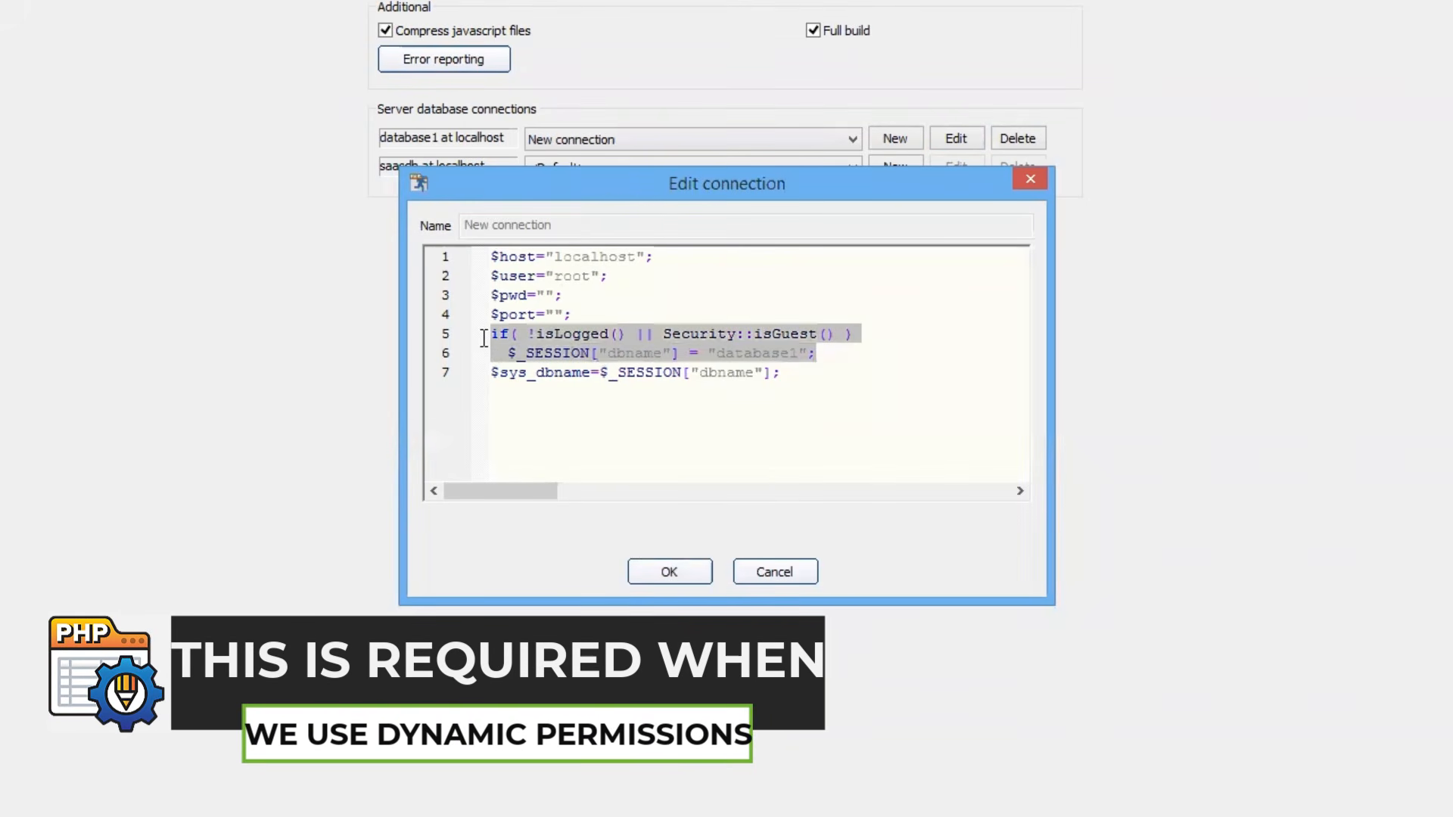
pyautogui.click(585, 312)
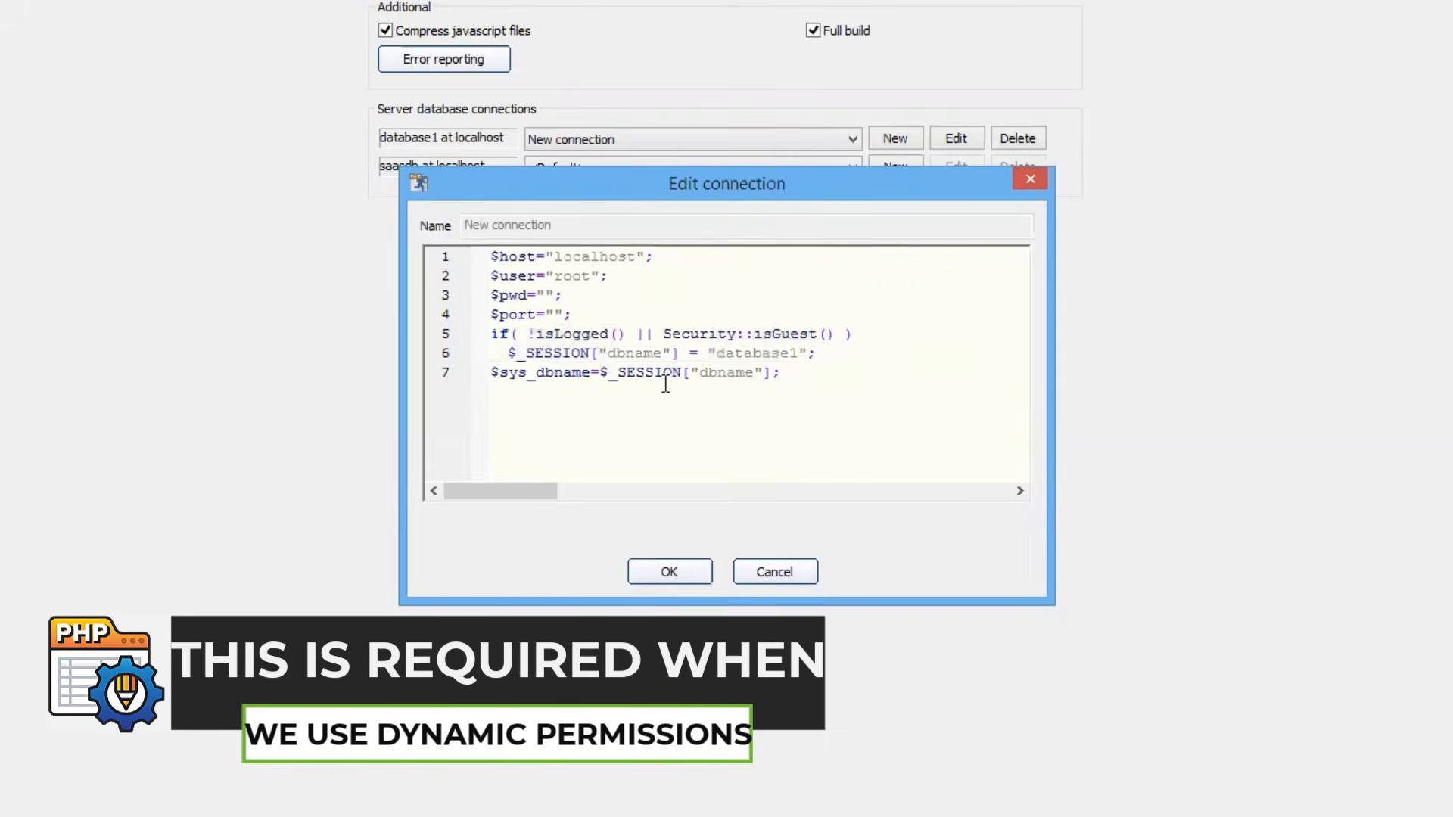
pyautogui.click(844, 353)
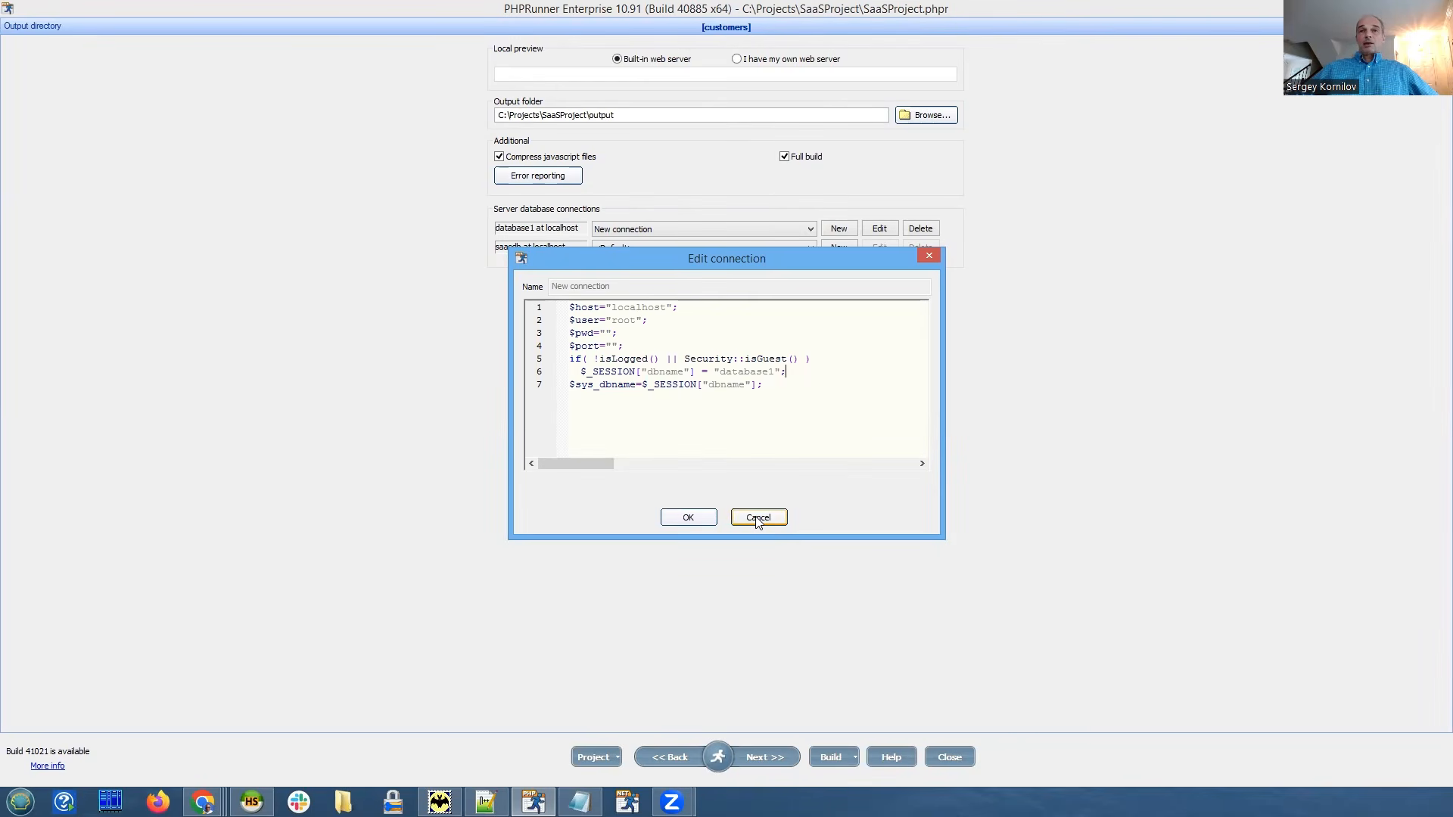
pyautogui.click(757, 519)
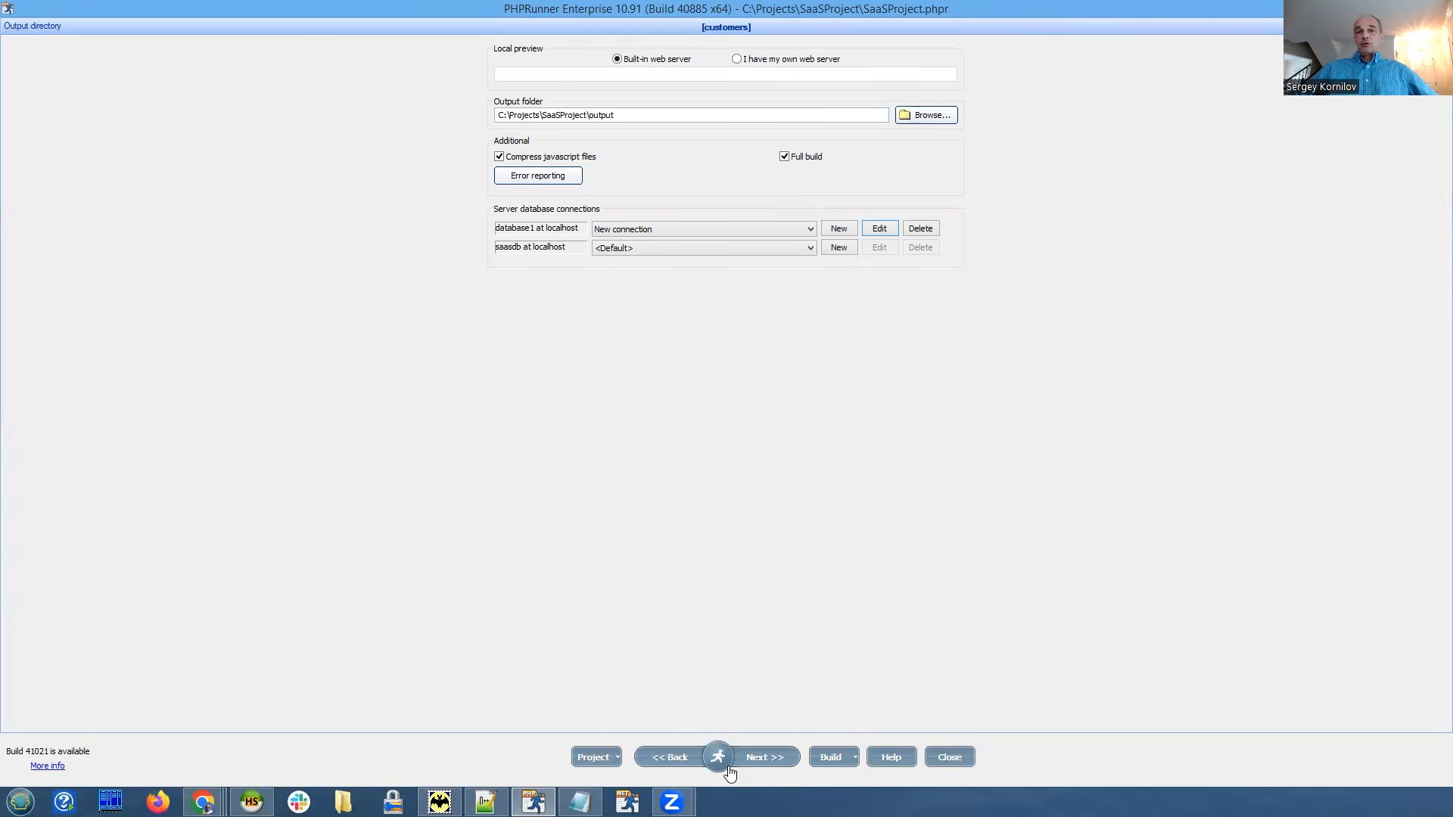
# Use dynamic permissions stored in the saas_ tables of database1 at localhost.
pyautogui.moveTo(724, 760)
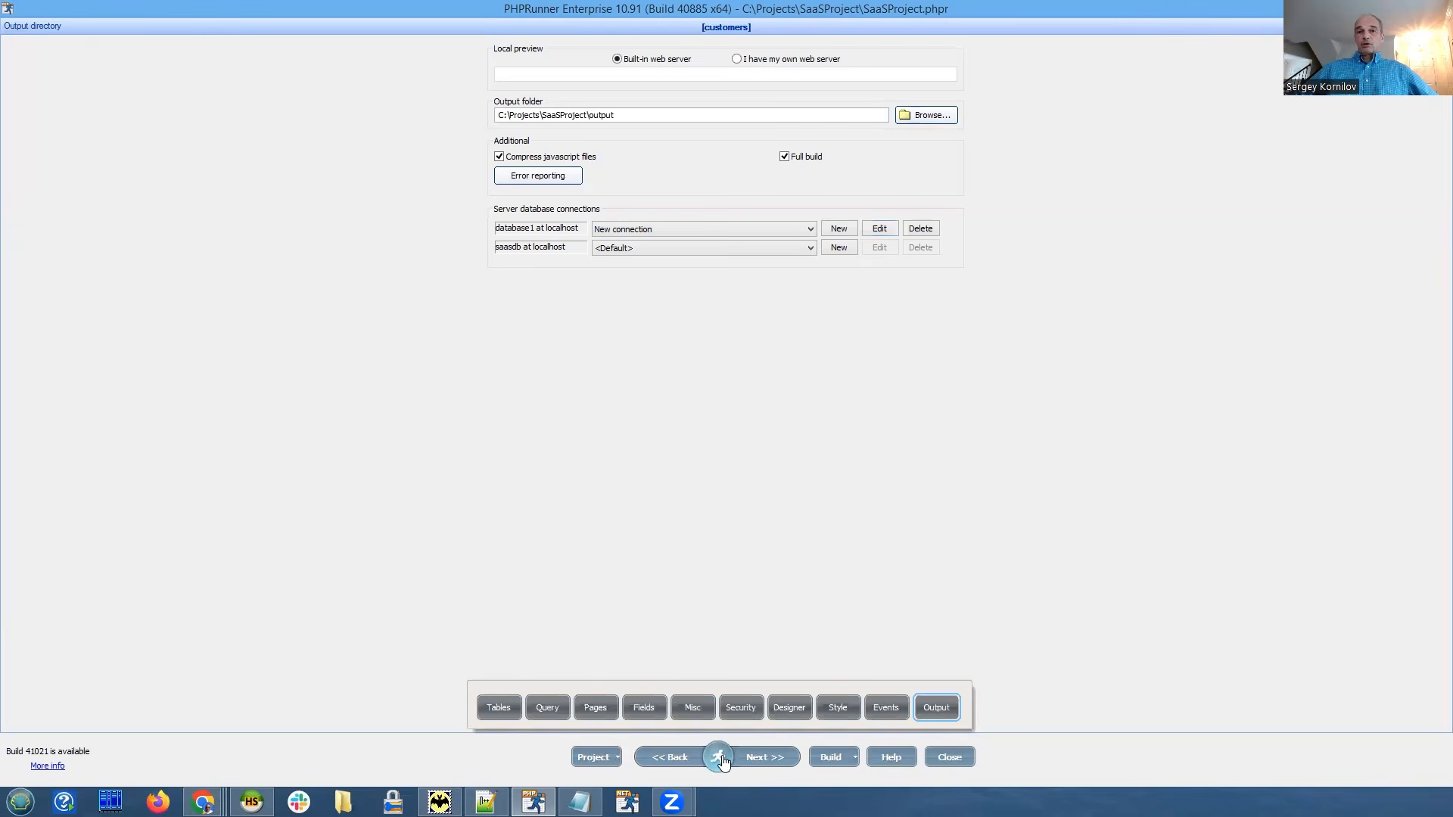
pyautogui.click(740, 708)
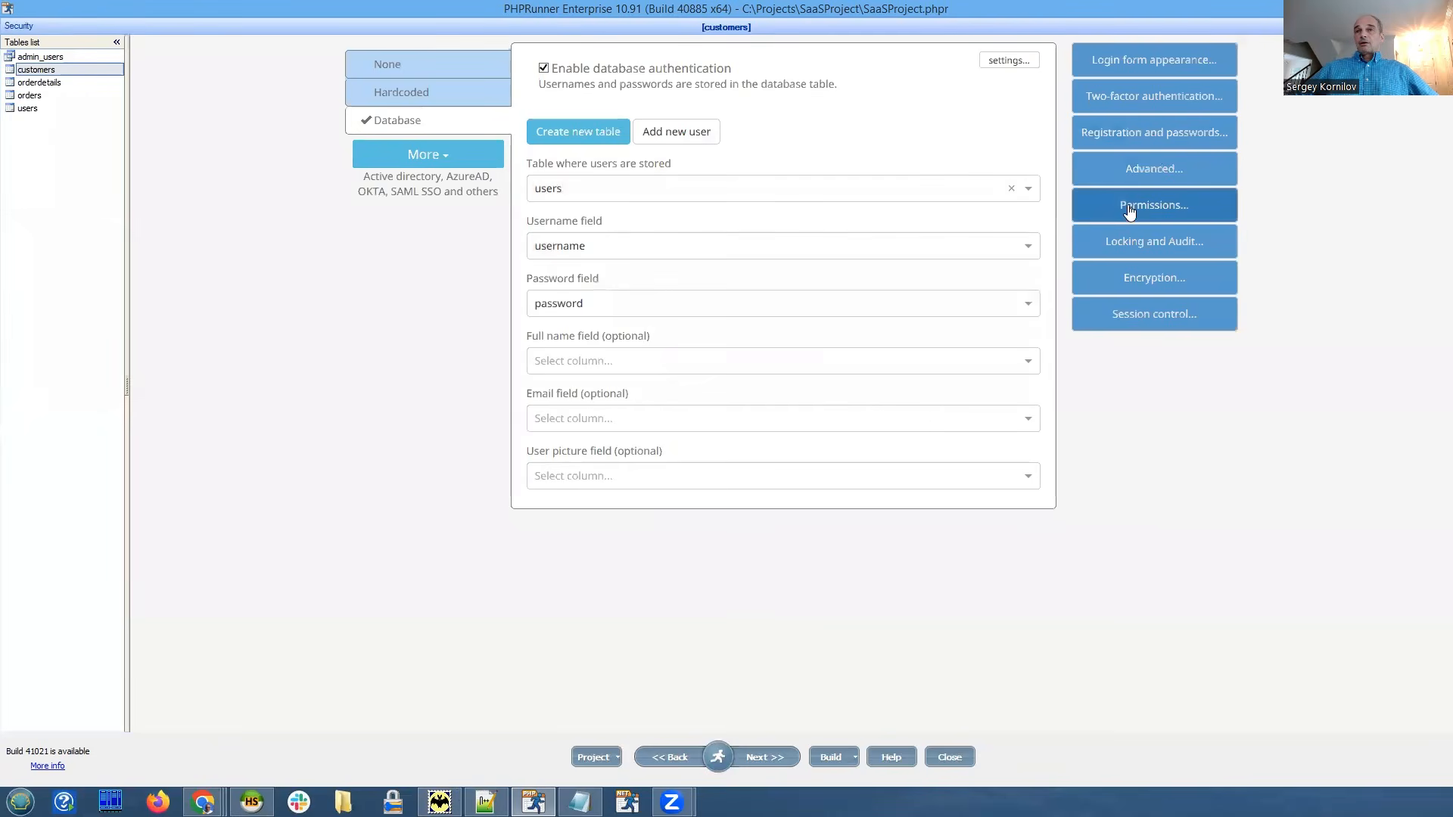
pyautogui.click(1131, 204)
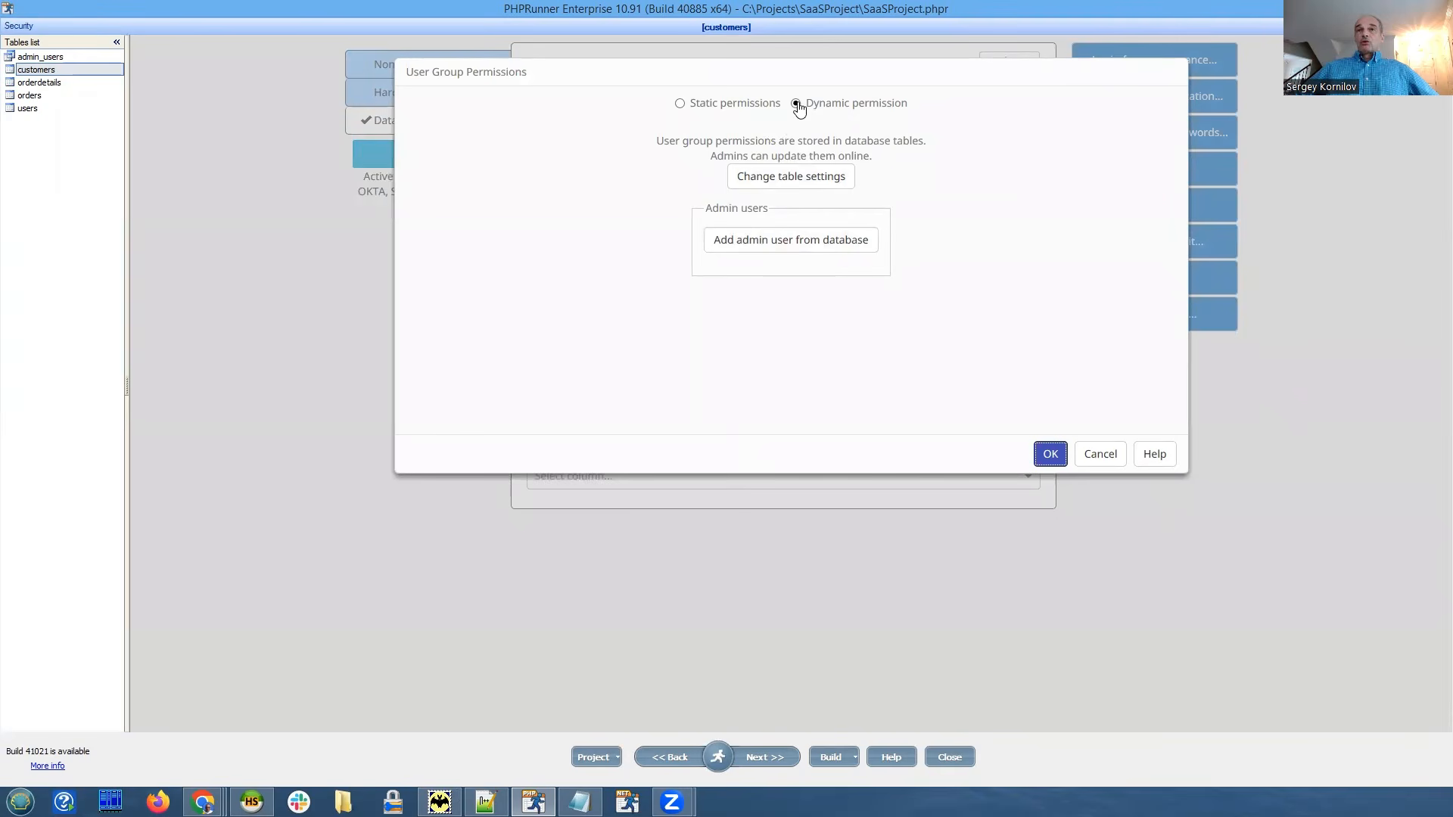
pyautogui.click(841, 183)
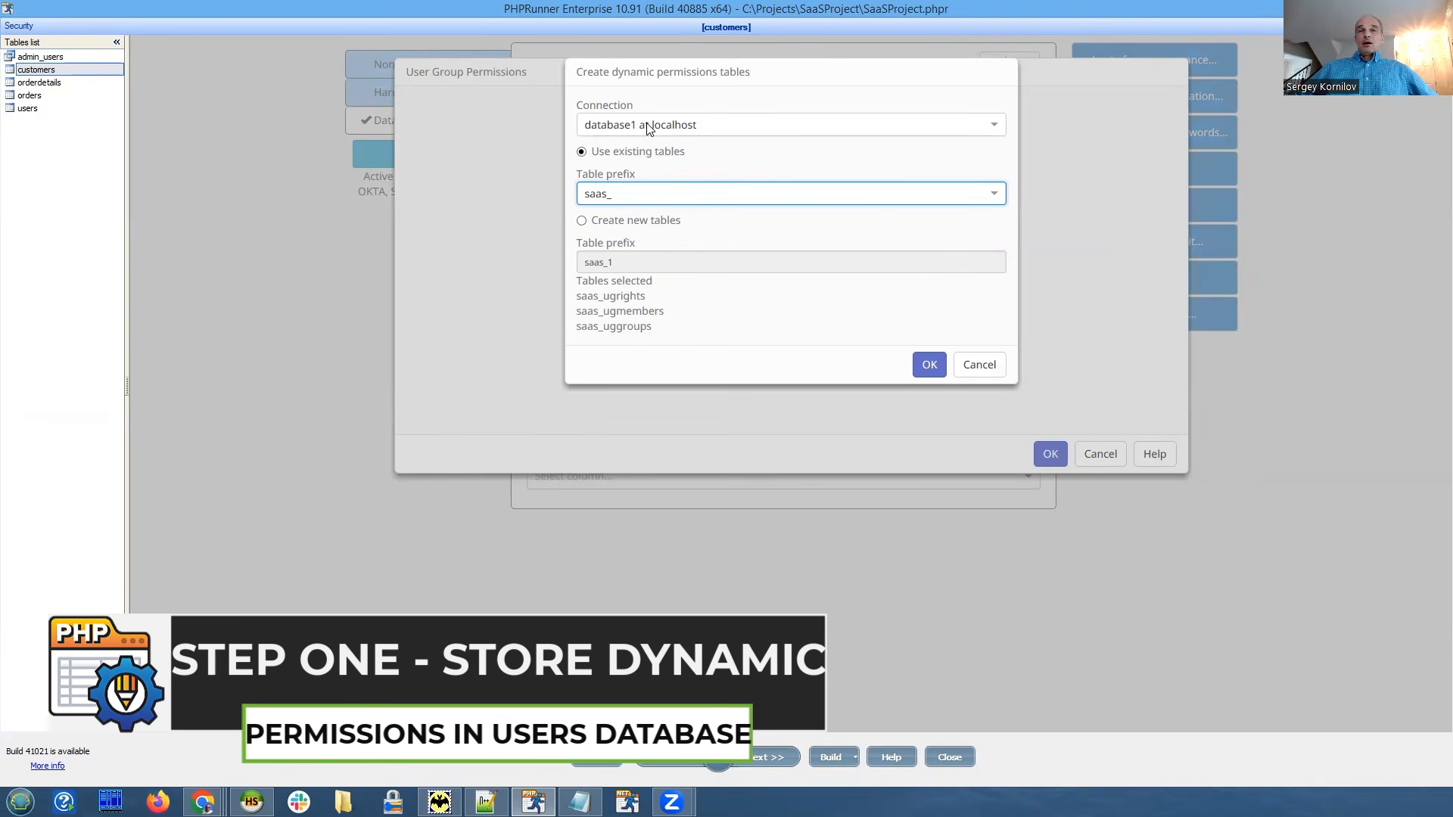
pyautogui.click(700, 128)
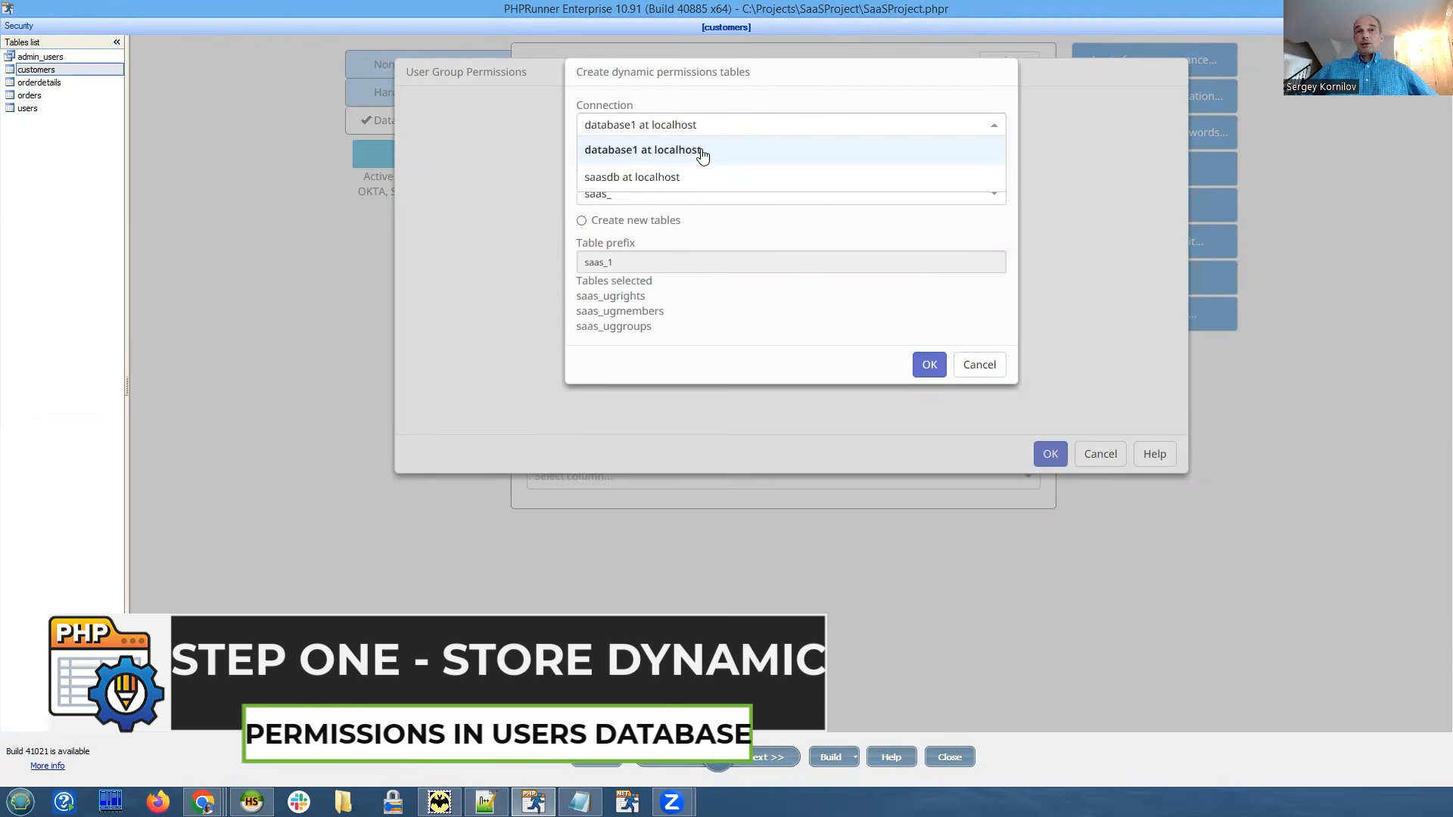
pyautogui.click(699, 149)
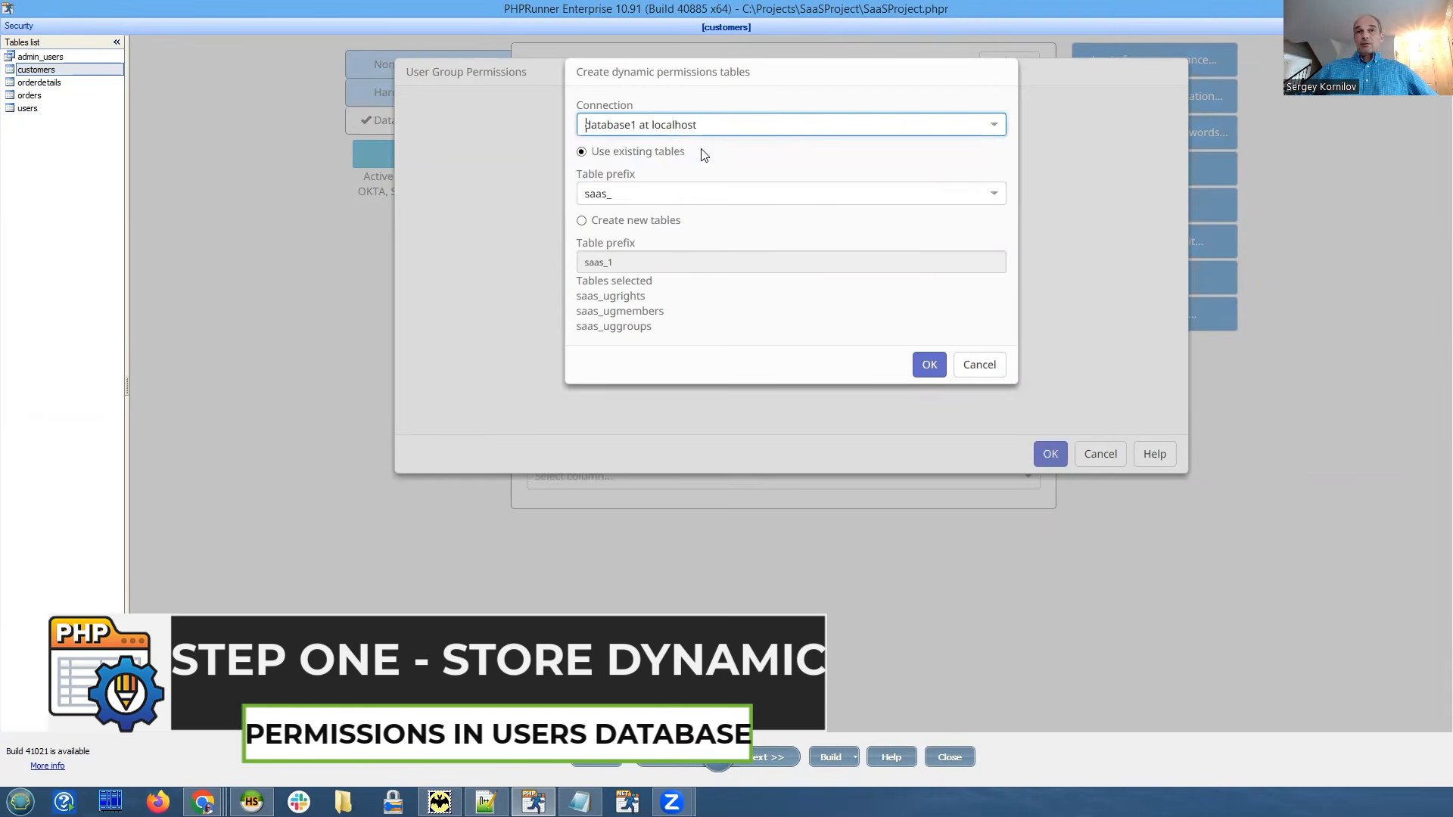
pyautogui.click(924, 367)
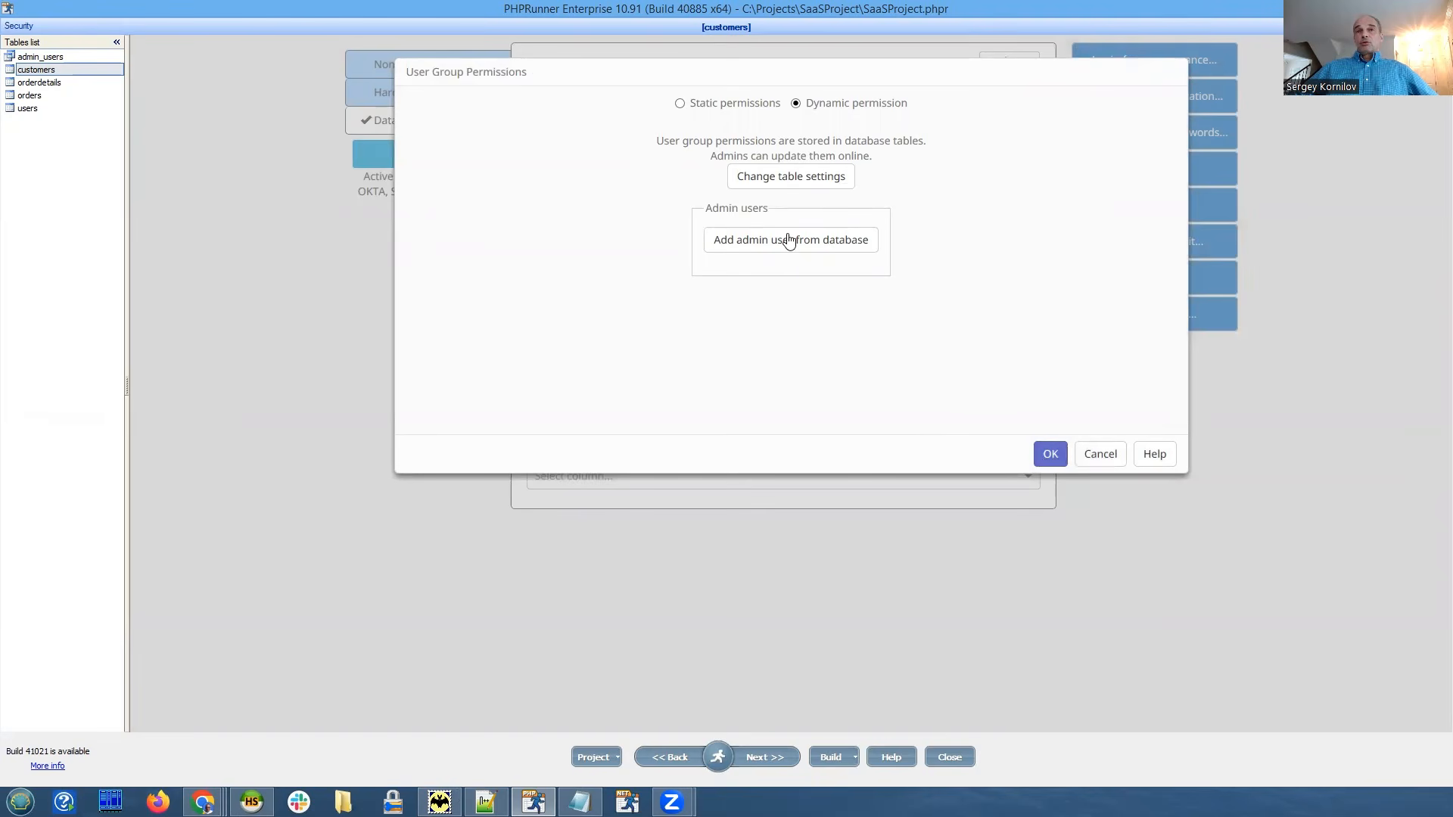
pyautogui.moveTo(645, 82); pyautogui.dragTo(610, 96)
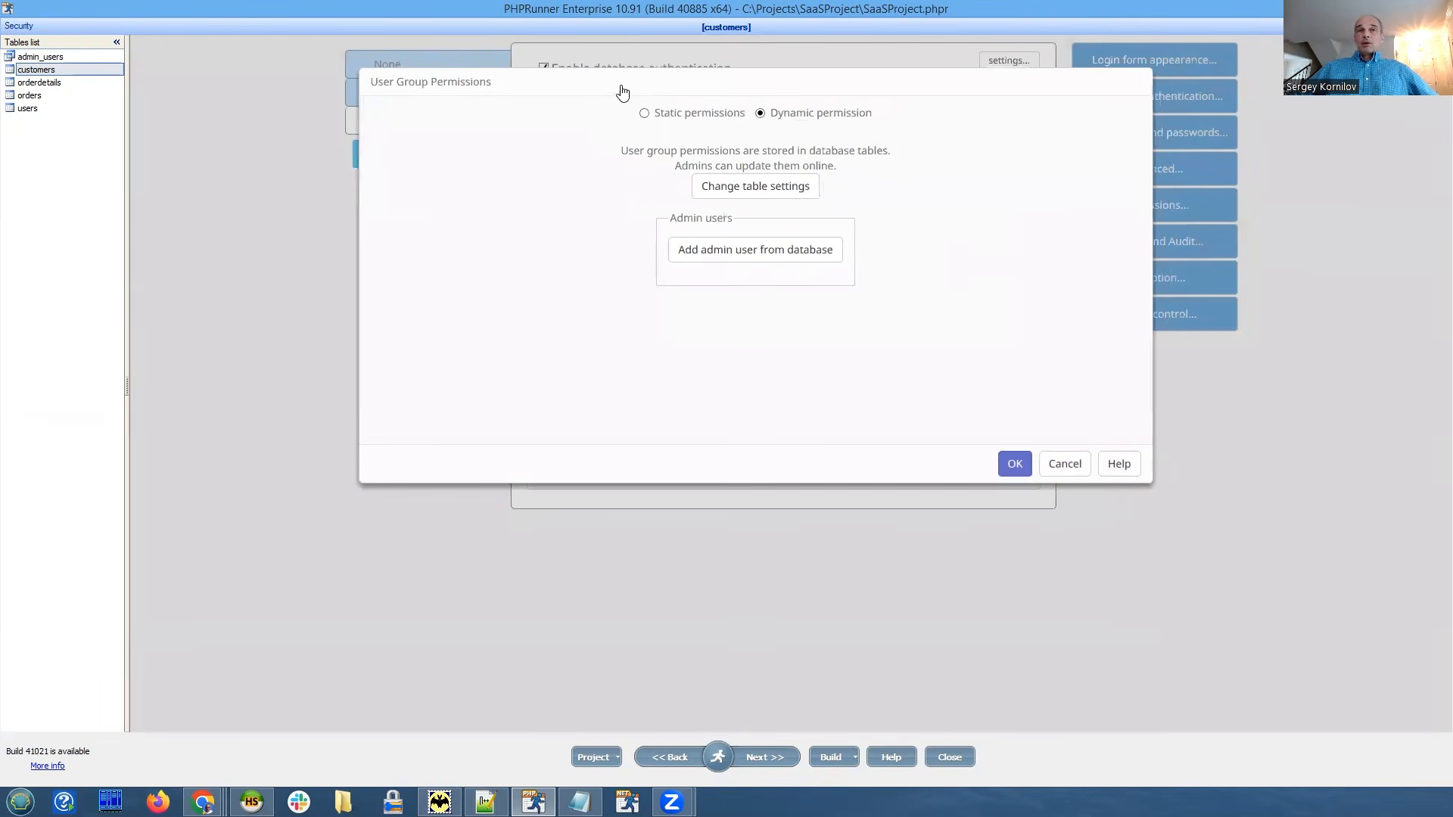
pyautogui.click(1014, 466)
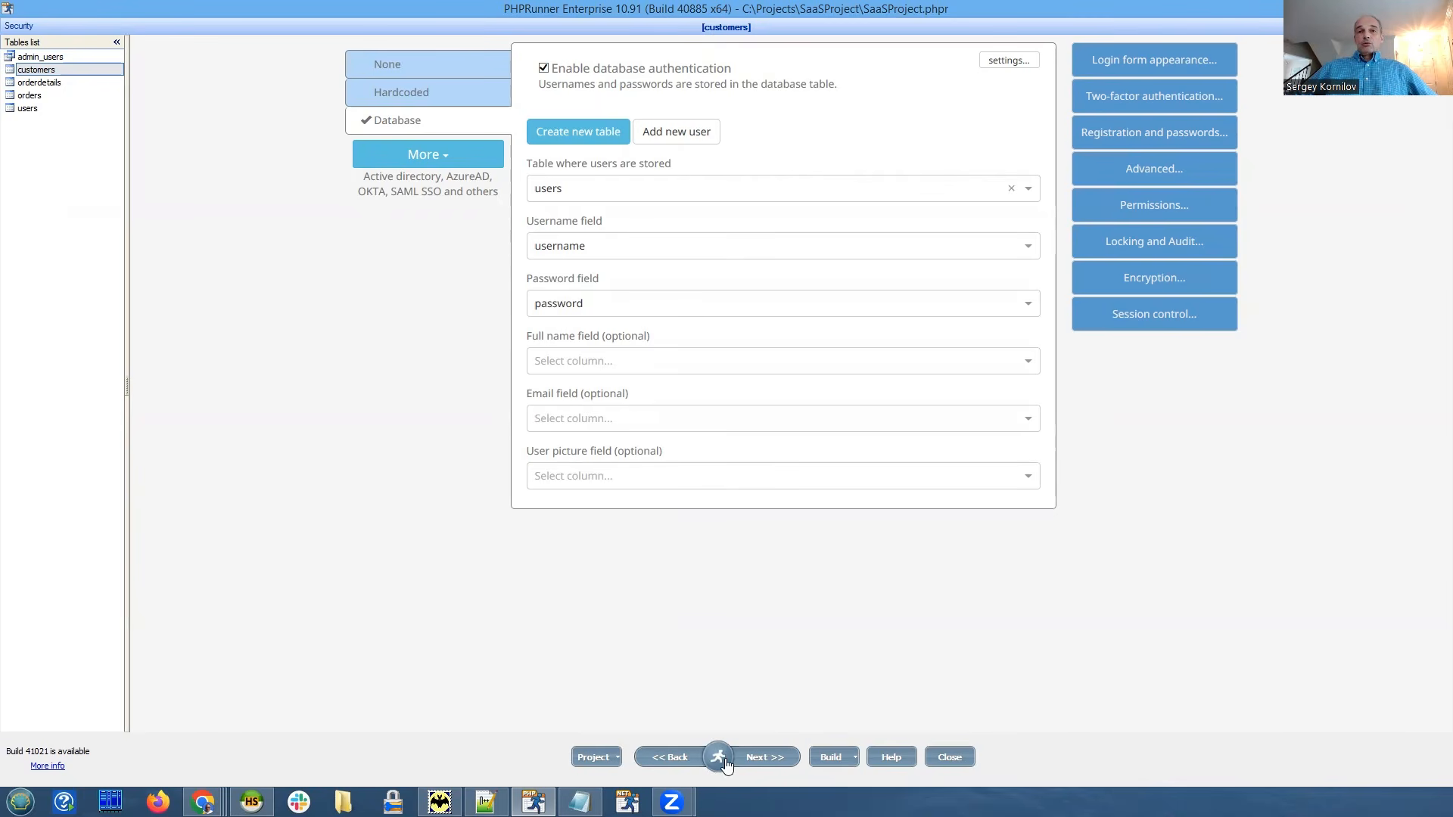
# Keep the dynamic permission settings and bring up HeidiSQL's database2 tables.
pyautogui.moveTo(725, 766)
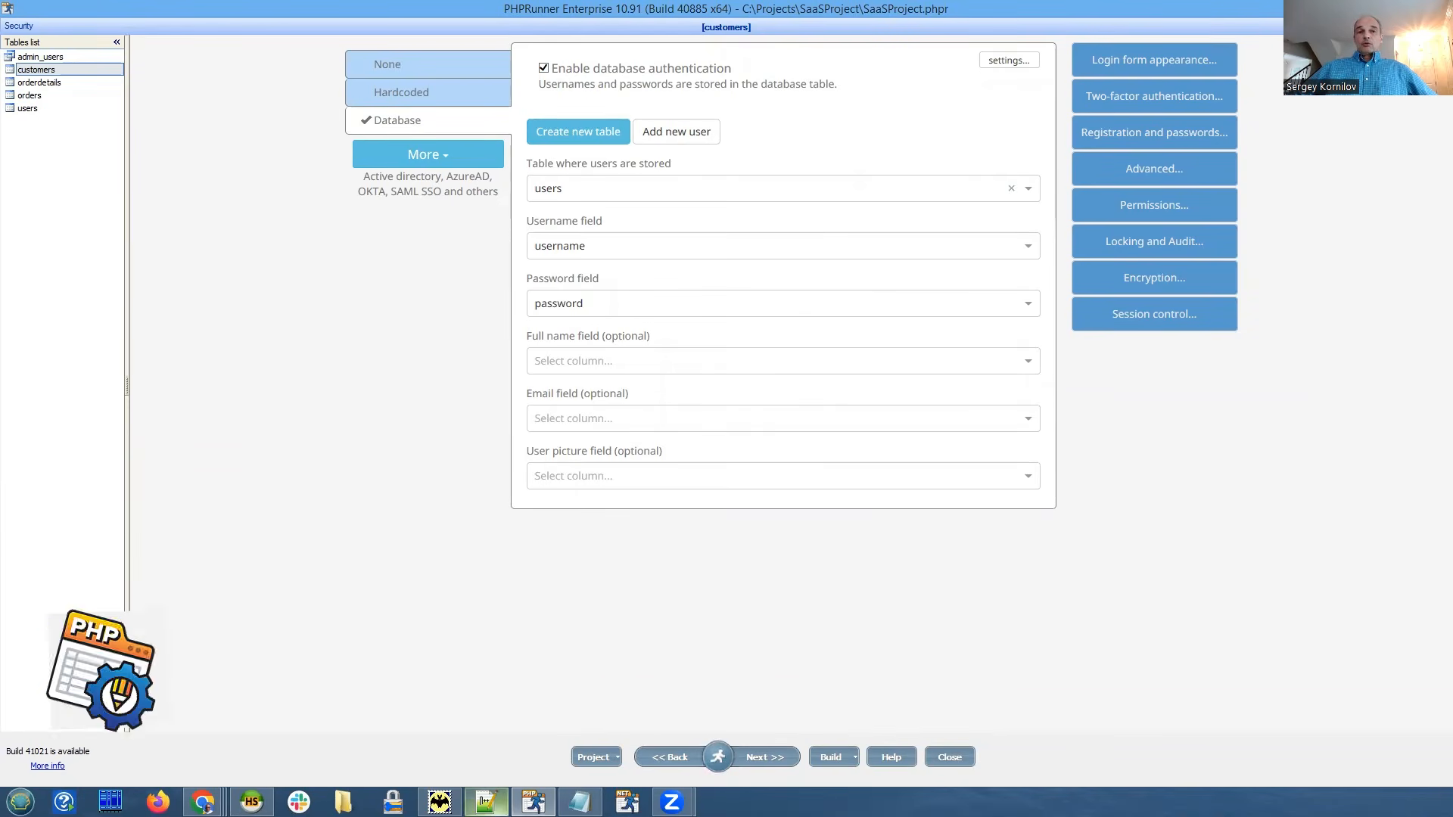
pyautogui.moveTo(251, 802)
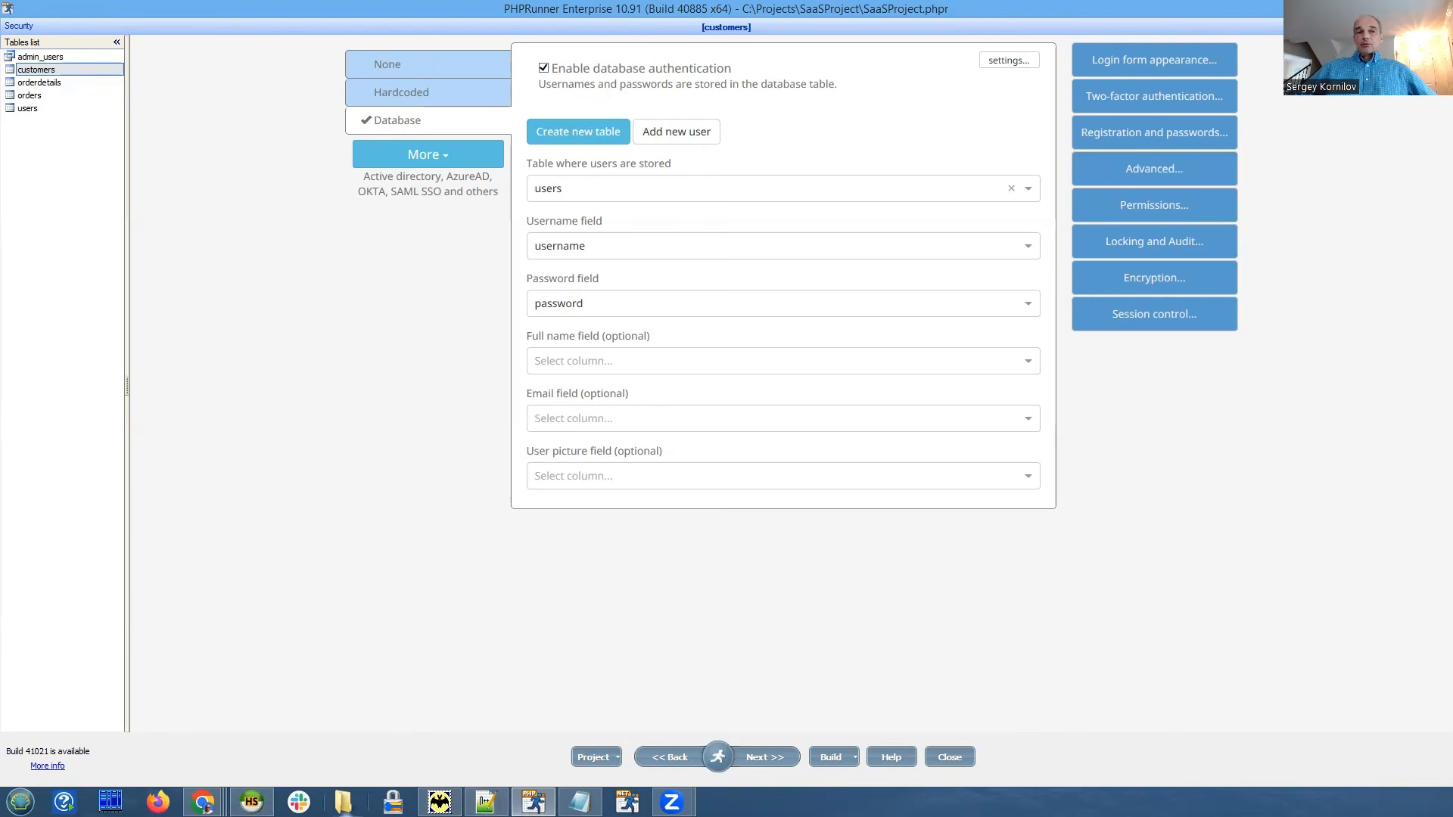
pyautogui.click(251, 802)
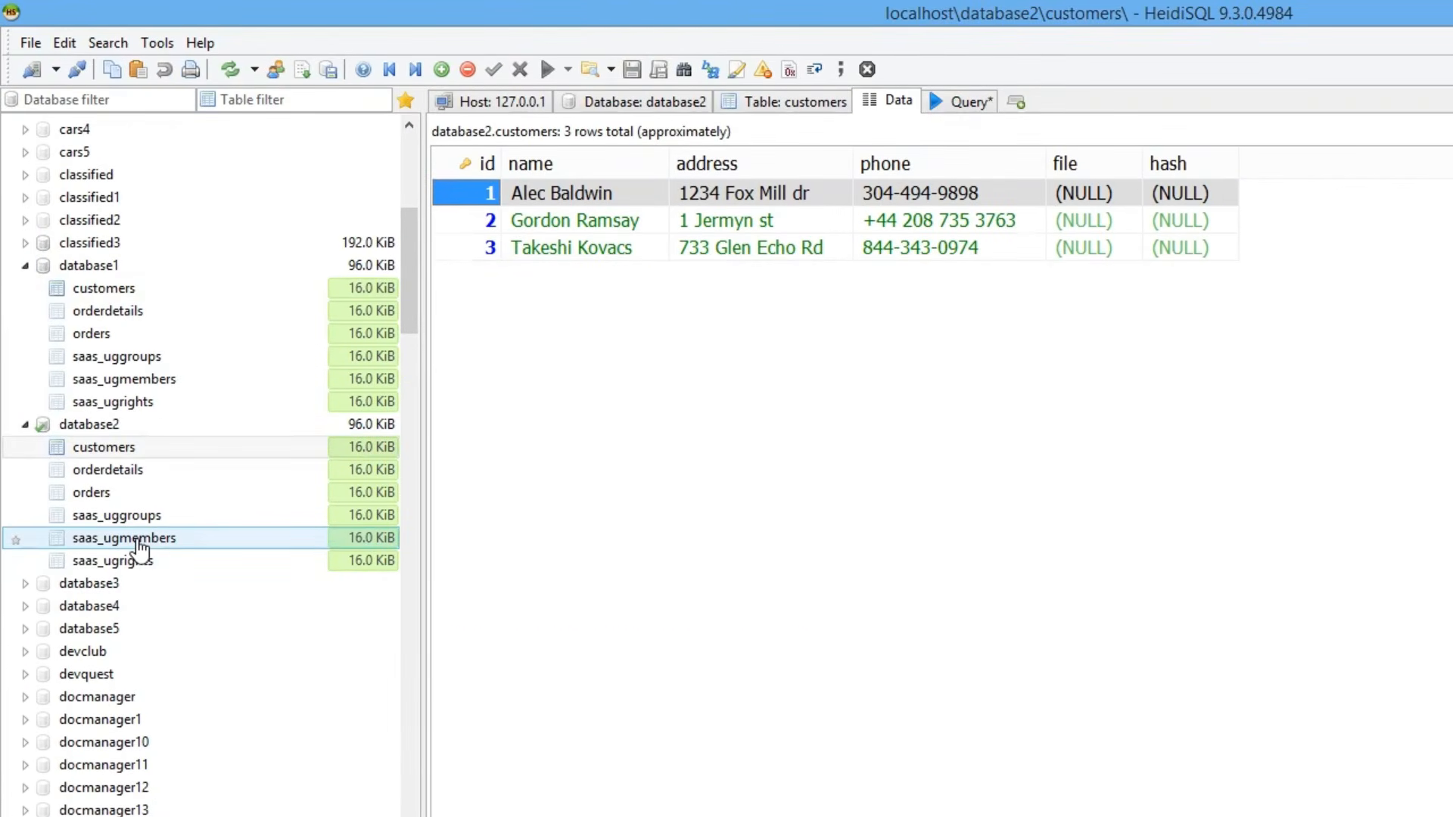
# View database2's saas_ugmembers data (user2 in group -1), then move to the saasdb database.
pyautogui.click(139, 546)
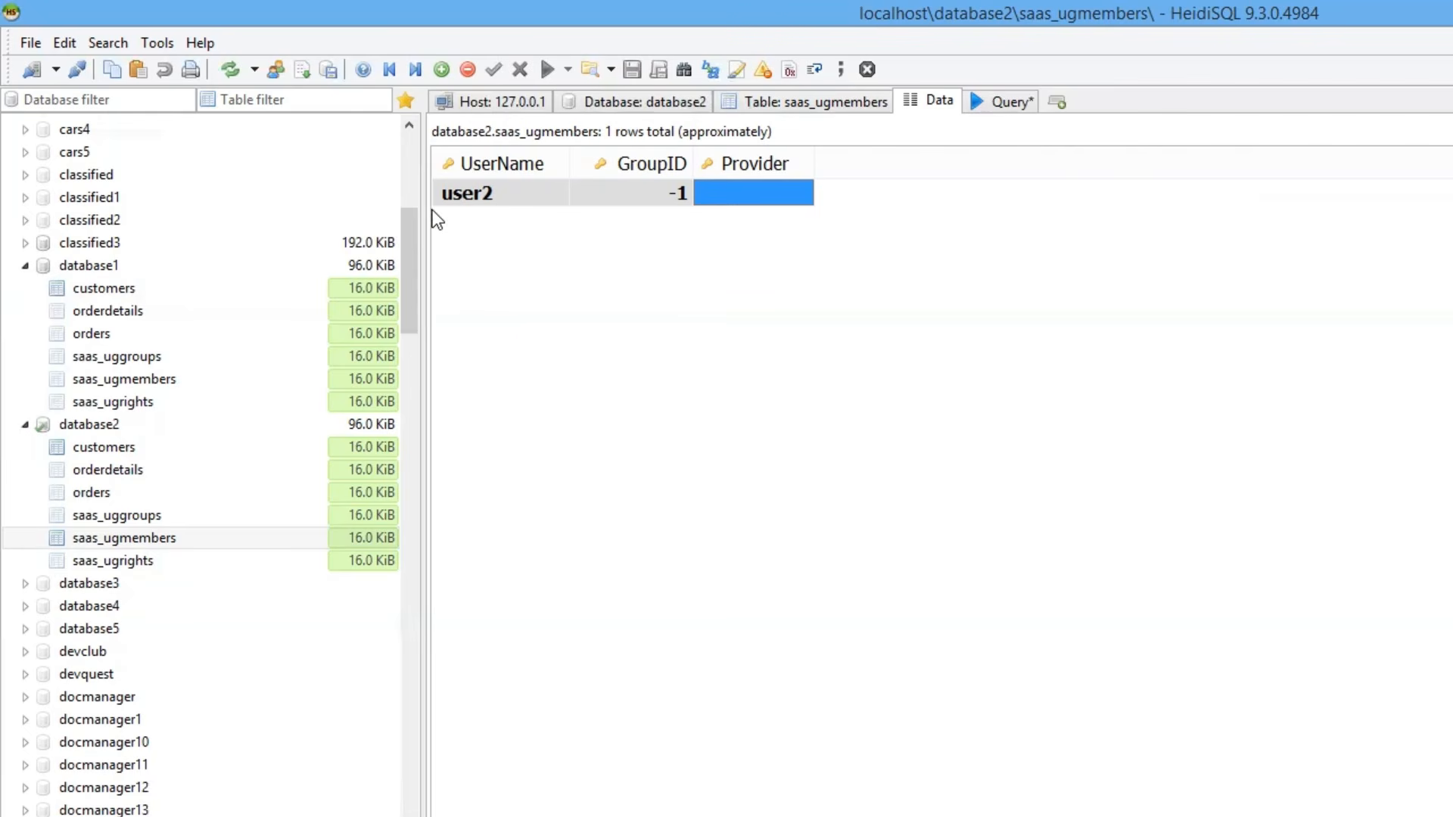
pyautogui.moveTo(413, 231); pyautogui.dragTo(432, 613)
pyautogui.click(76, 630)
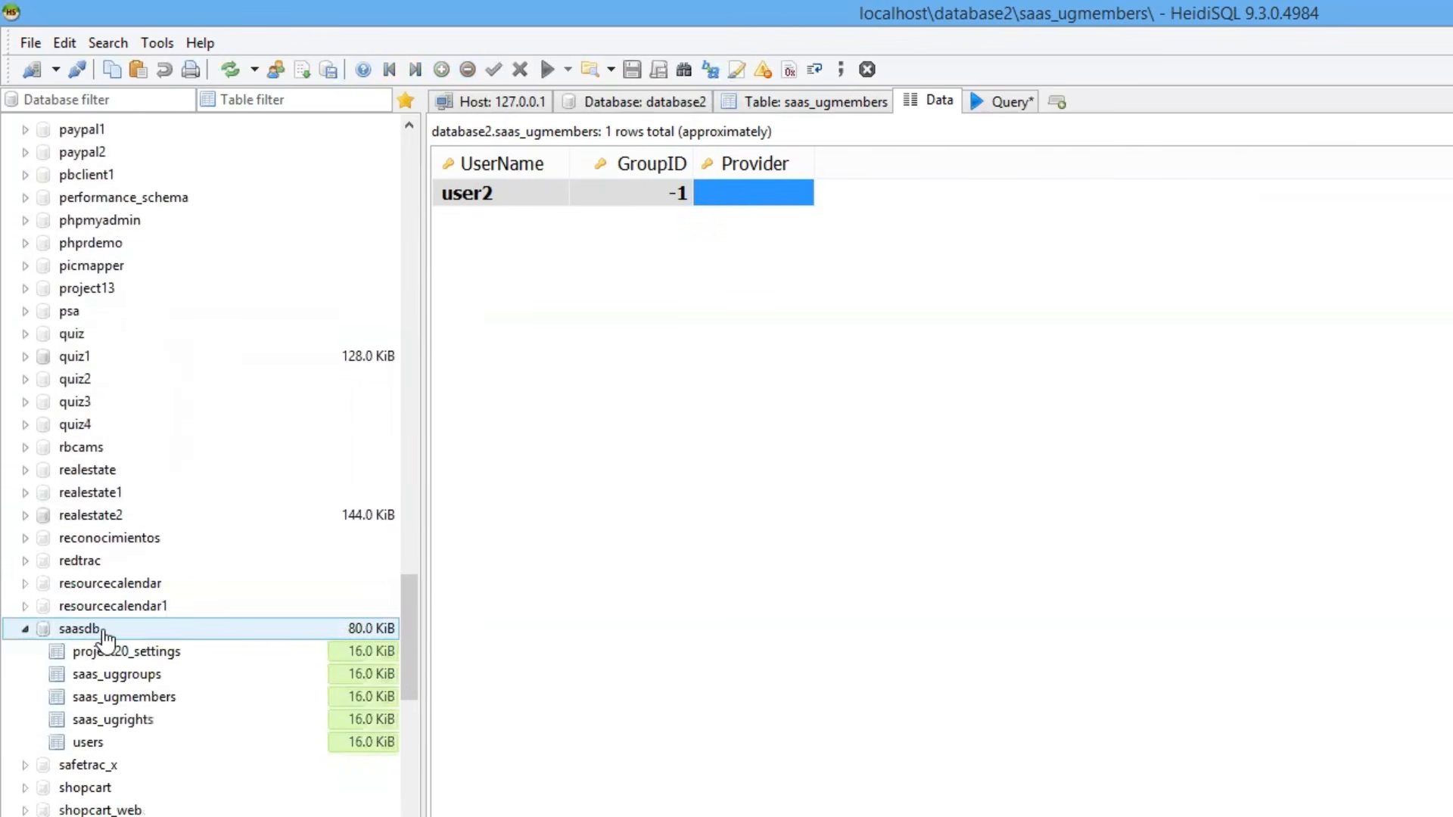
# Find the database2 user in saasdb's users table, then return to the SaaSProject Customers list.
pyautogui.click(102, 745)
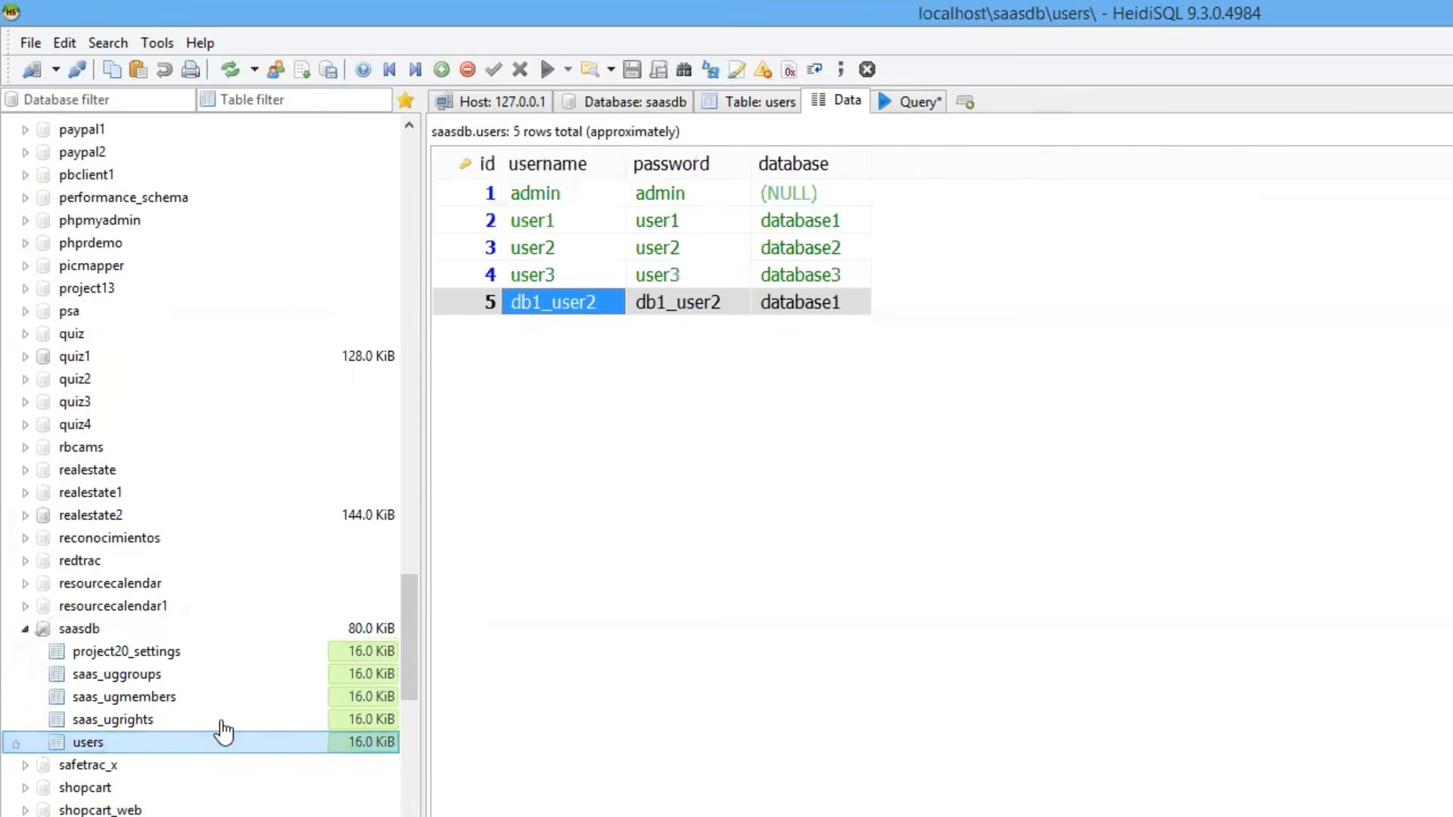
pyautogui.click(551, 248)
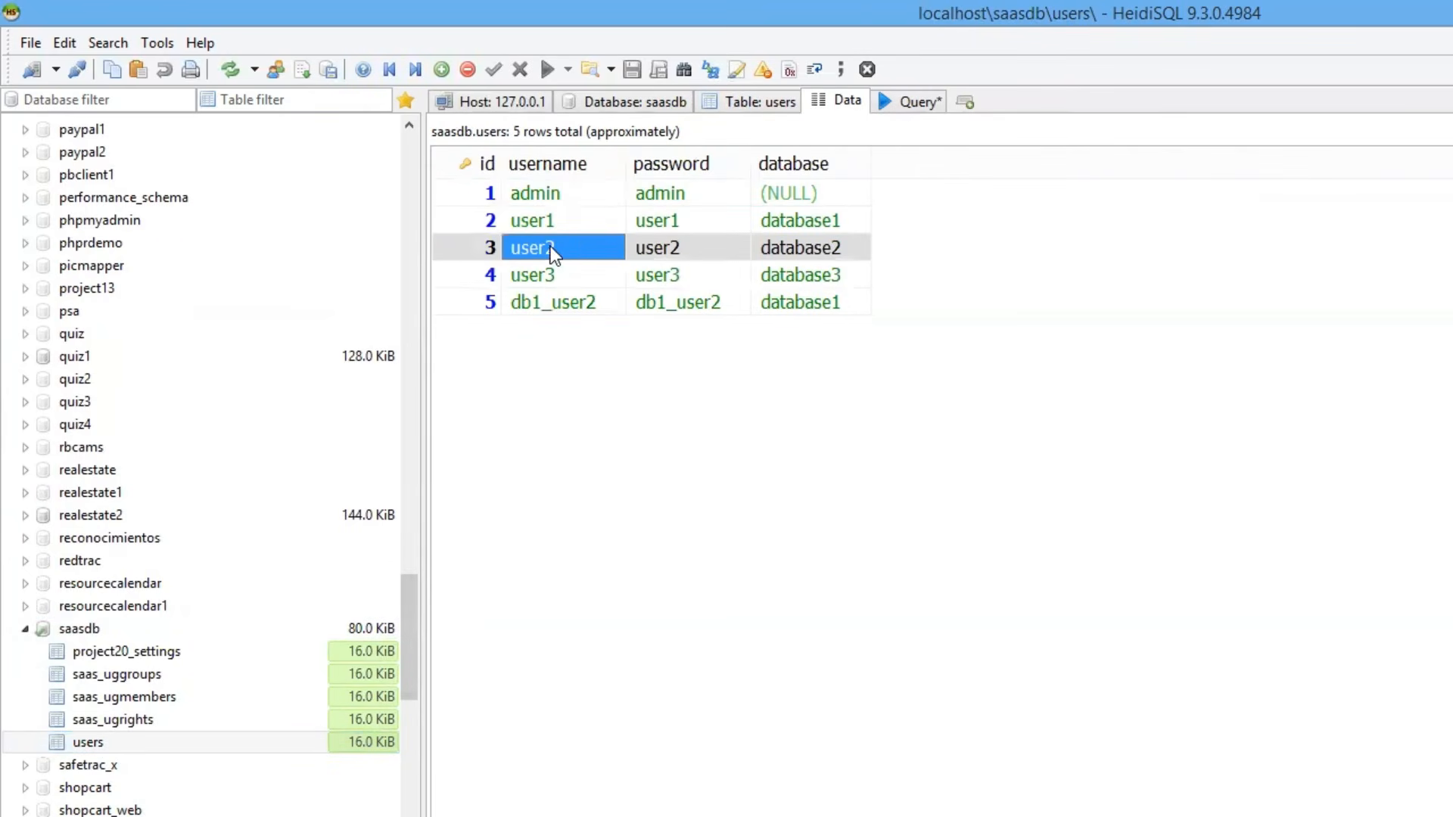
pyautogui.click(444, 247)
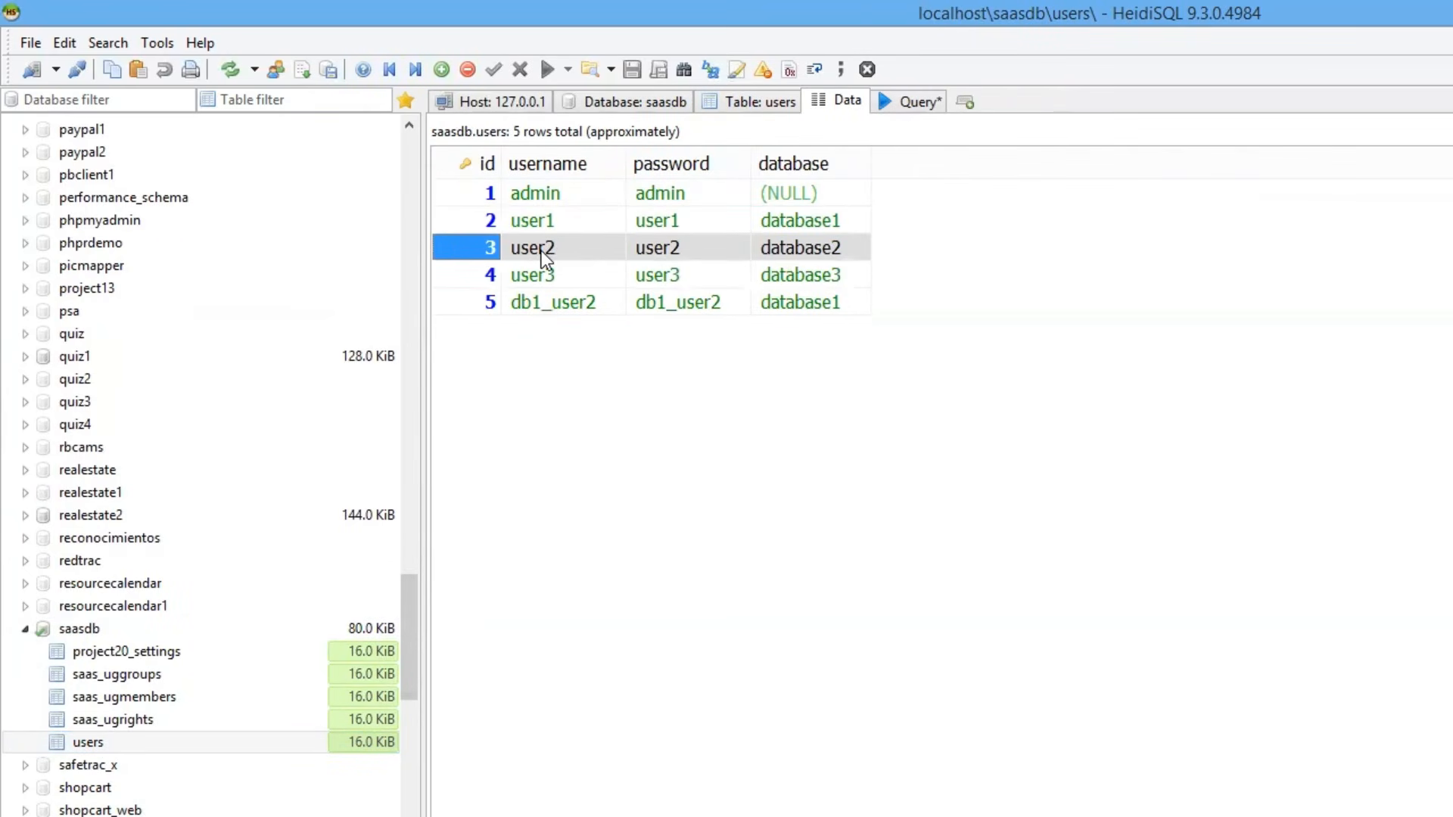
pyautogui.click(545, 250)
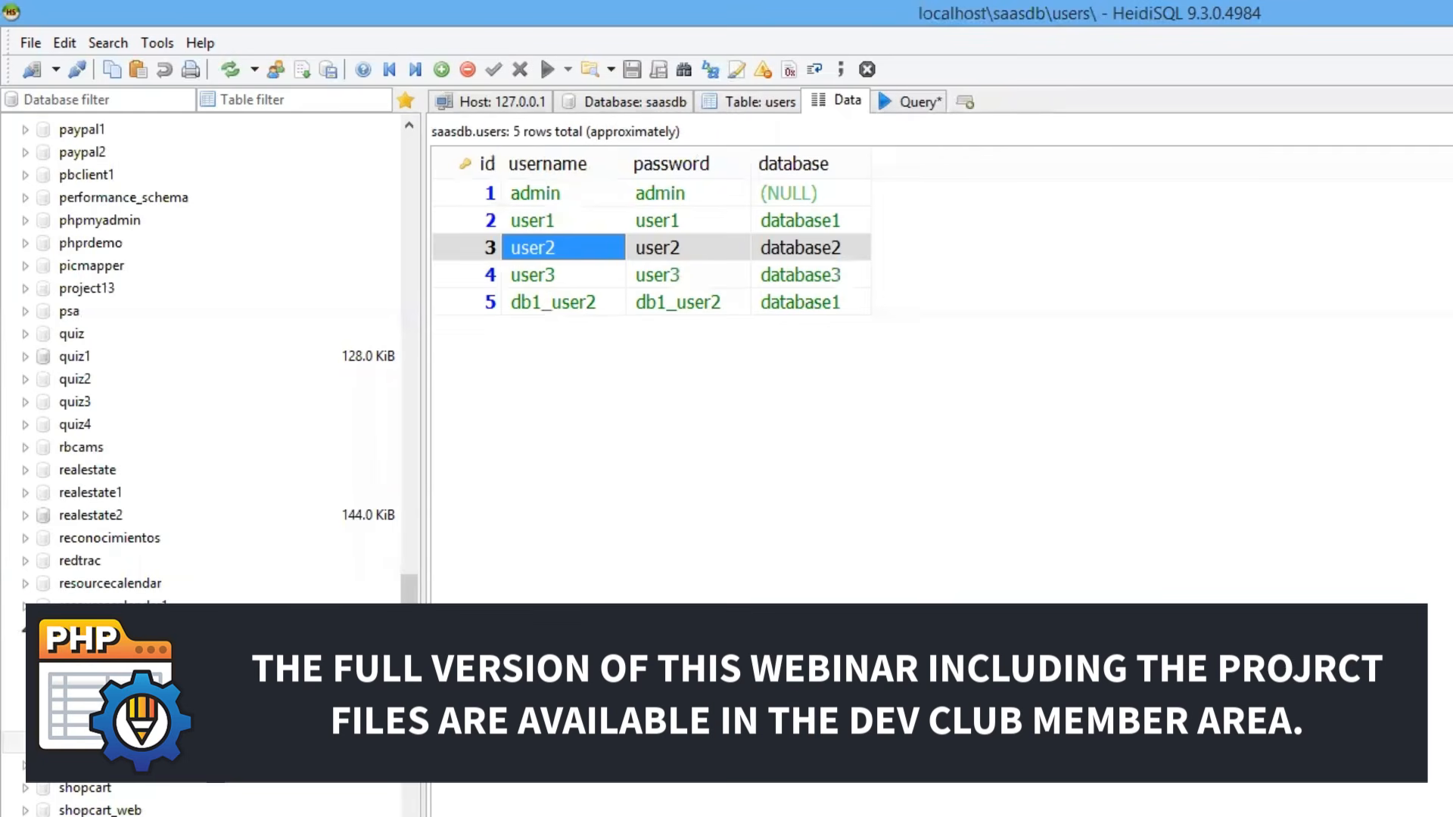
pyautogui.click(202, 802)
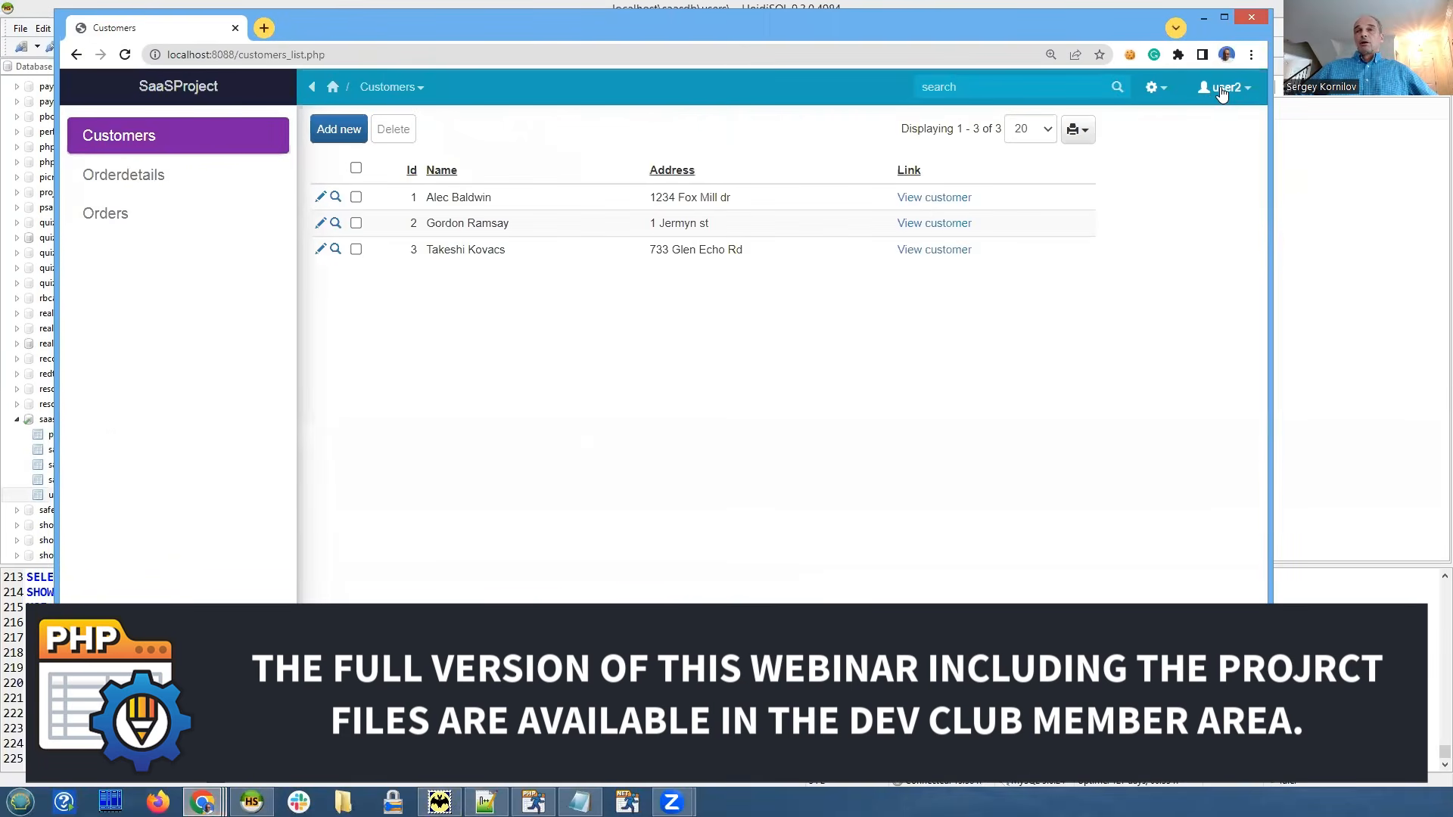
# Go to the Admin Area's Add/Edit users list and start a new user.
pyautogui.click(1221, 89)
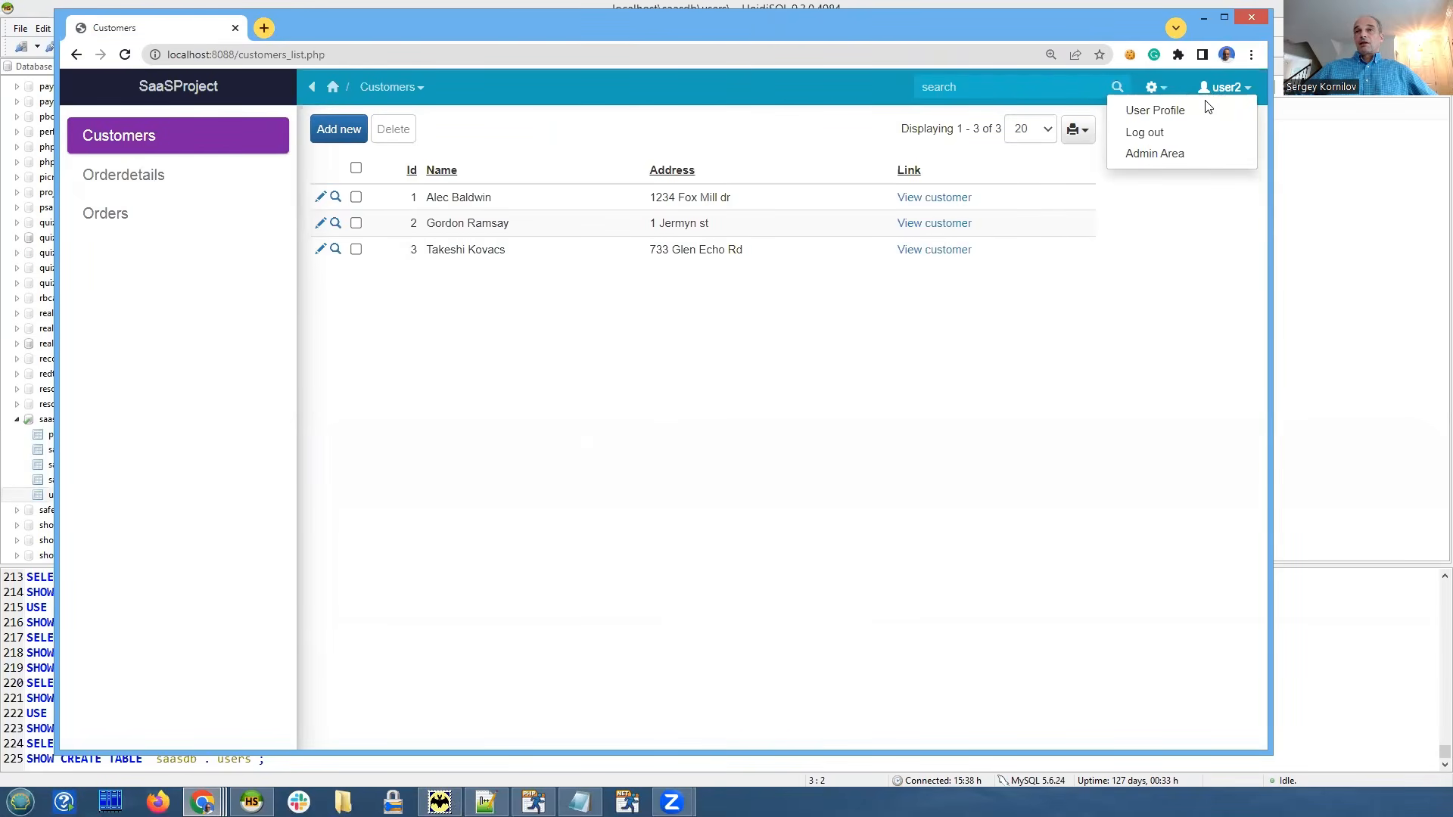
pyautogui.click(1160, 153)
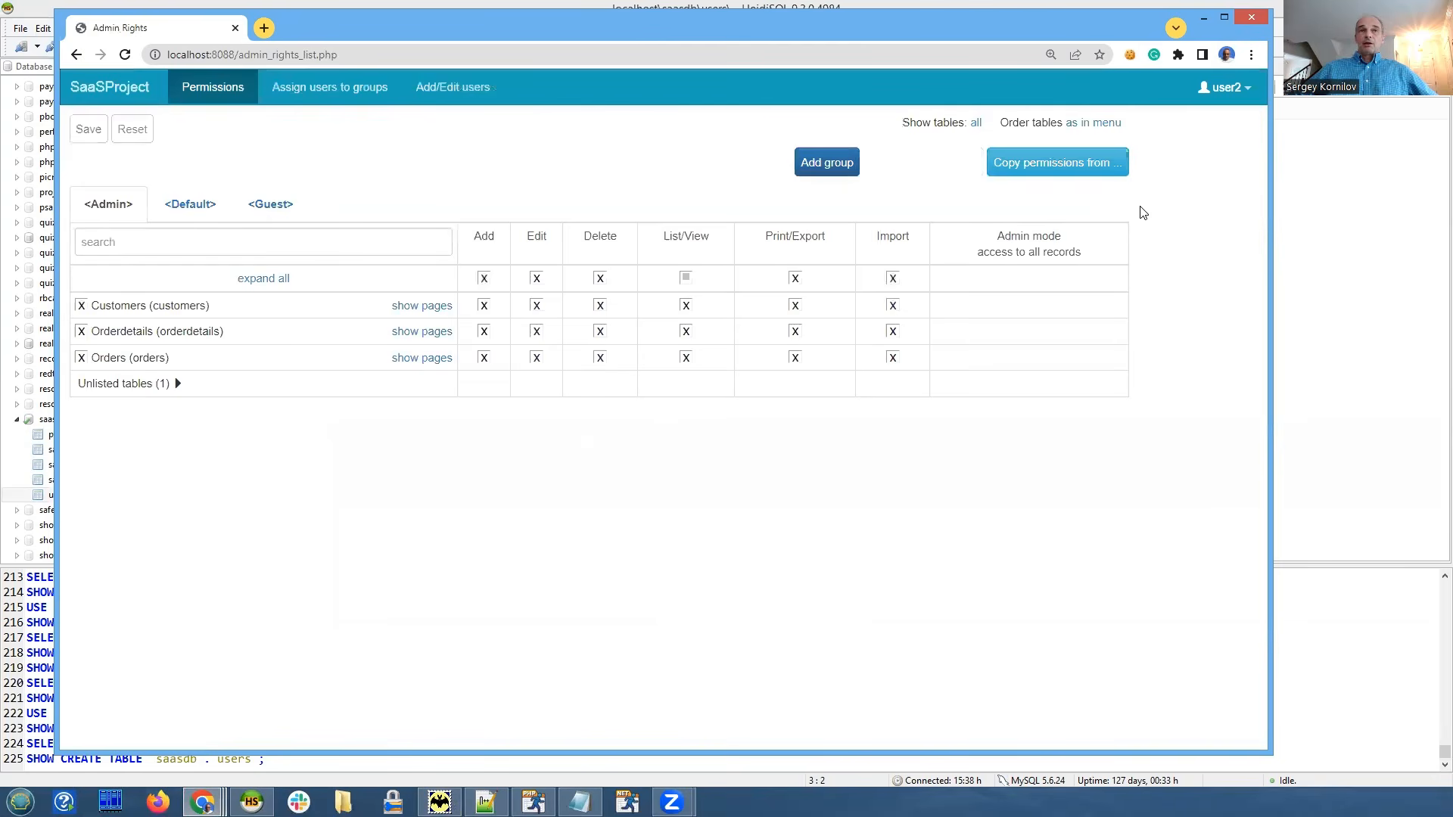
pyautogui.click(454, 89)
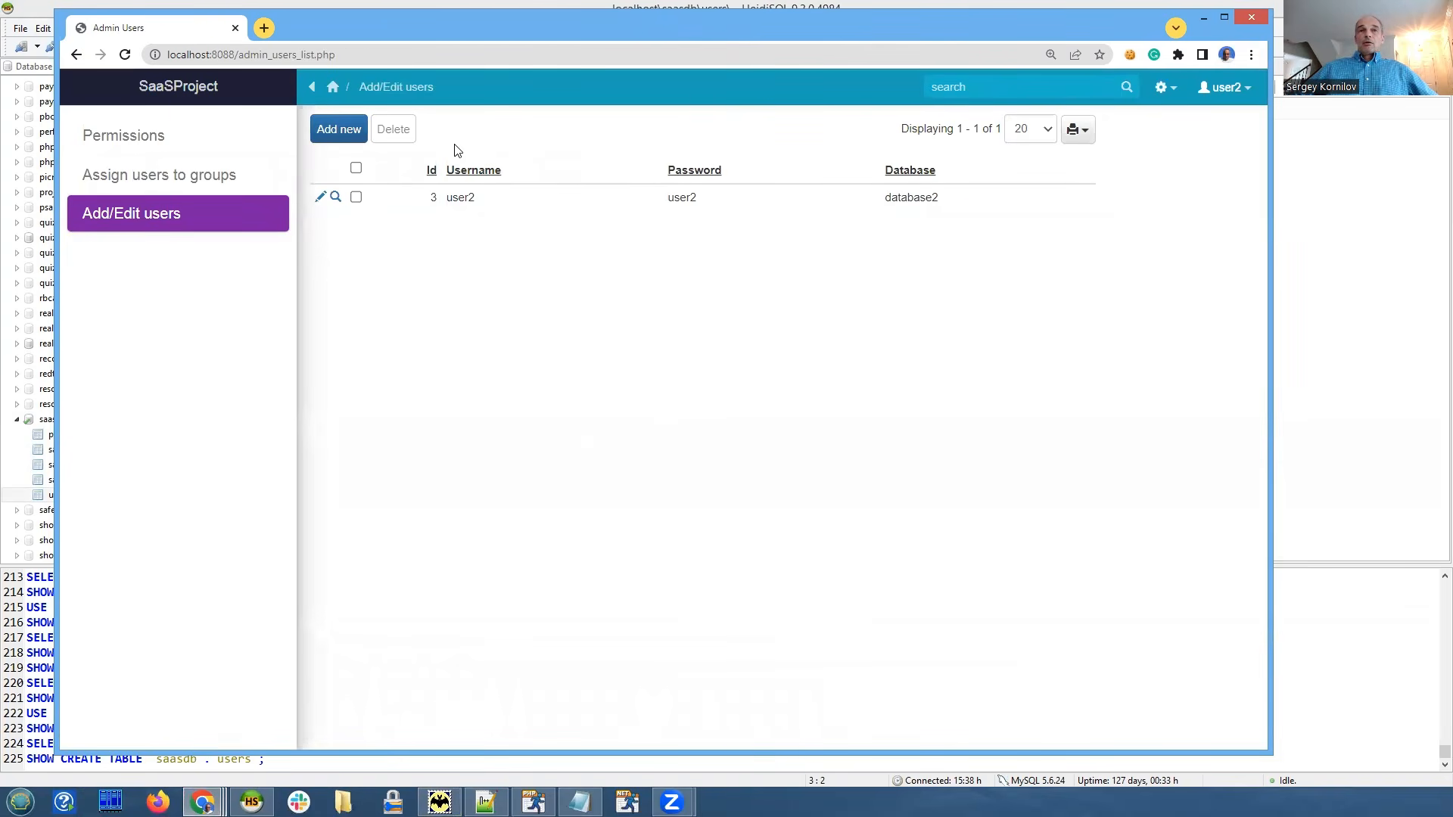
pyautogui.click(344, 135)
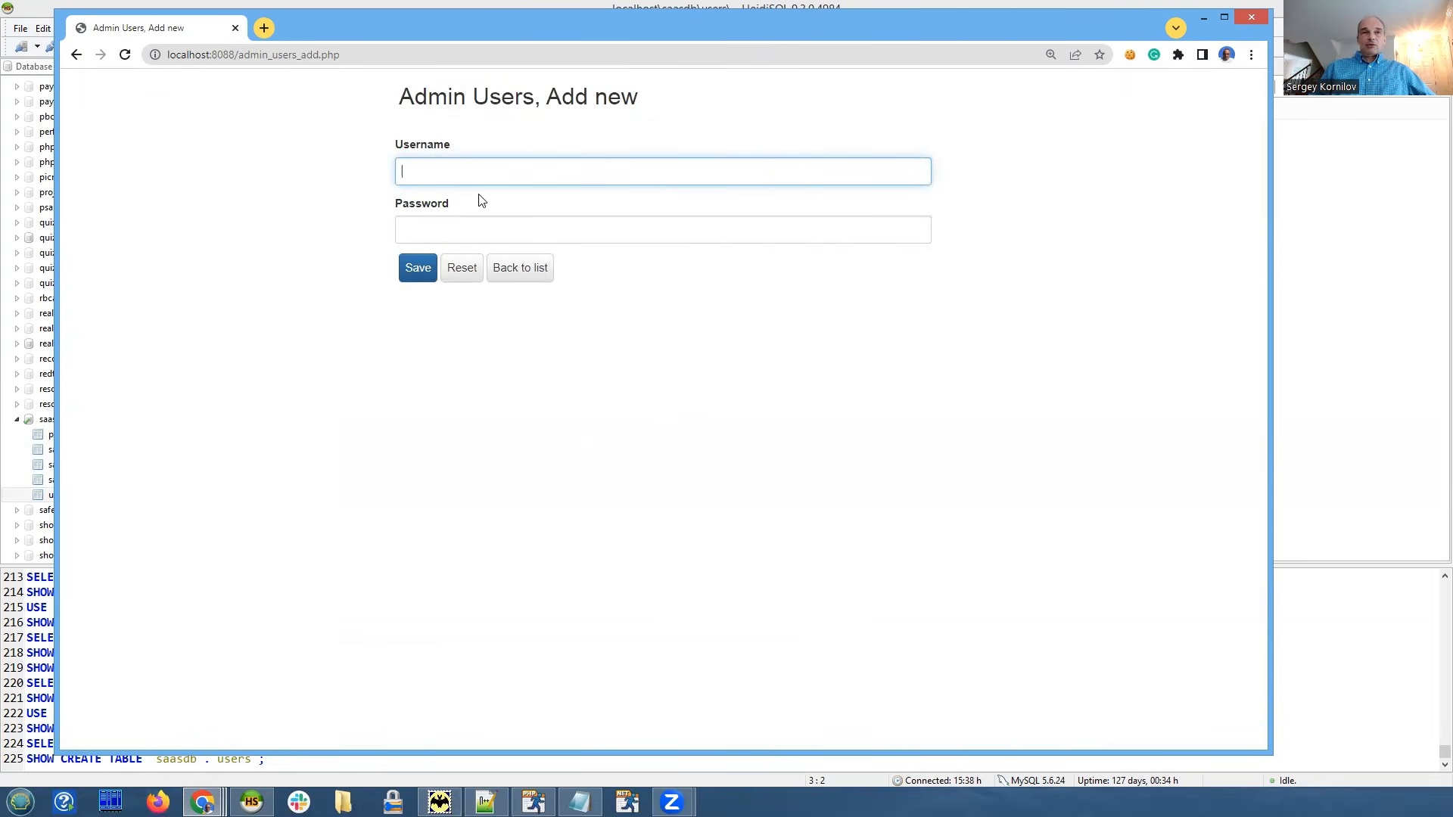
# Create user db2_test2 with the username copied as its password, and save it.
pyautogui.write('db2')
pyautogui.write('_test21')
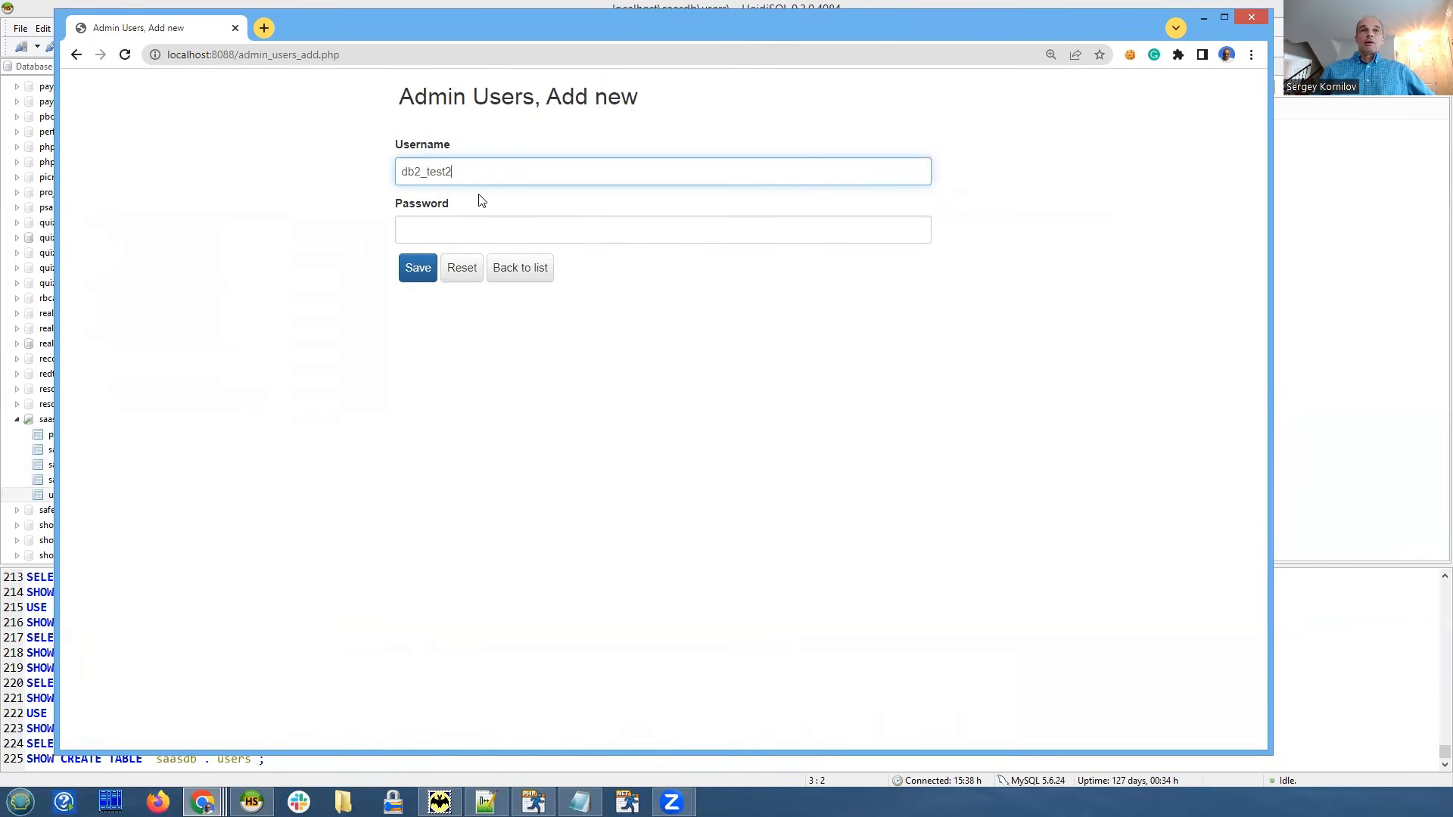
pyautogui.hotkey('ctrl', 'a')
pyautogui.hotkey('ctrl', 'c')
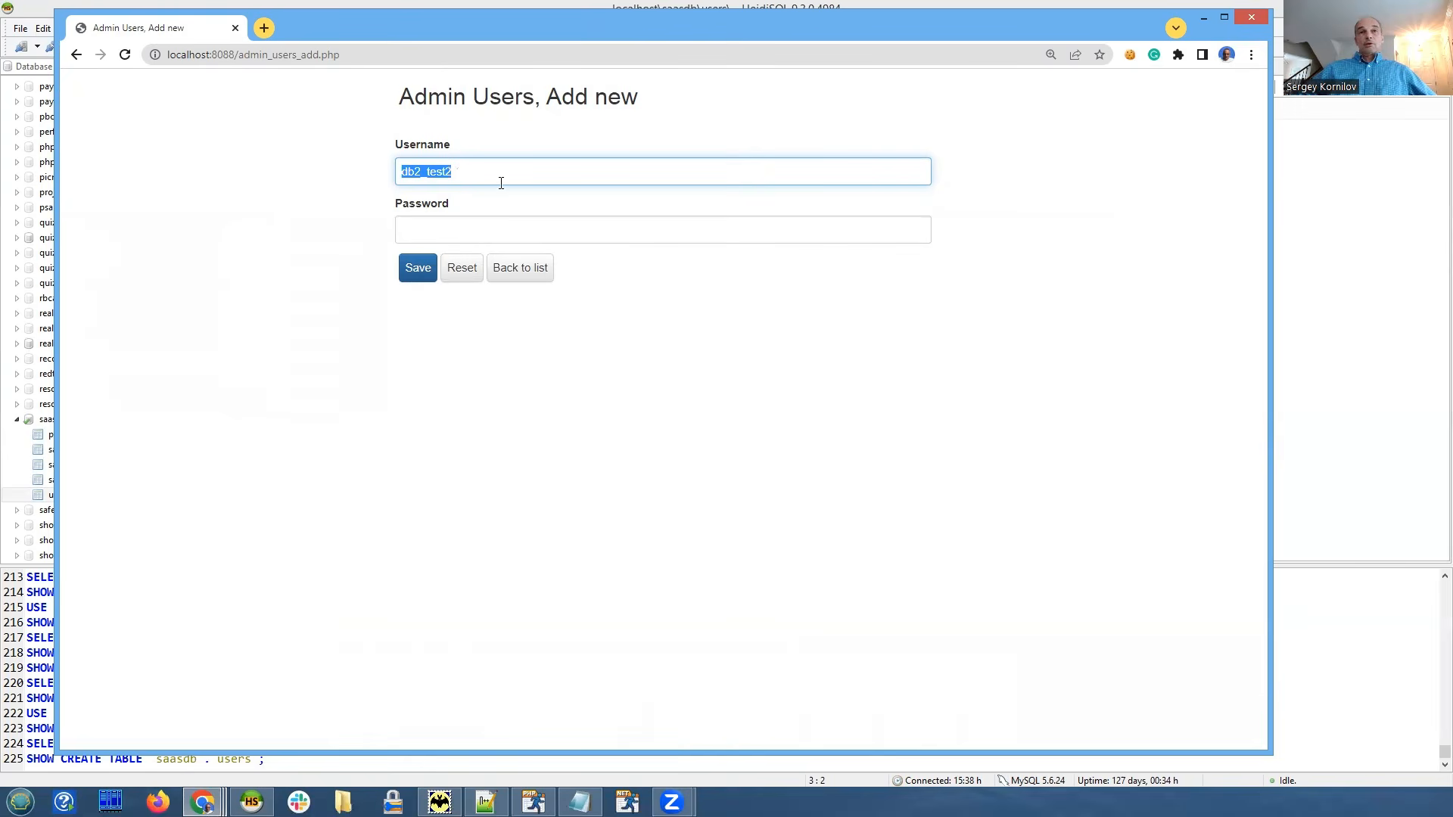
pyautogui.click(478, 230)
pyautogui.hotkey('ctrl', 'v')
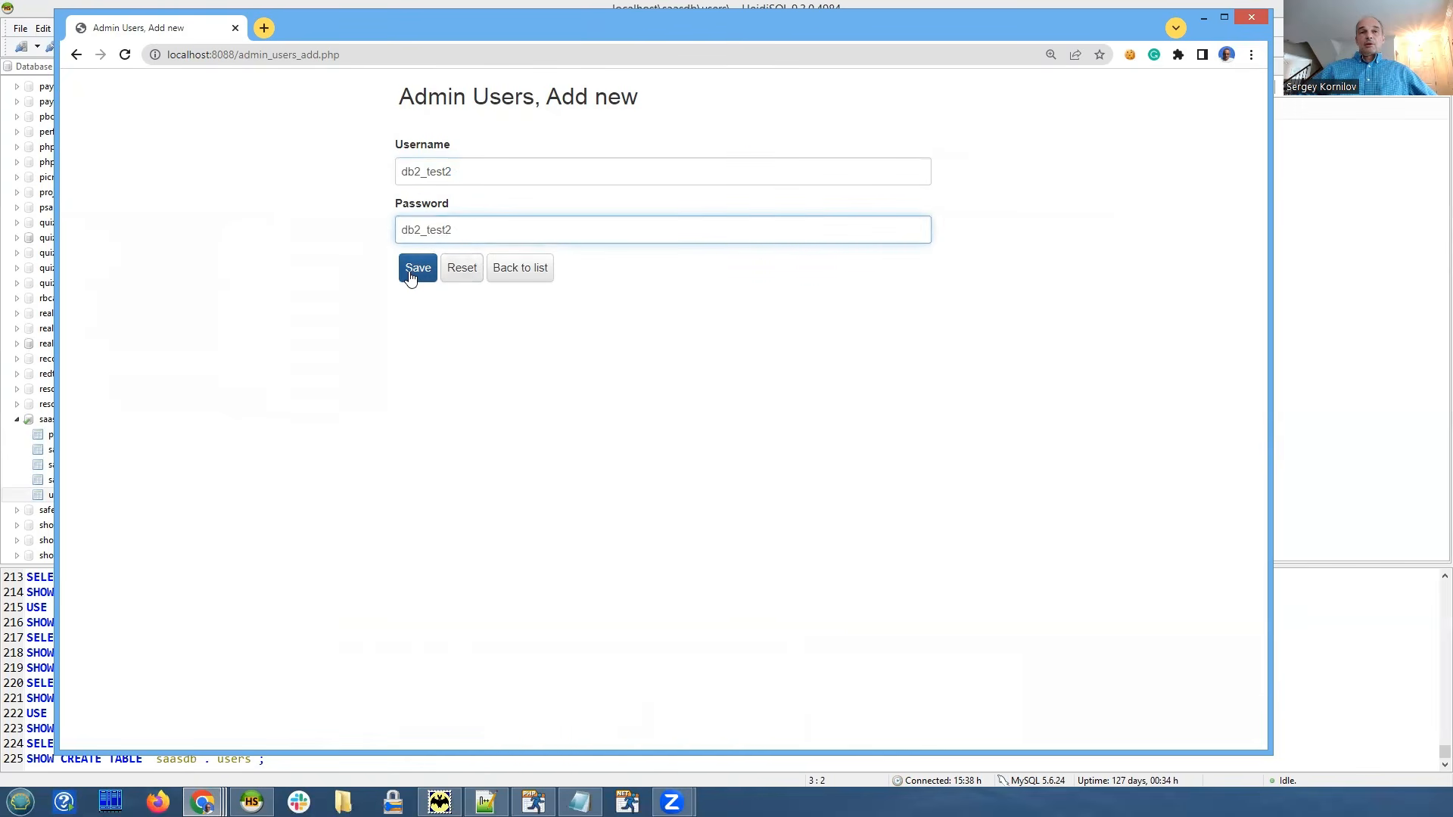
pyautogui.click(416, 274)
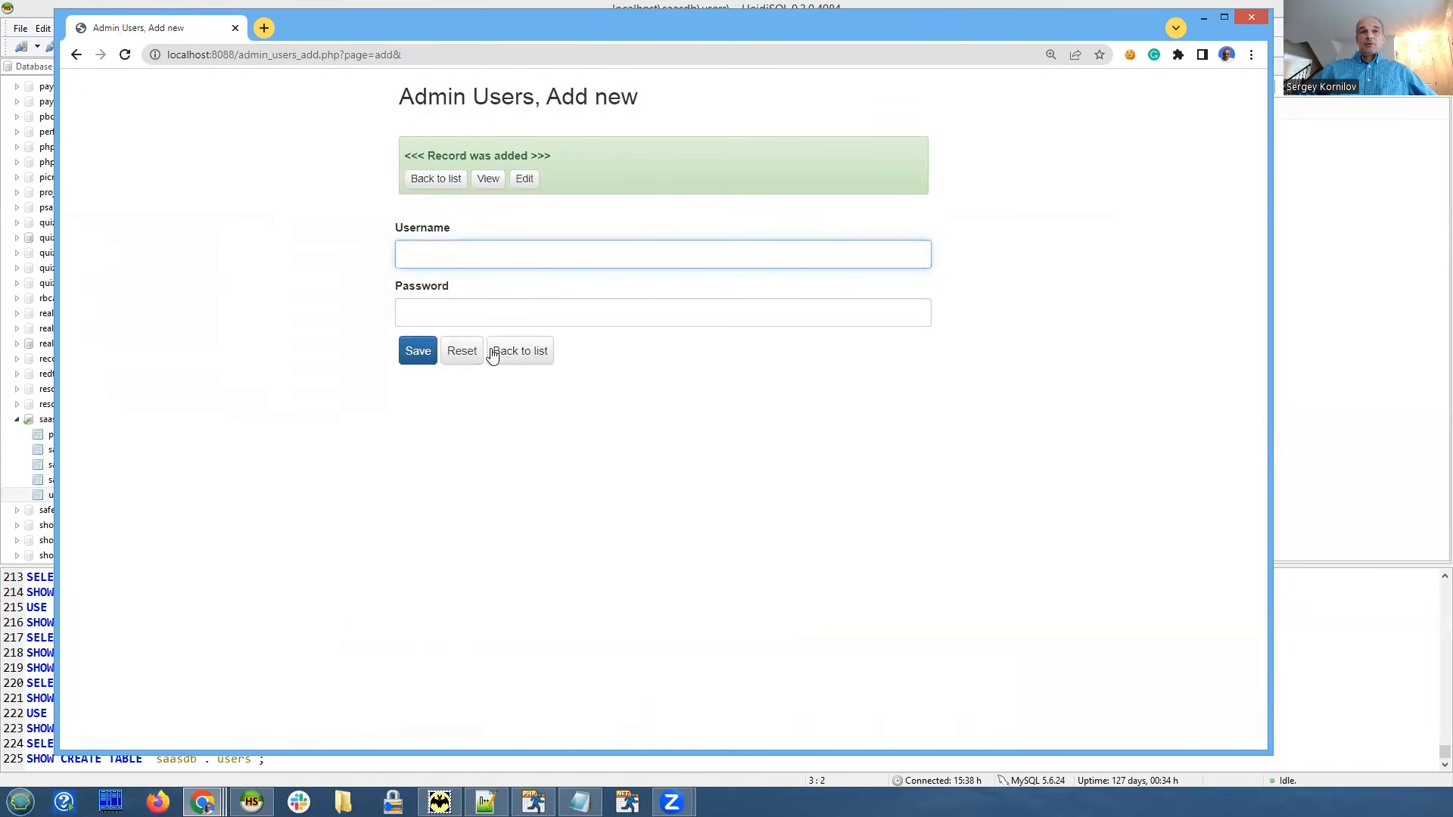
pyautogui.click(499, 356)
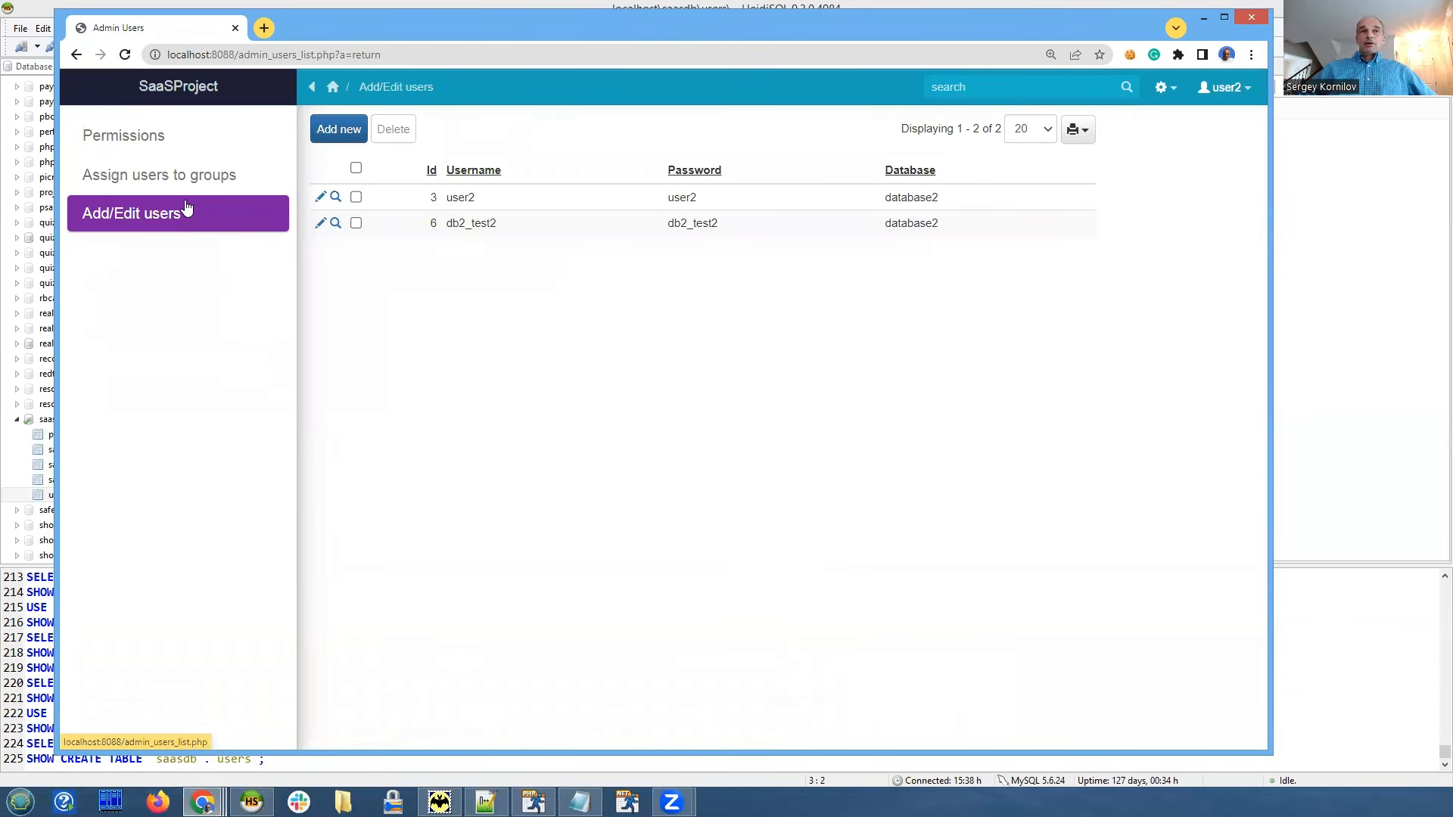
# Review the user-to-group assignments and the Admin group's table permissions.
pyautogui.click(174, 181)
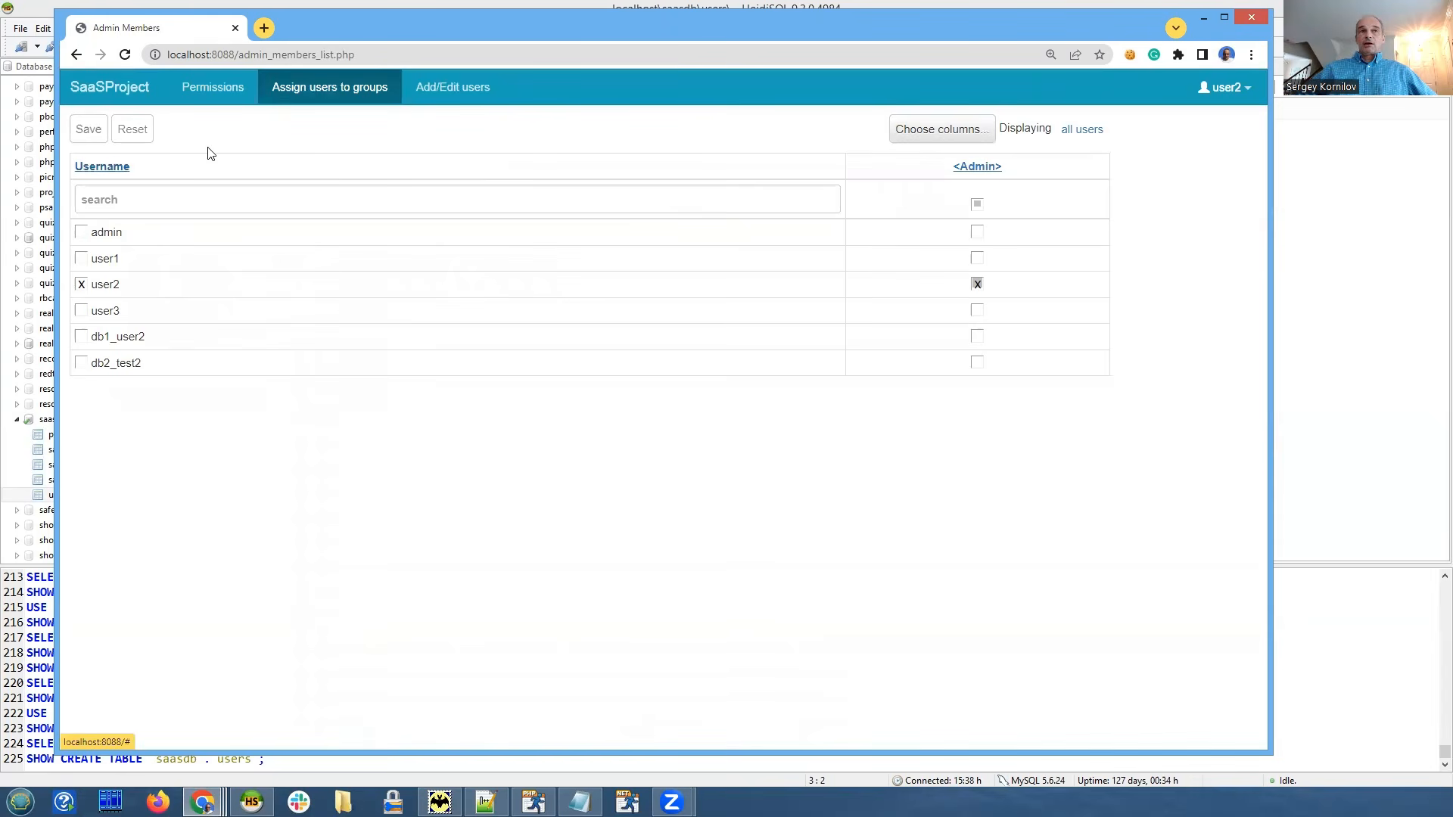
pyautogui.click(218, 88)
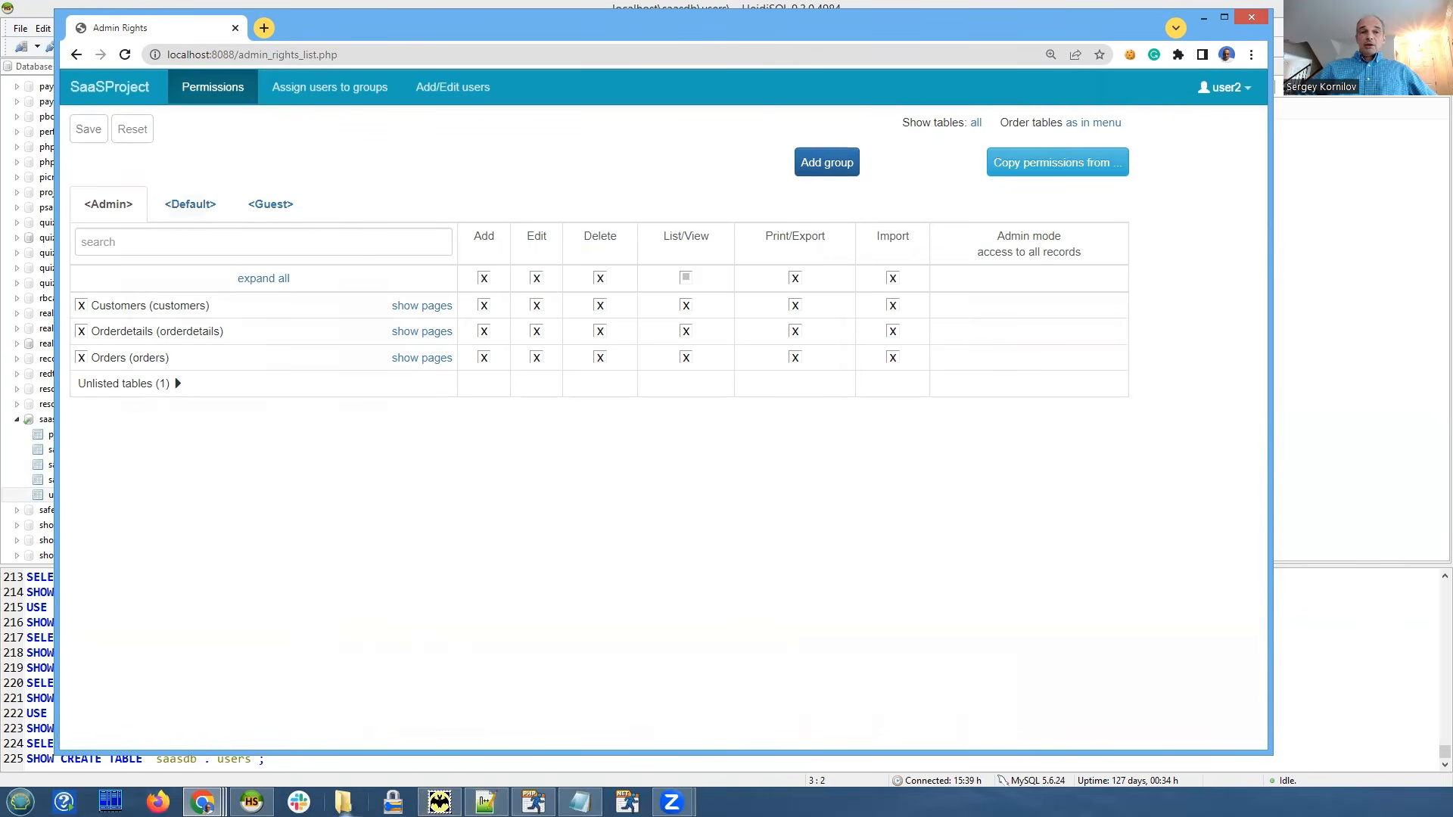
pyautogui.click(251, 802)
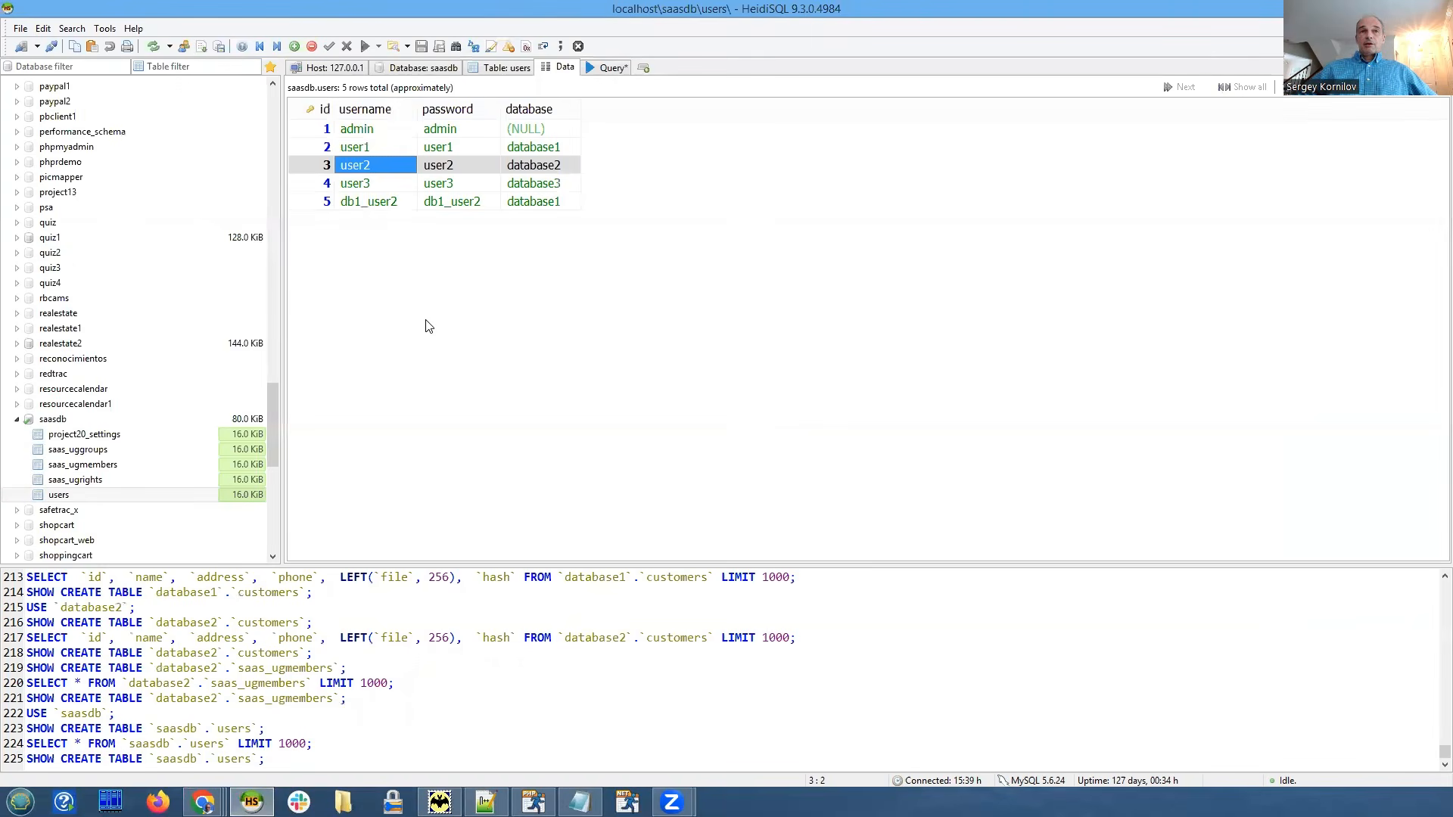
# Refresh HeidiSQL's users grid to confirm db2_test2 as row 6 on database2.
pyautogui.press('F5')
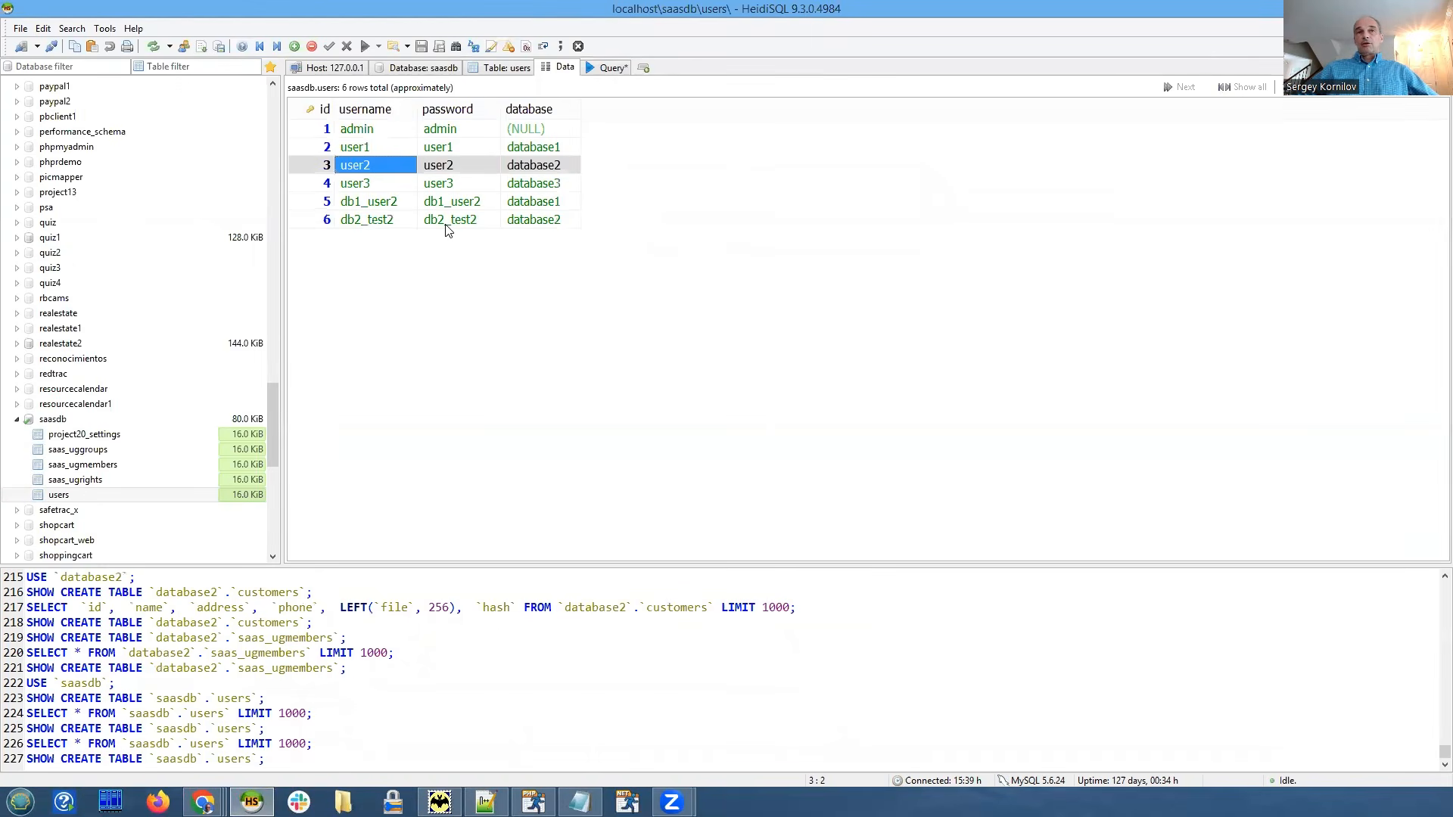
pyautogui.click(362, 225)
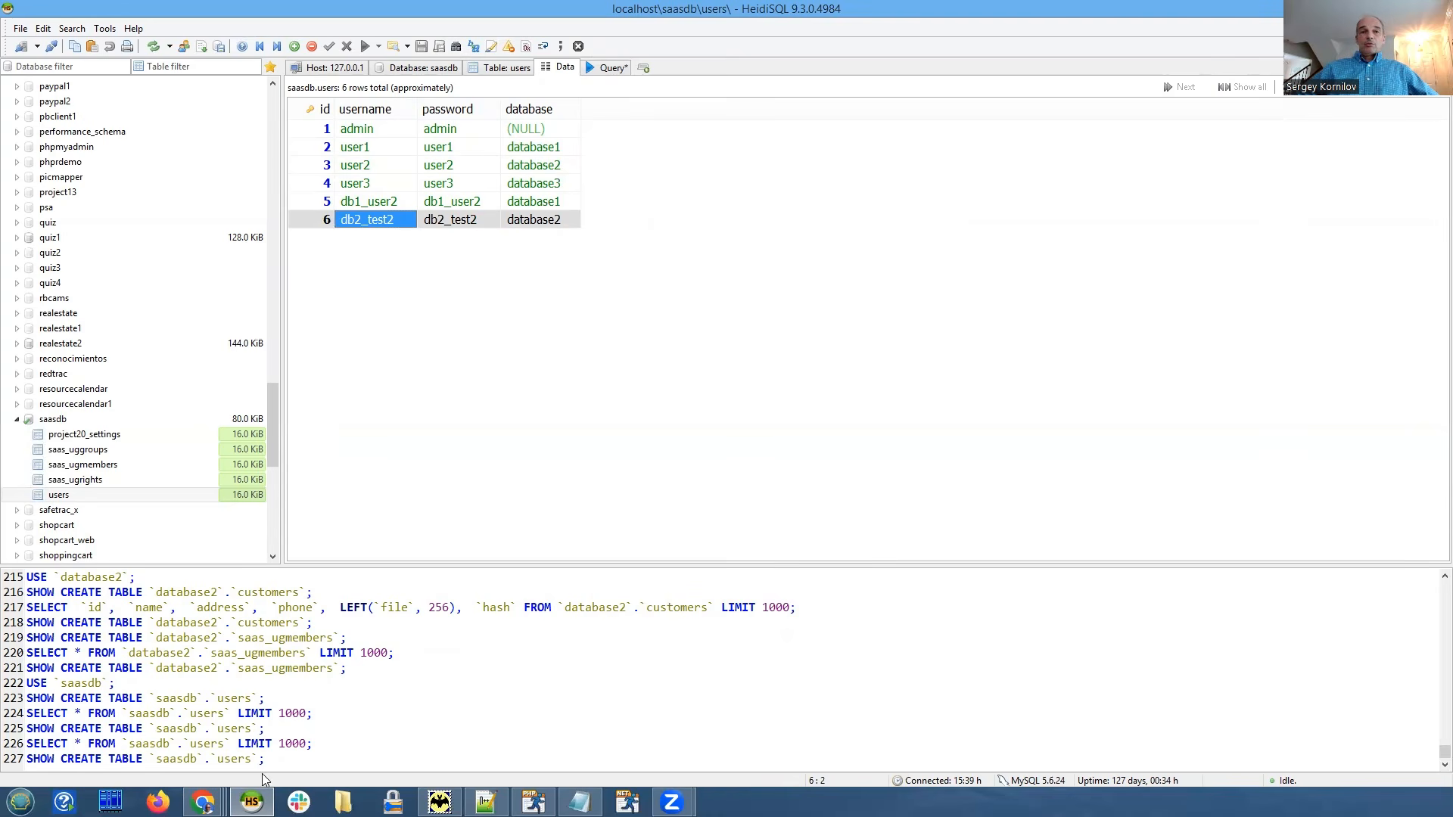
pyautogui.moveTo(202, 802)
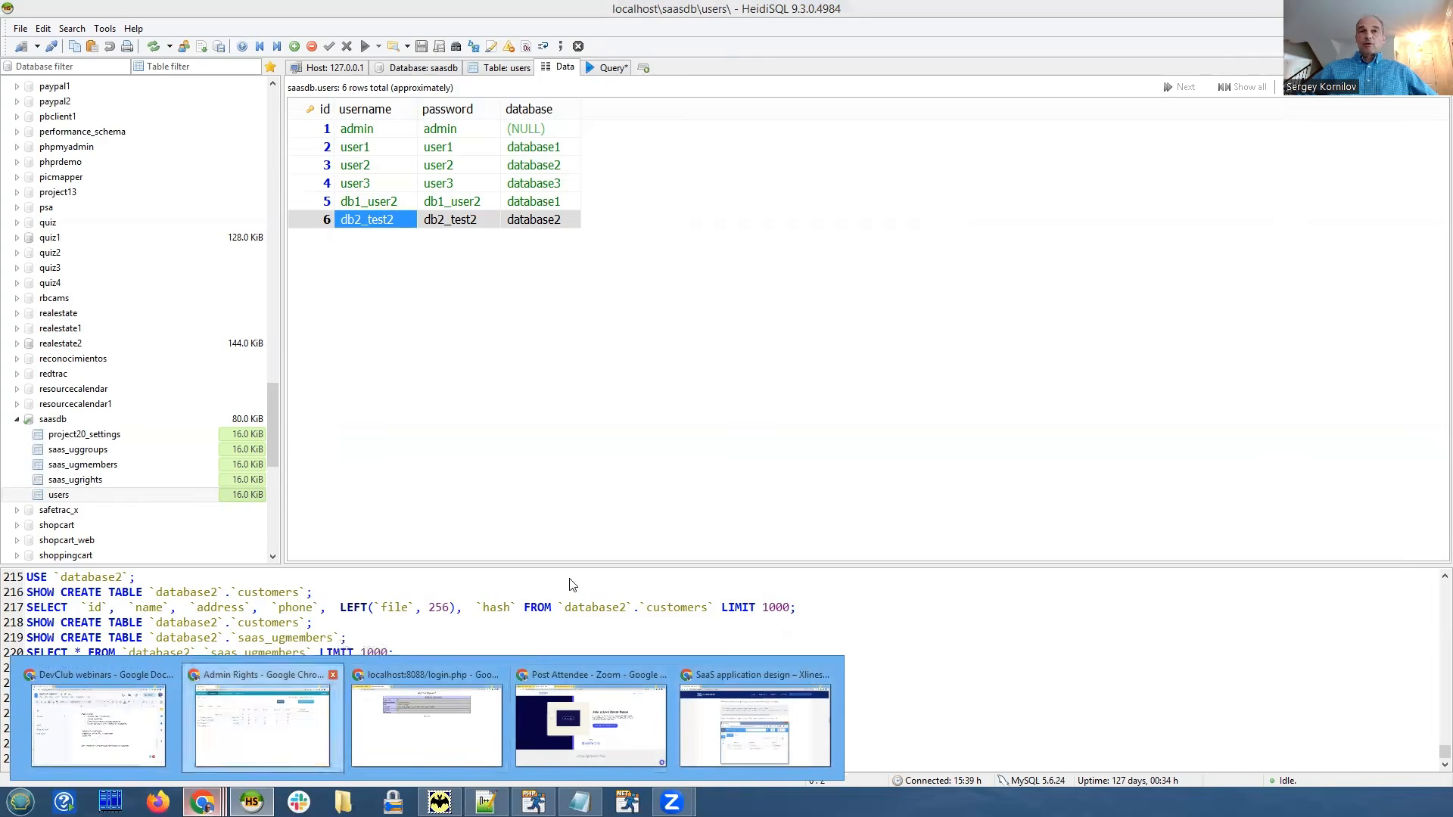
pyautogui.click(262, 725)
# Log out and sign back in as db2_test2, dismissing Chrome's save-password prompt.
pyautogui.click(1225, 87)
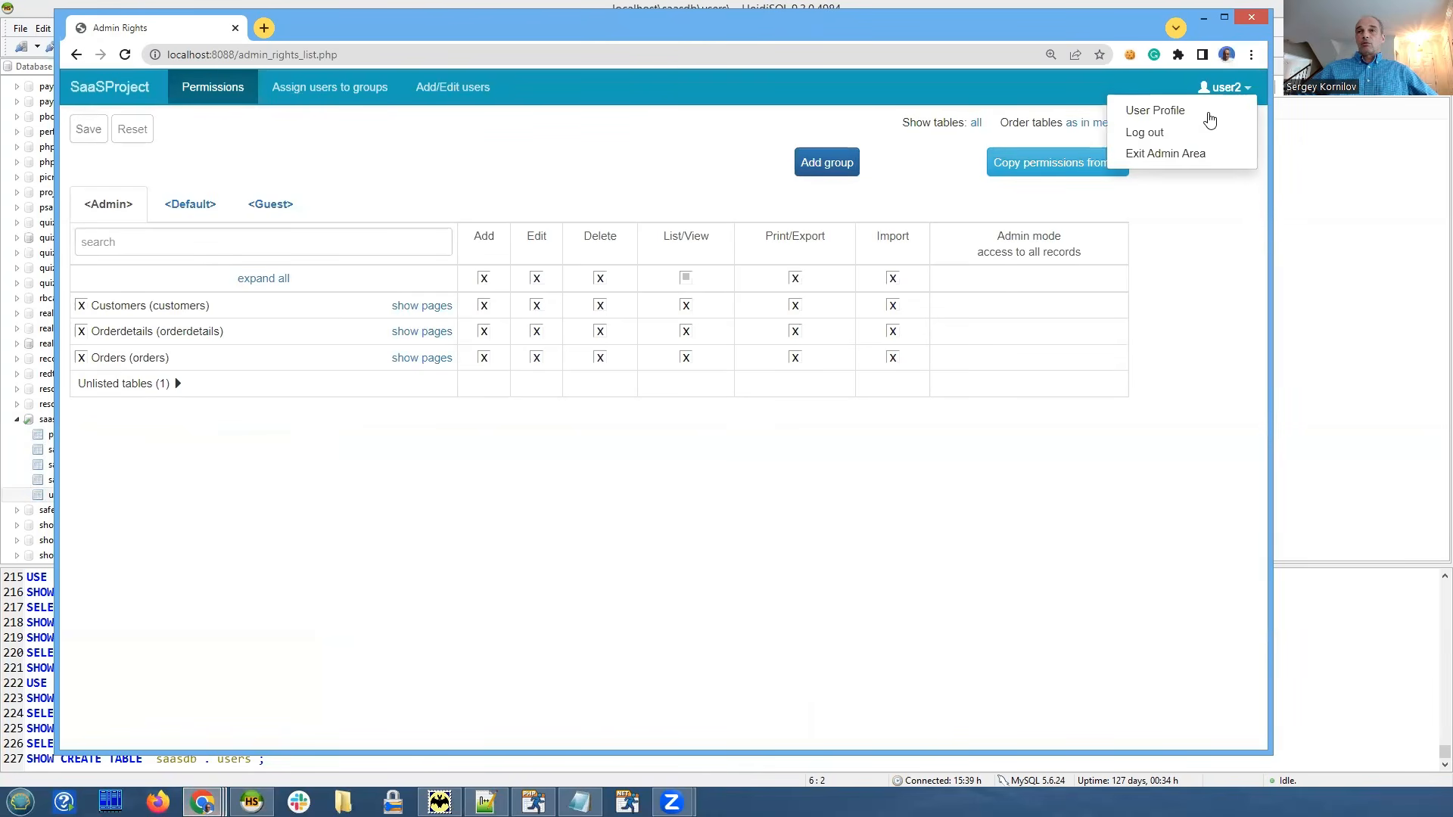
pyautogui.click(1147, 141)
pyautogui.click(323, 357)
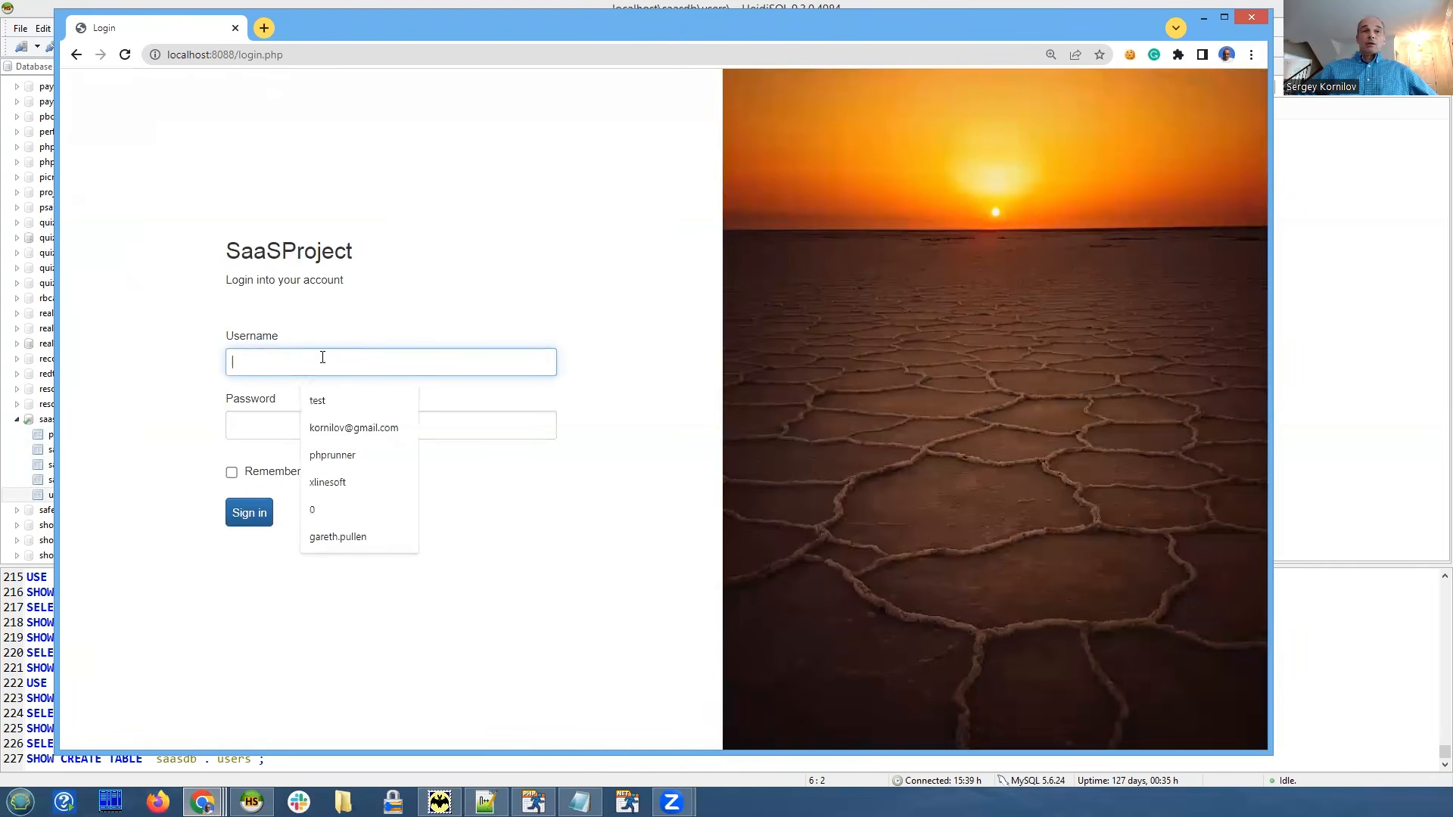
pyautogui.hotkey('ctrl', 'v')
pyautogui.click(288, 432)
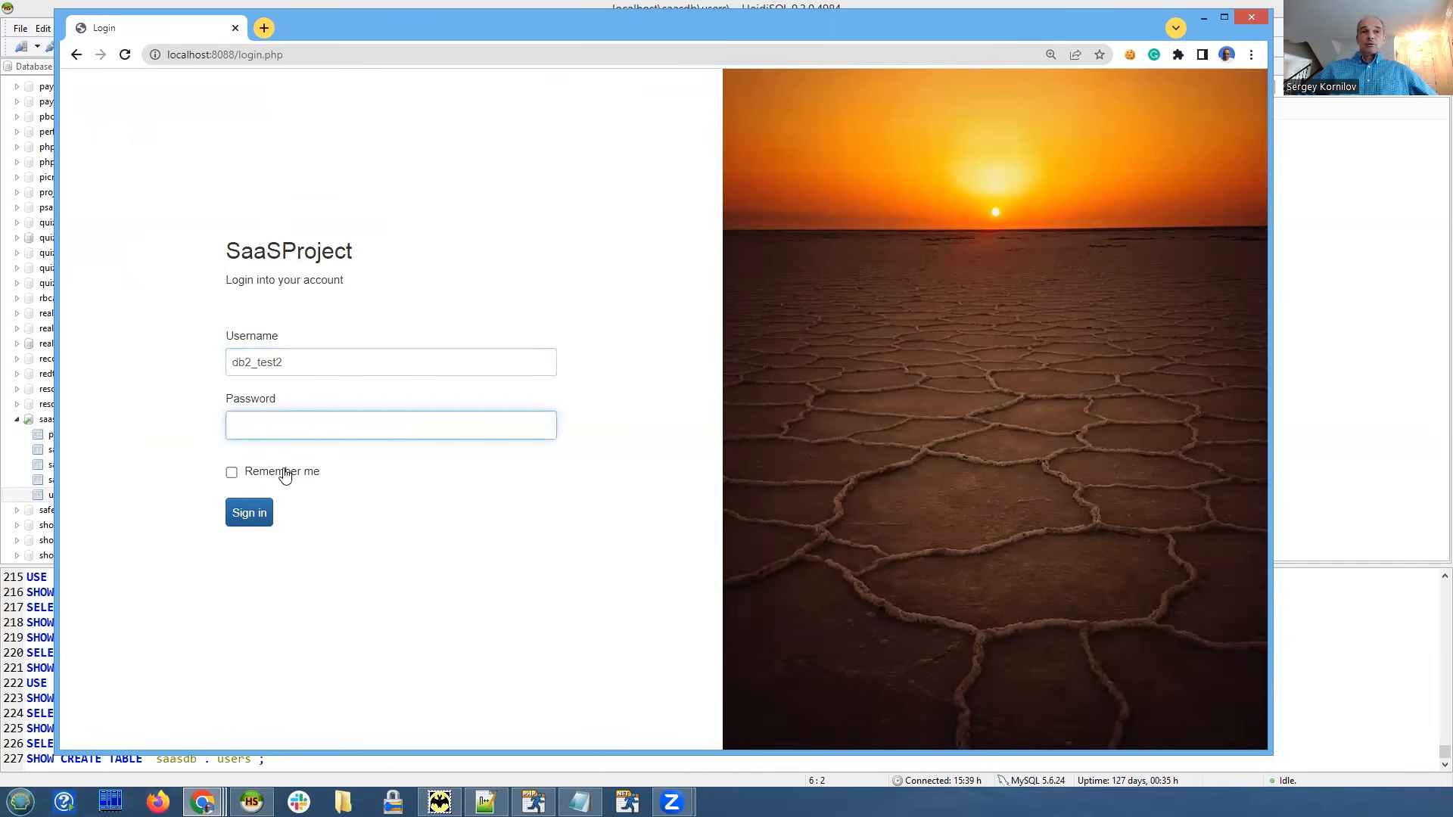
pyautogui.hotkey('ctrl', 'v')
pyautogui.click(257, 515)
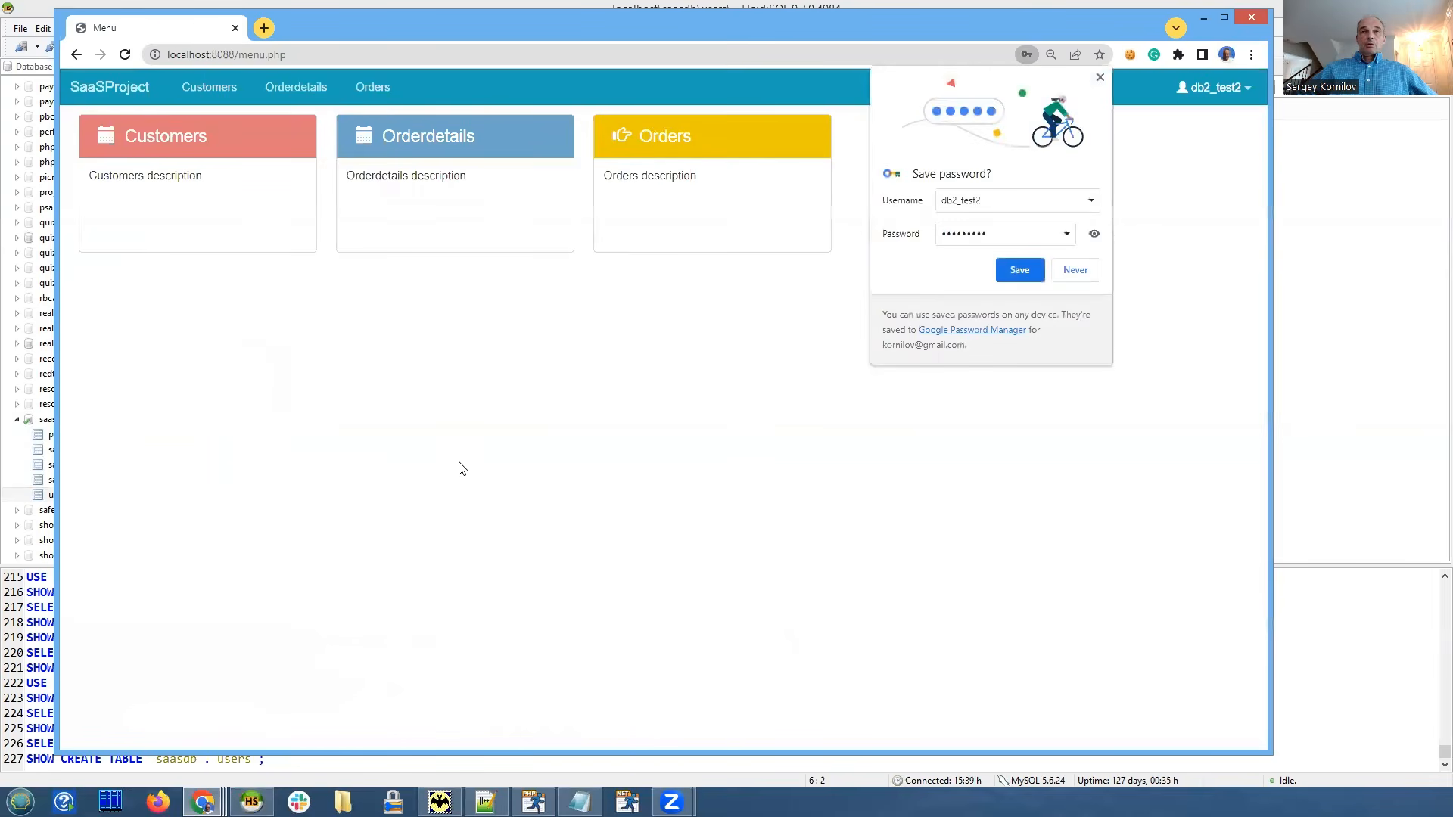
pyautogui.click(1100, 77)
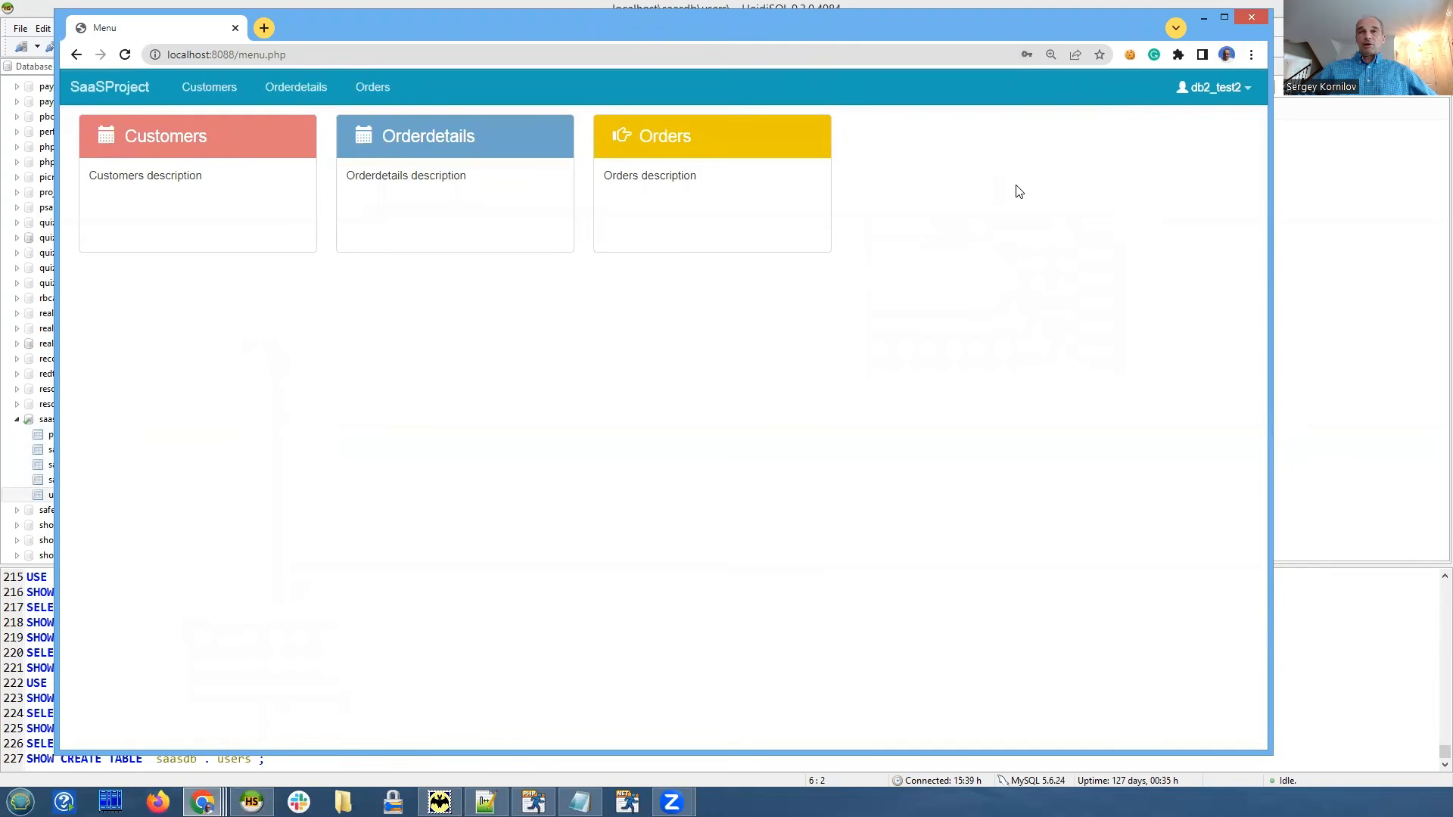
# Compare the database values of rows 6 and 5 in HeidiSQL's users grid.
pyautogui.click(1295, 284)
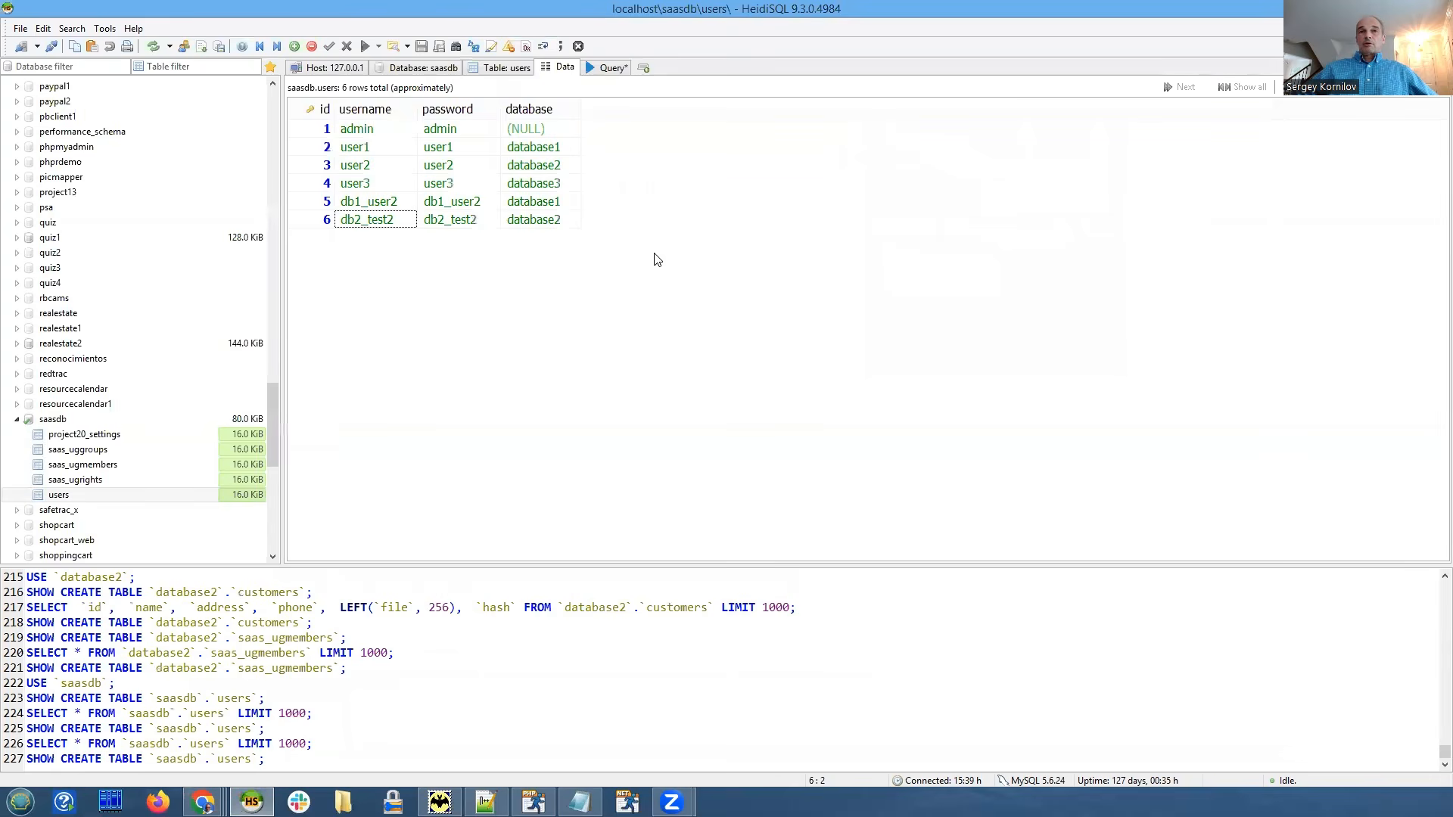
pyautogui.click(544, 221)
pyautogui.click(552, 202)
pyautogui.click(544, 221)
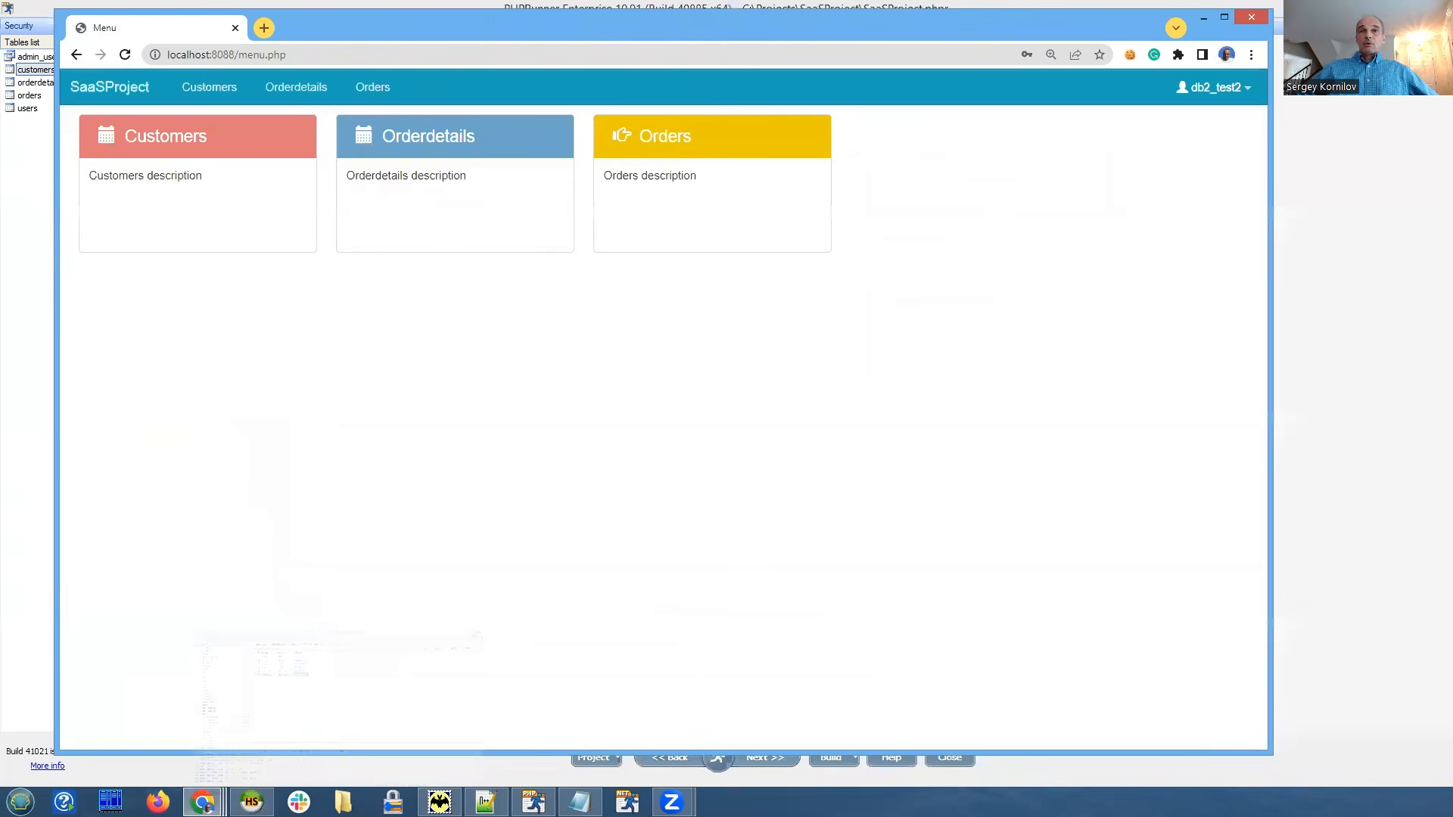
# Check the logged-in account, then open the Customers list showing the three database2 customers.
pyautogui.click(1234, 87)
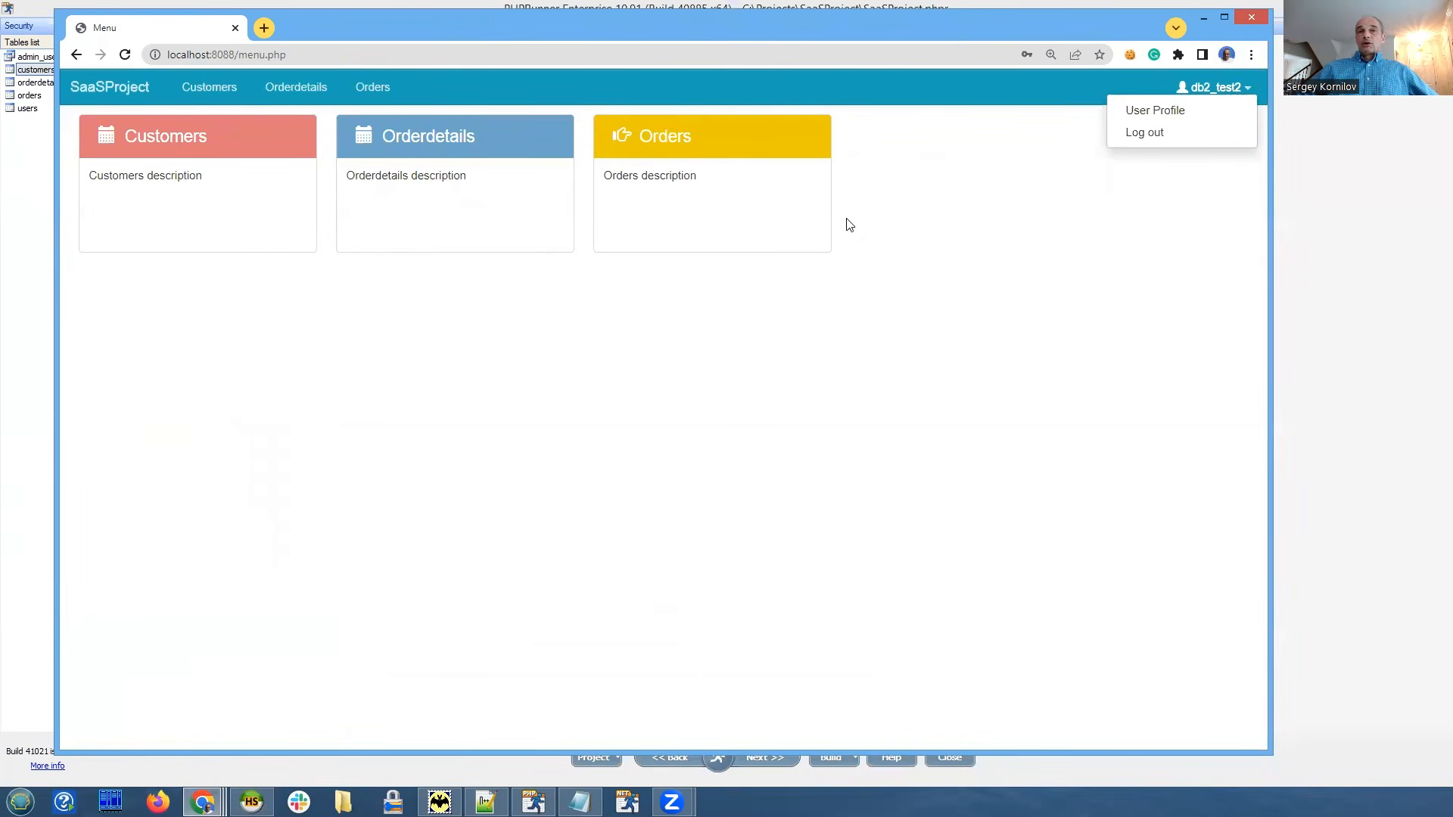
pyautogui.click(911, 251)
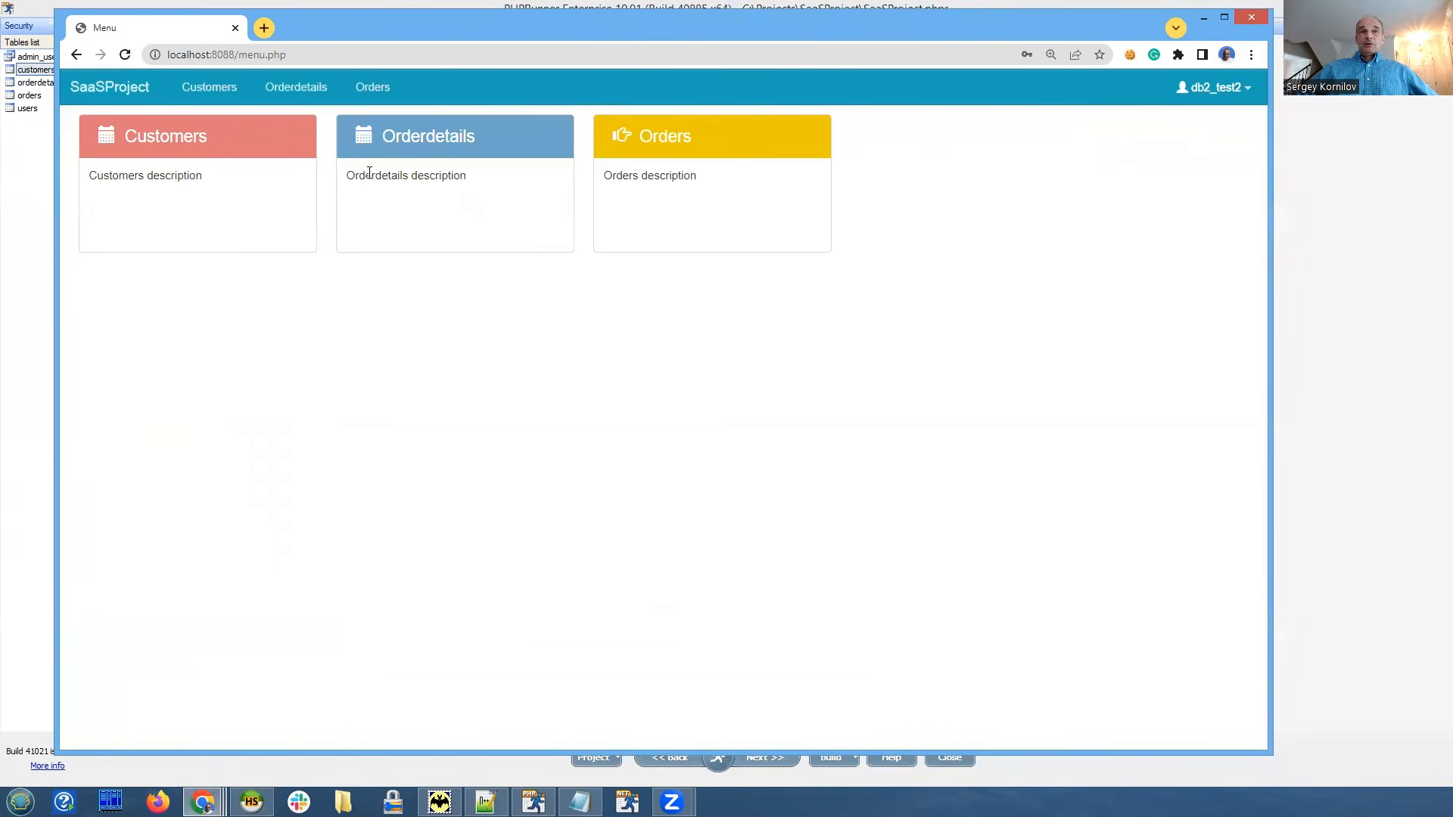
pyautogui.click(196, 144)
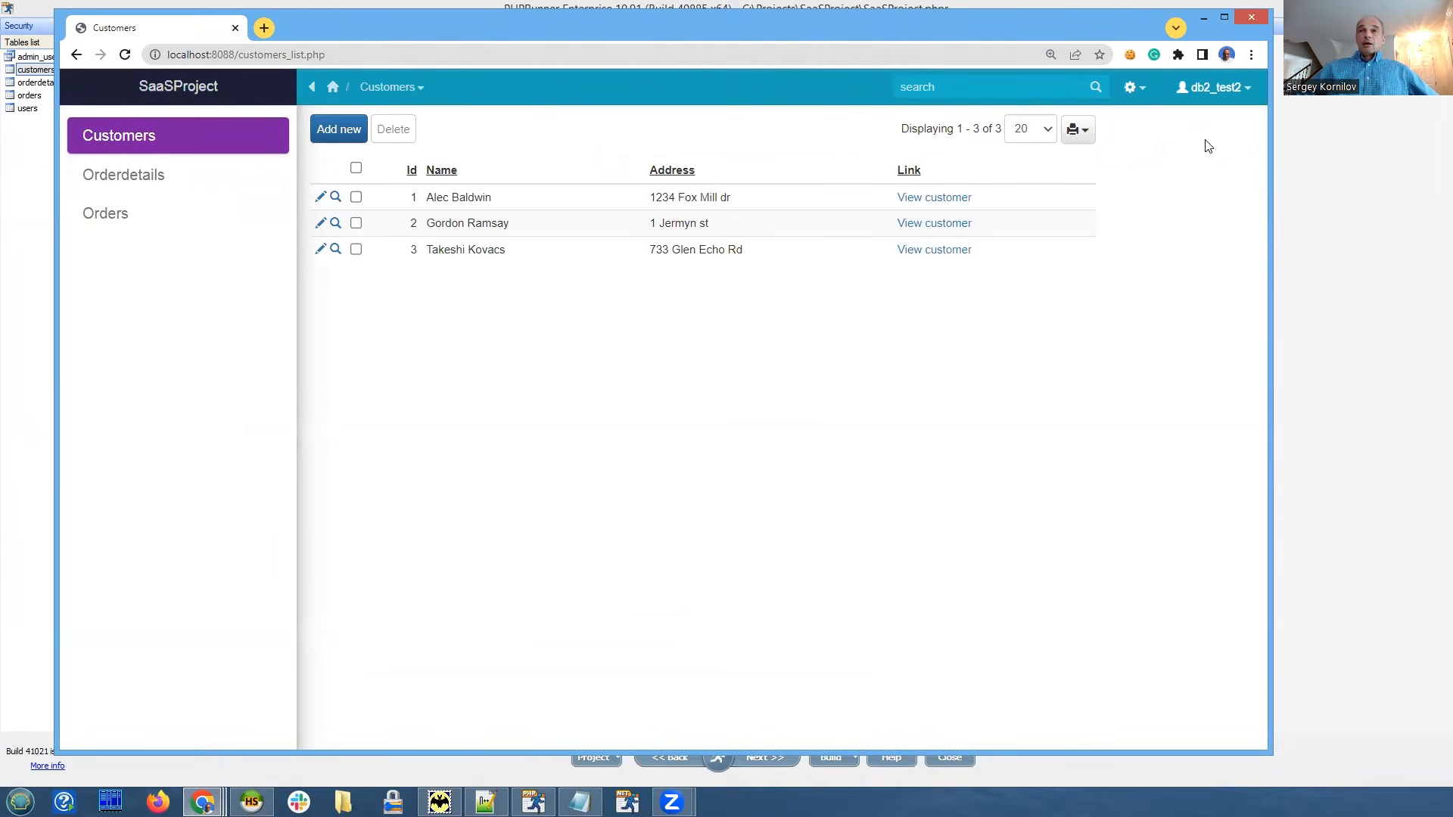
# Confirm the db2_test2 account, then move the Chrome window up-left and shrink it slightly.
pyautogui.click(1217, 91)
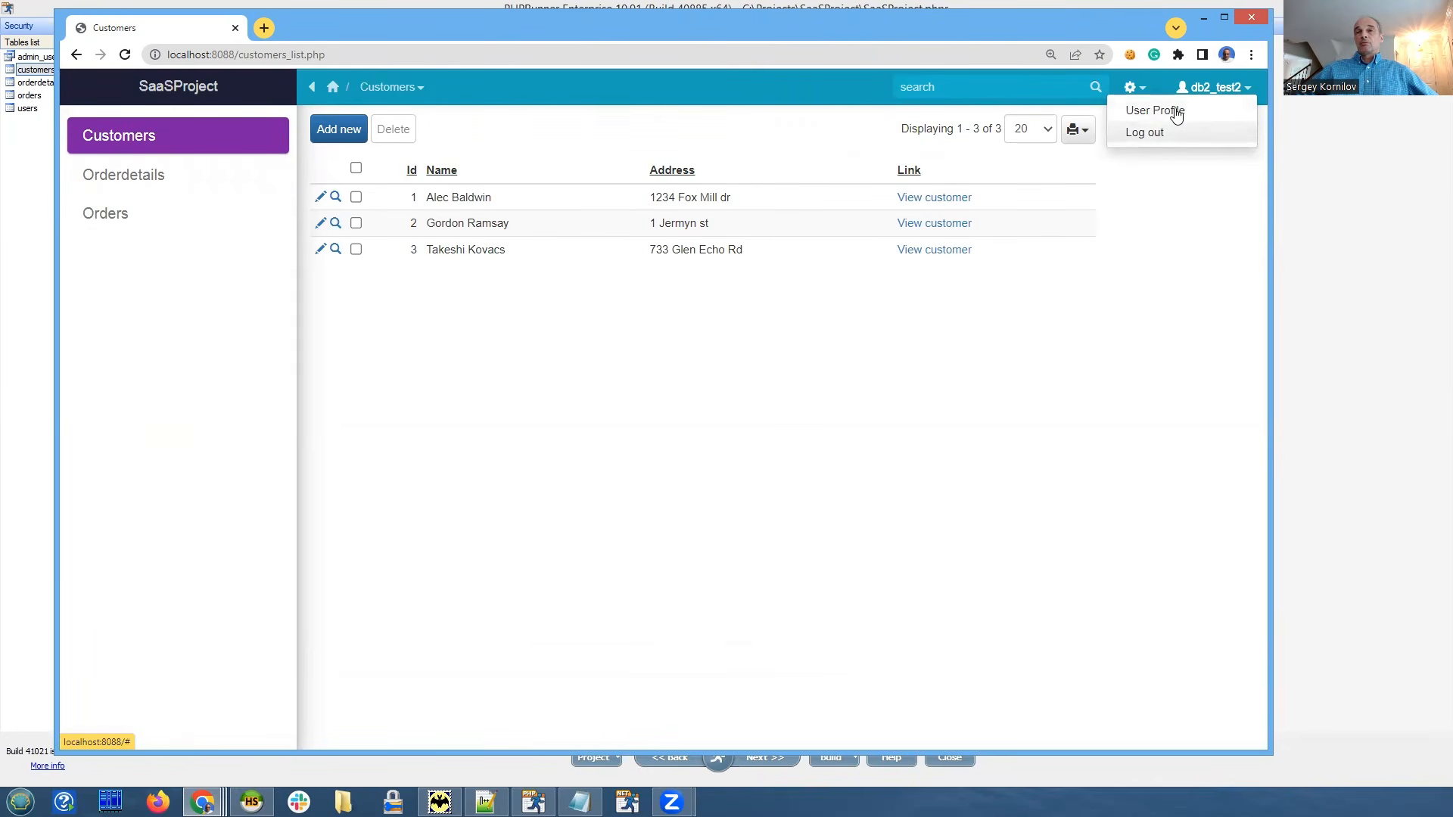
pyautogui.click(1011, 383)
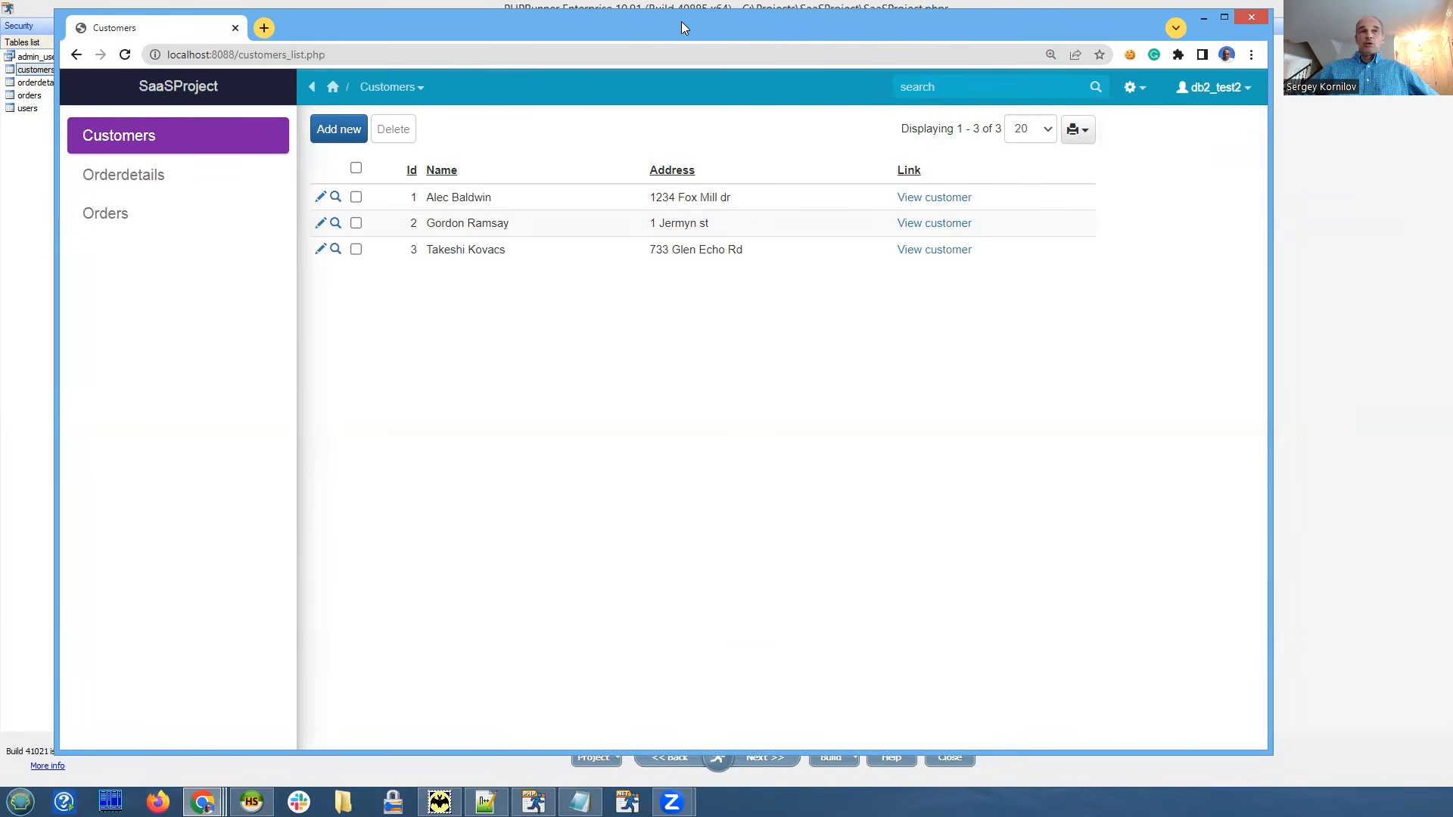
pyautogui.moveTo(681, 21); pyautogui.dragTo(668, 16)
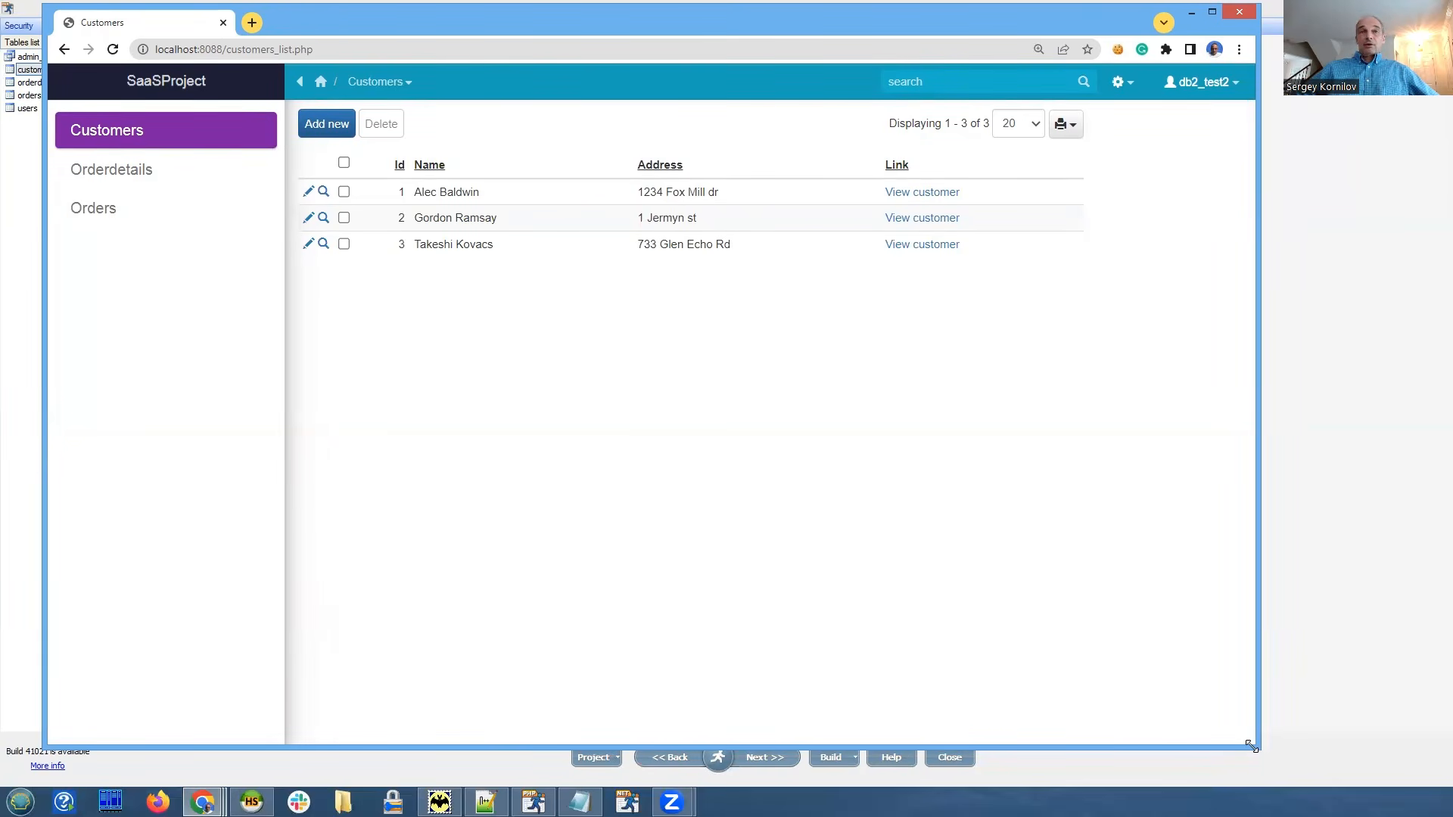
pyautogui.moveTo(1251, 746); pyautogui.dragTo(1243, 734)
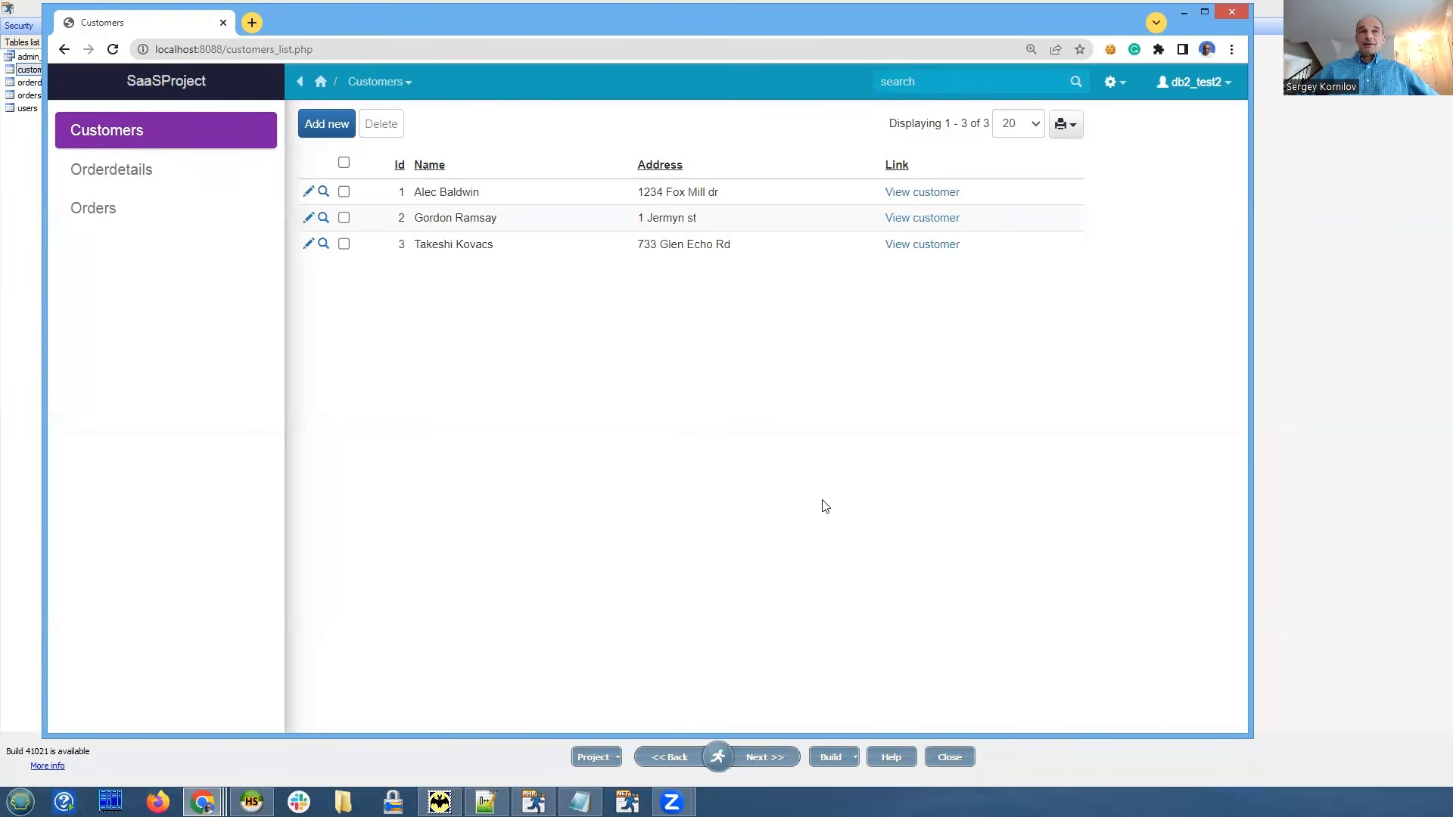